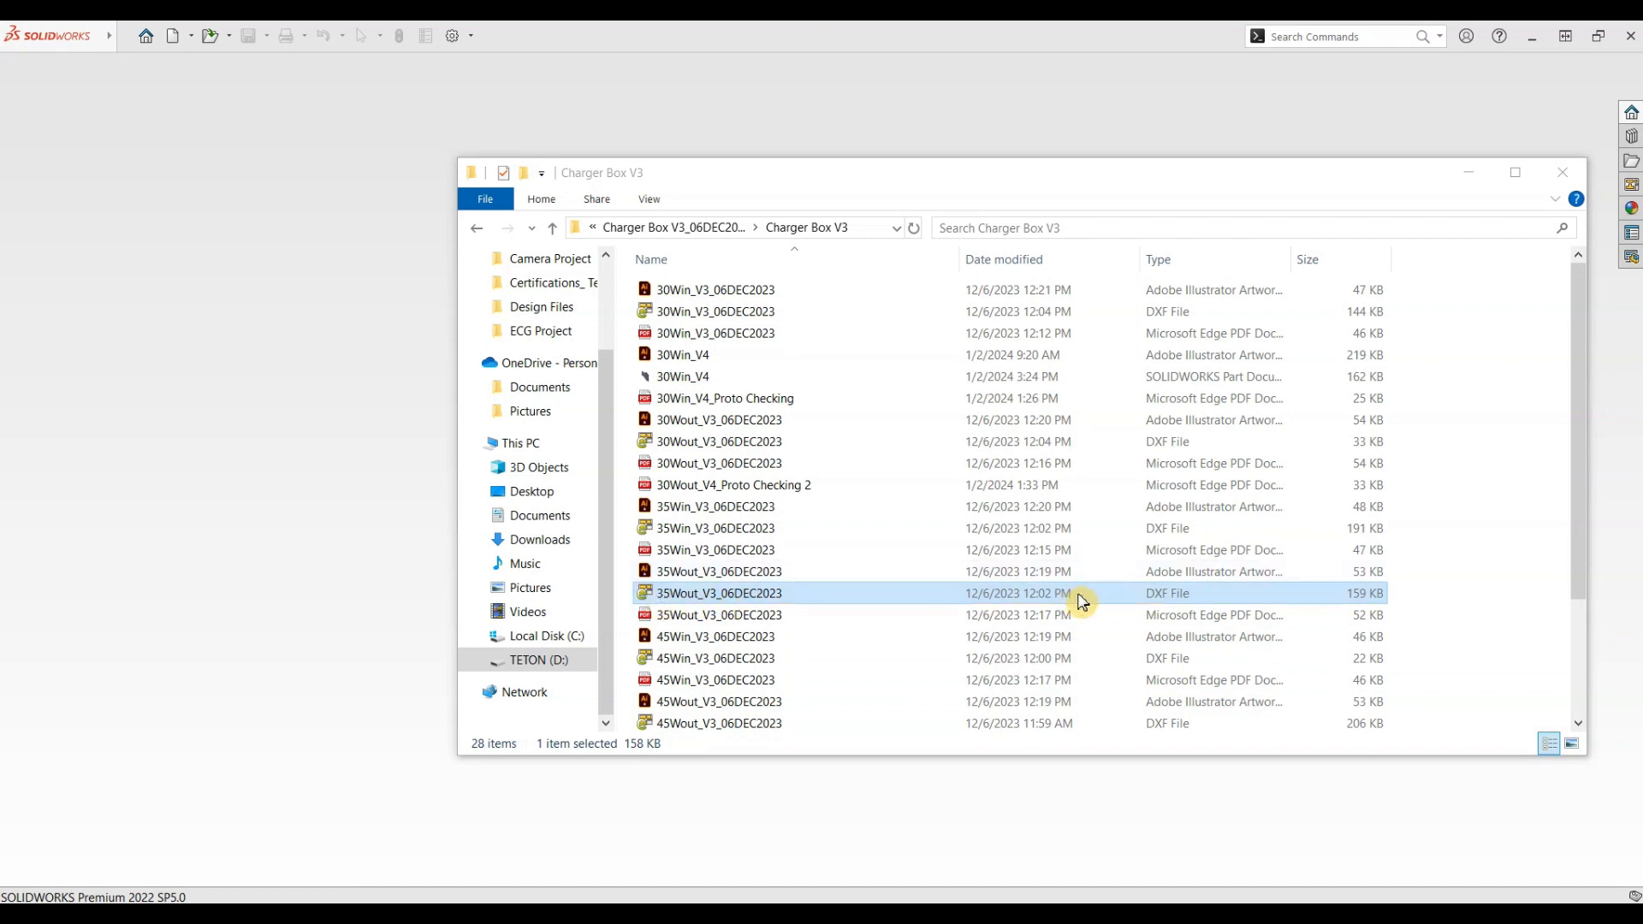
# Import the 35Wout_V3_06DEC2023 DXF file as a new SOLIDWORKS drawing converted to SOLIDWORKS entities, keeping all layers selected.
pyautogui.moveTo(1069, 603); pyautogui.dragTo(330, 535)
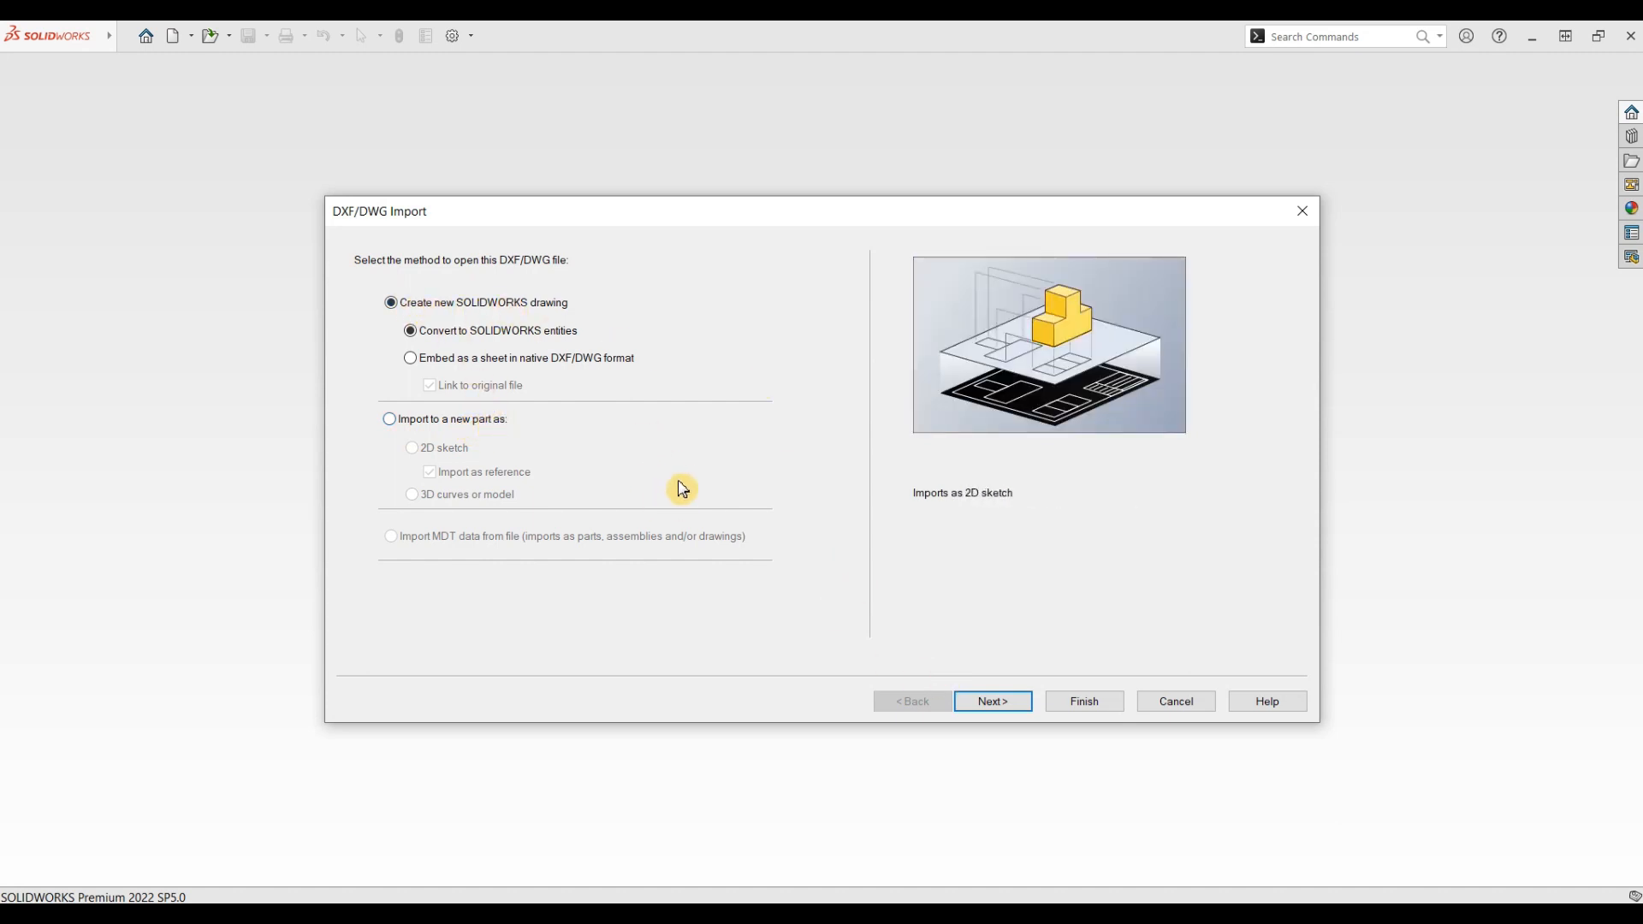
pyautogui.click(995, 703)
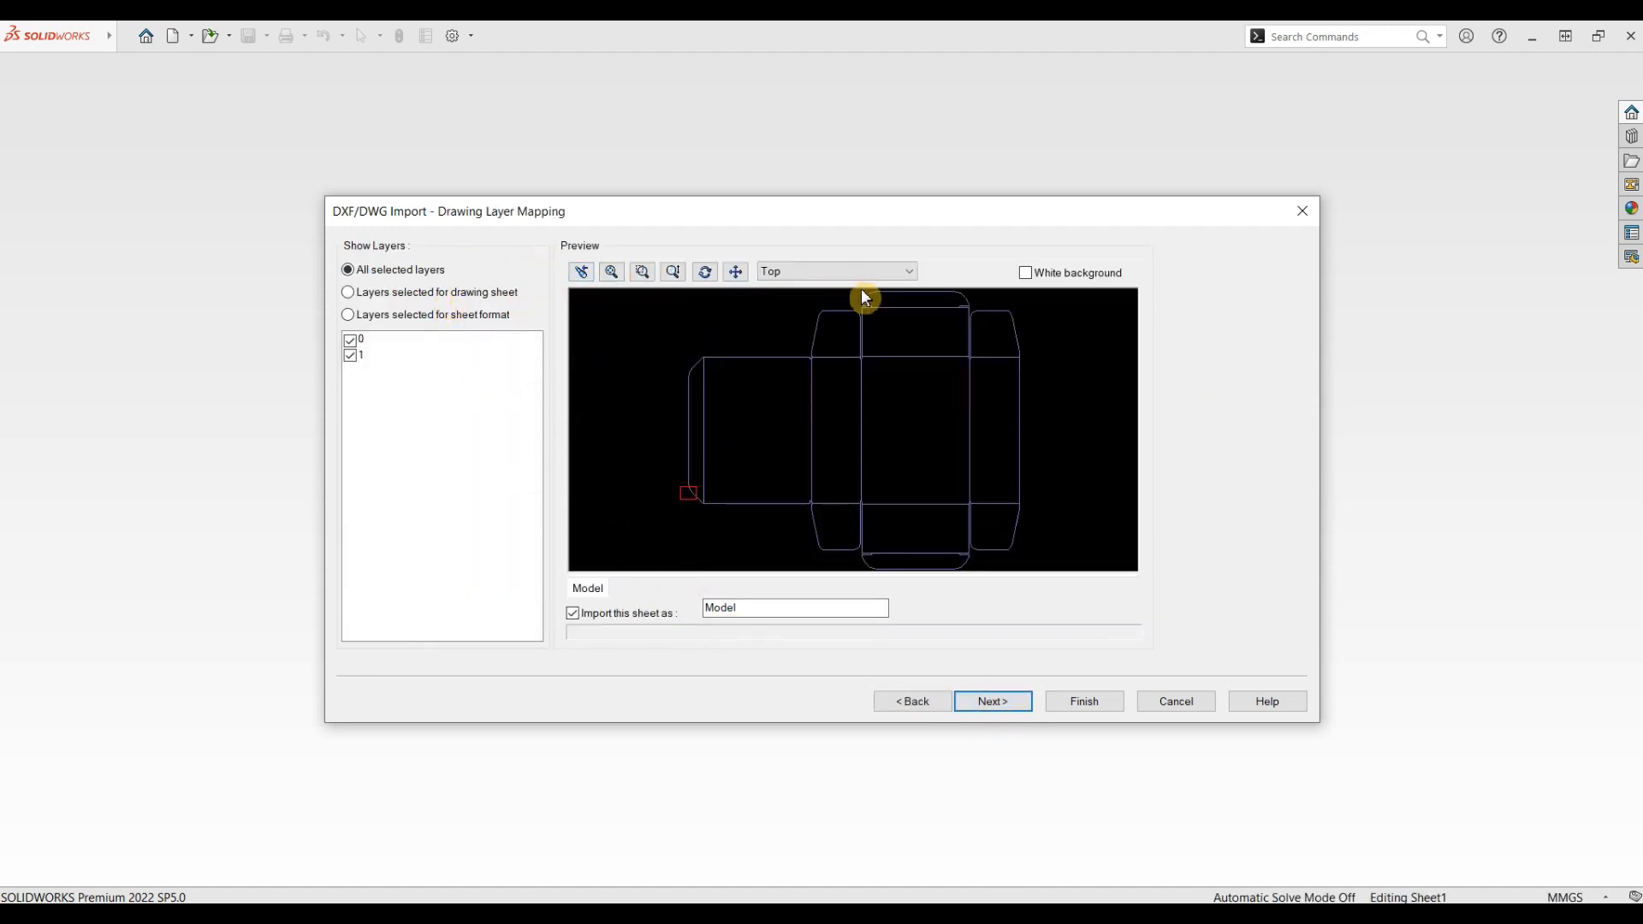
pyautogui.click(1027, 274)
pyautogui.click(1027, 273)
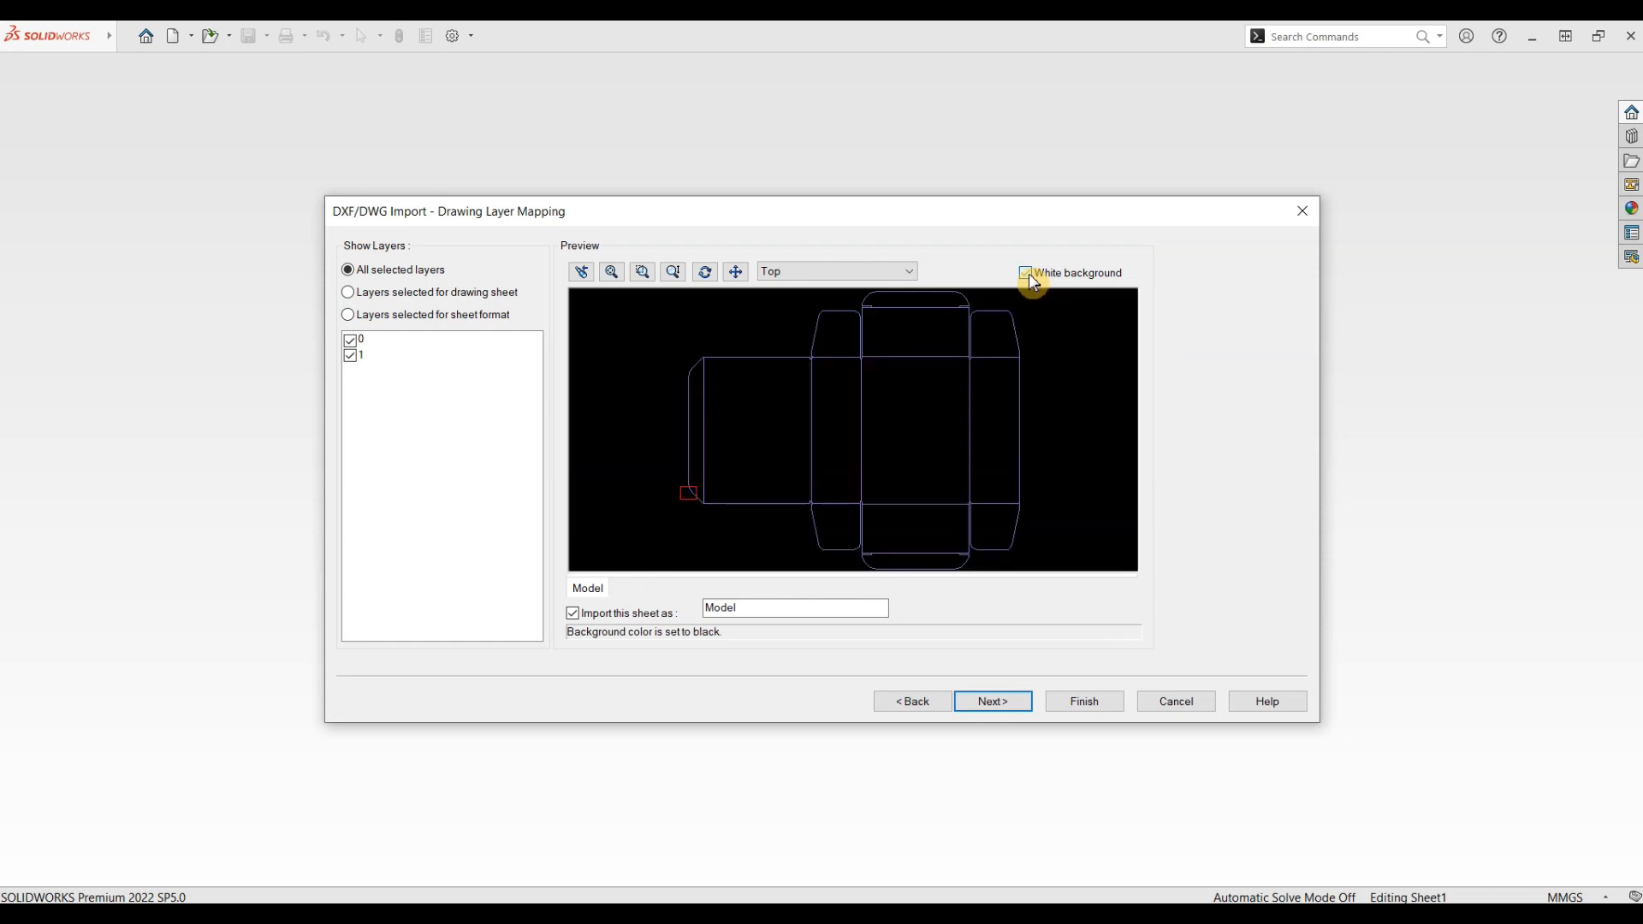
pyautogui.click(993, 701)
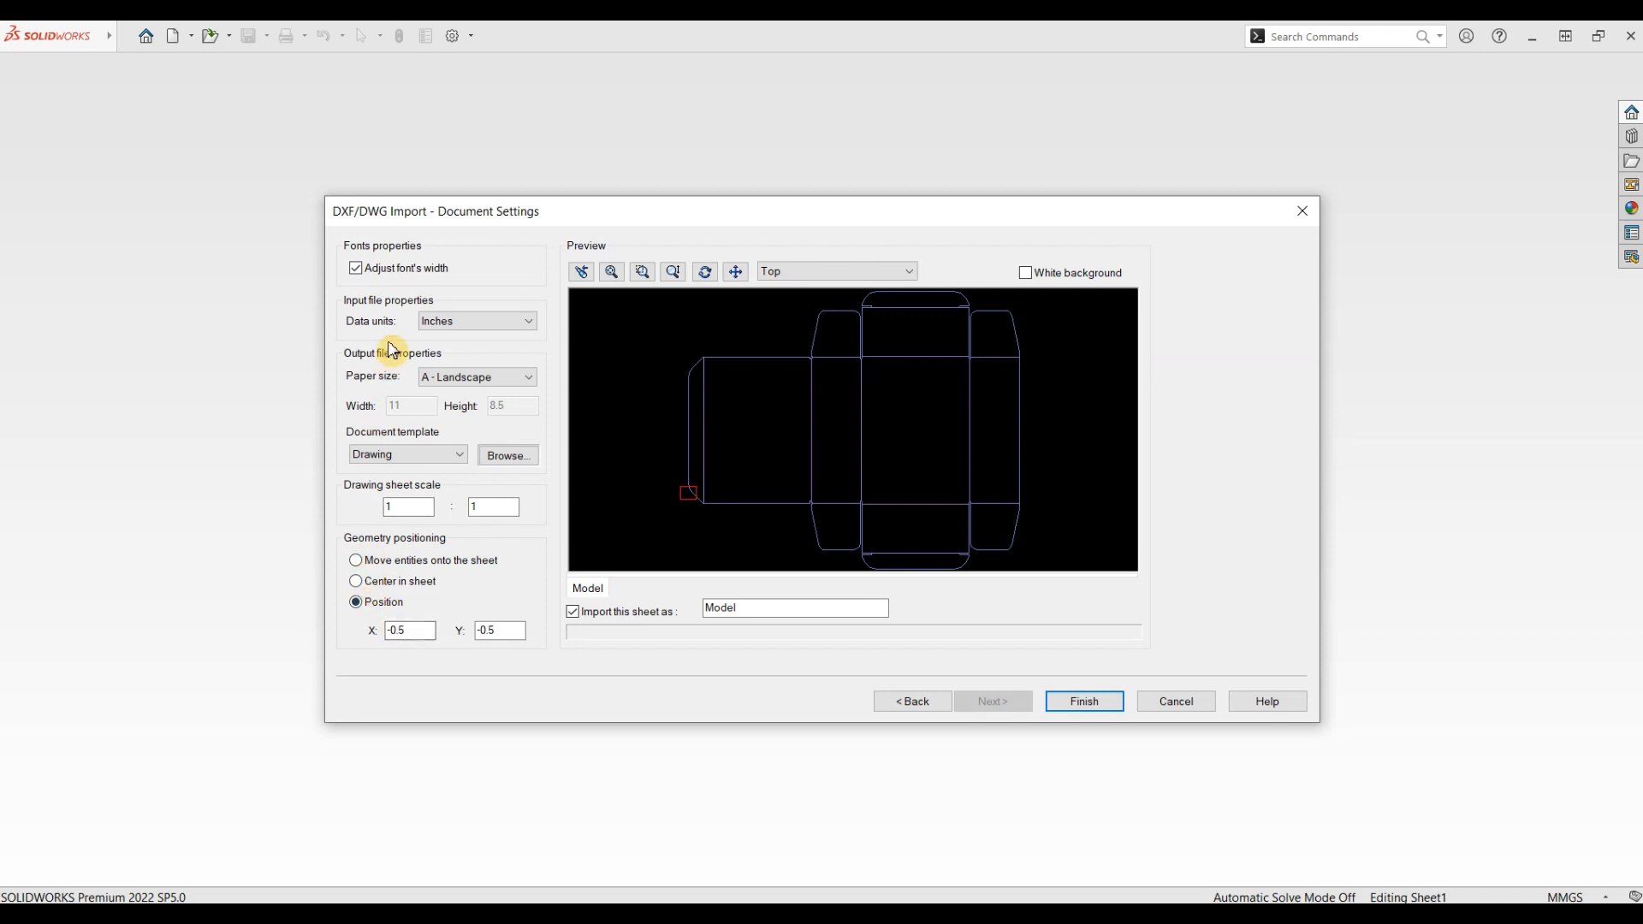
# Set the import's data units to Millimeters and paper size to A4 - Landscape, keeping the Drawing template.
pyautogui.click(432, 323)
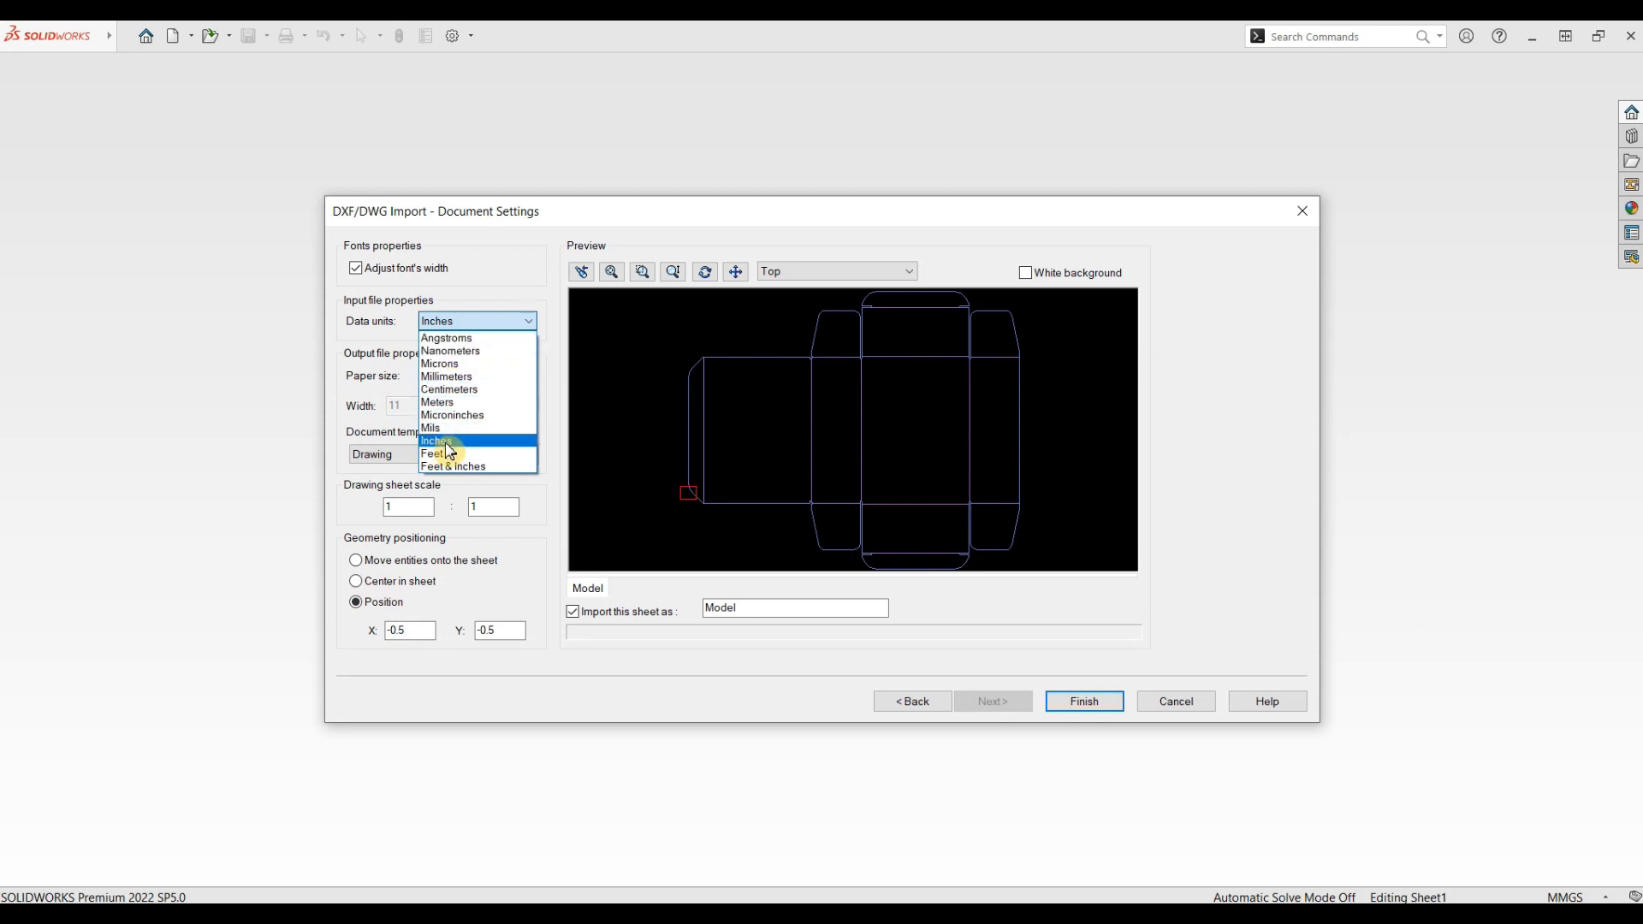
pyautogui.click(444, 380)
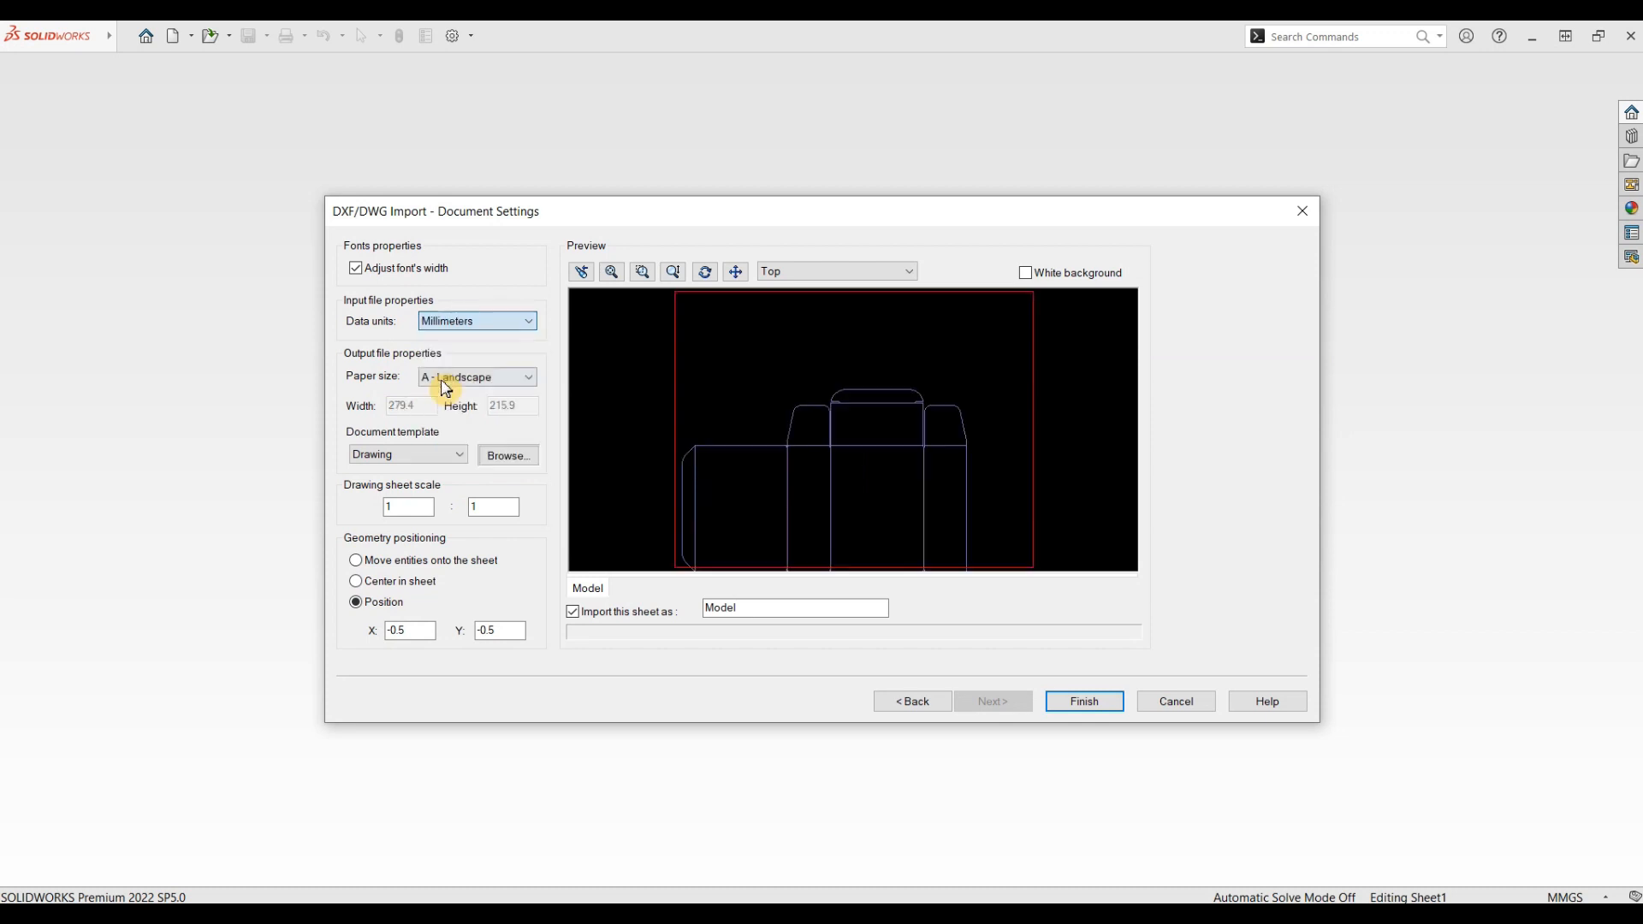
pyautogui.click(509, 379)
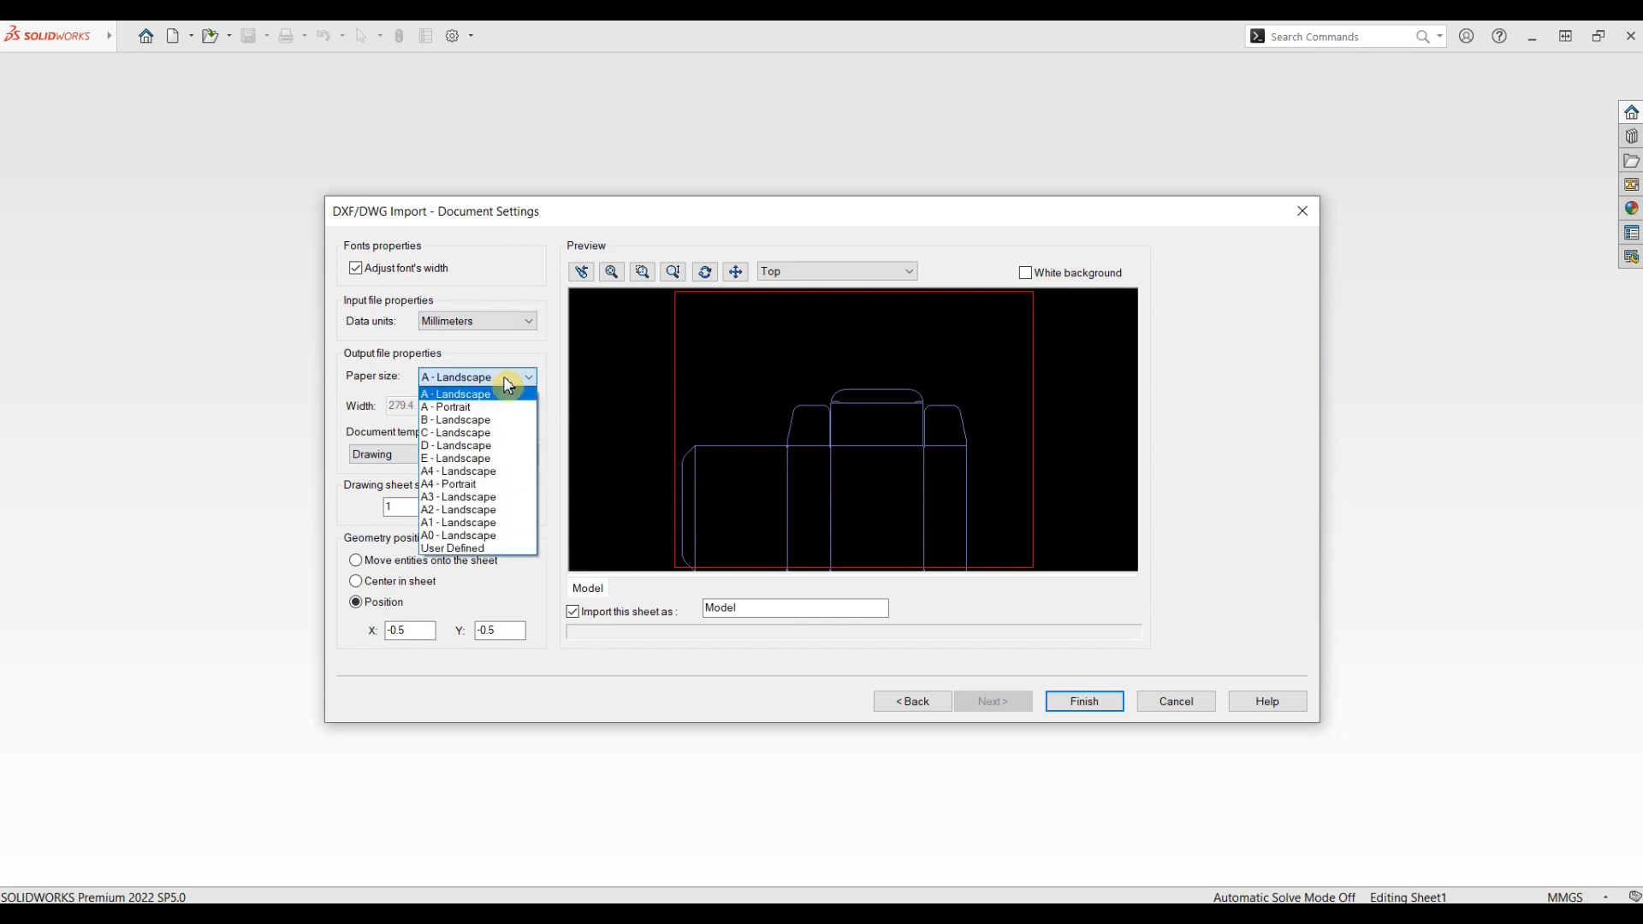
pyautogui.click(454, 471)
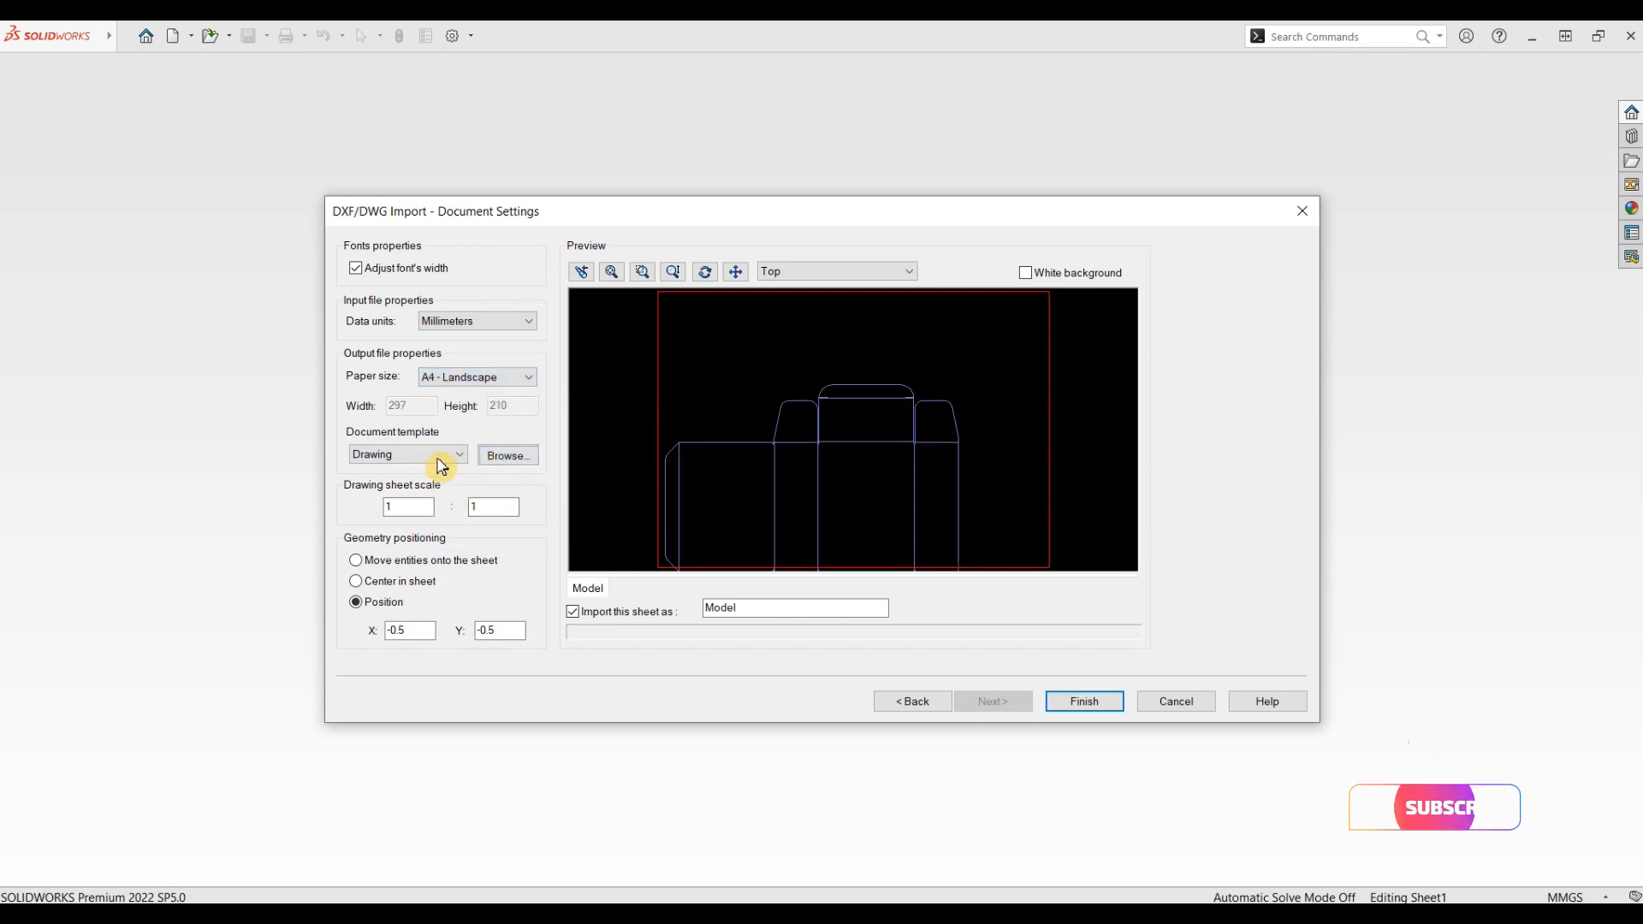
pyautogui.click(444, 453)
pyautogui.click(445, 453)
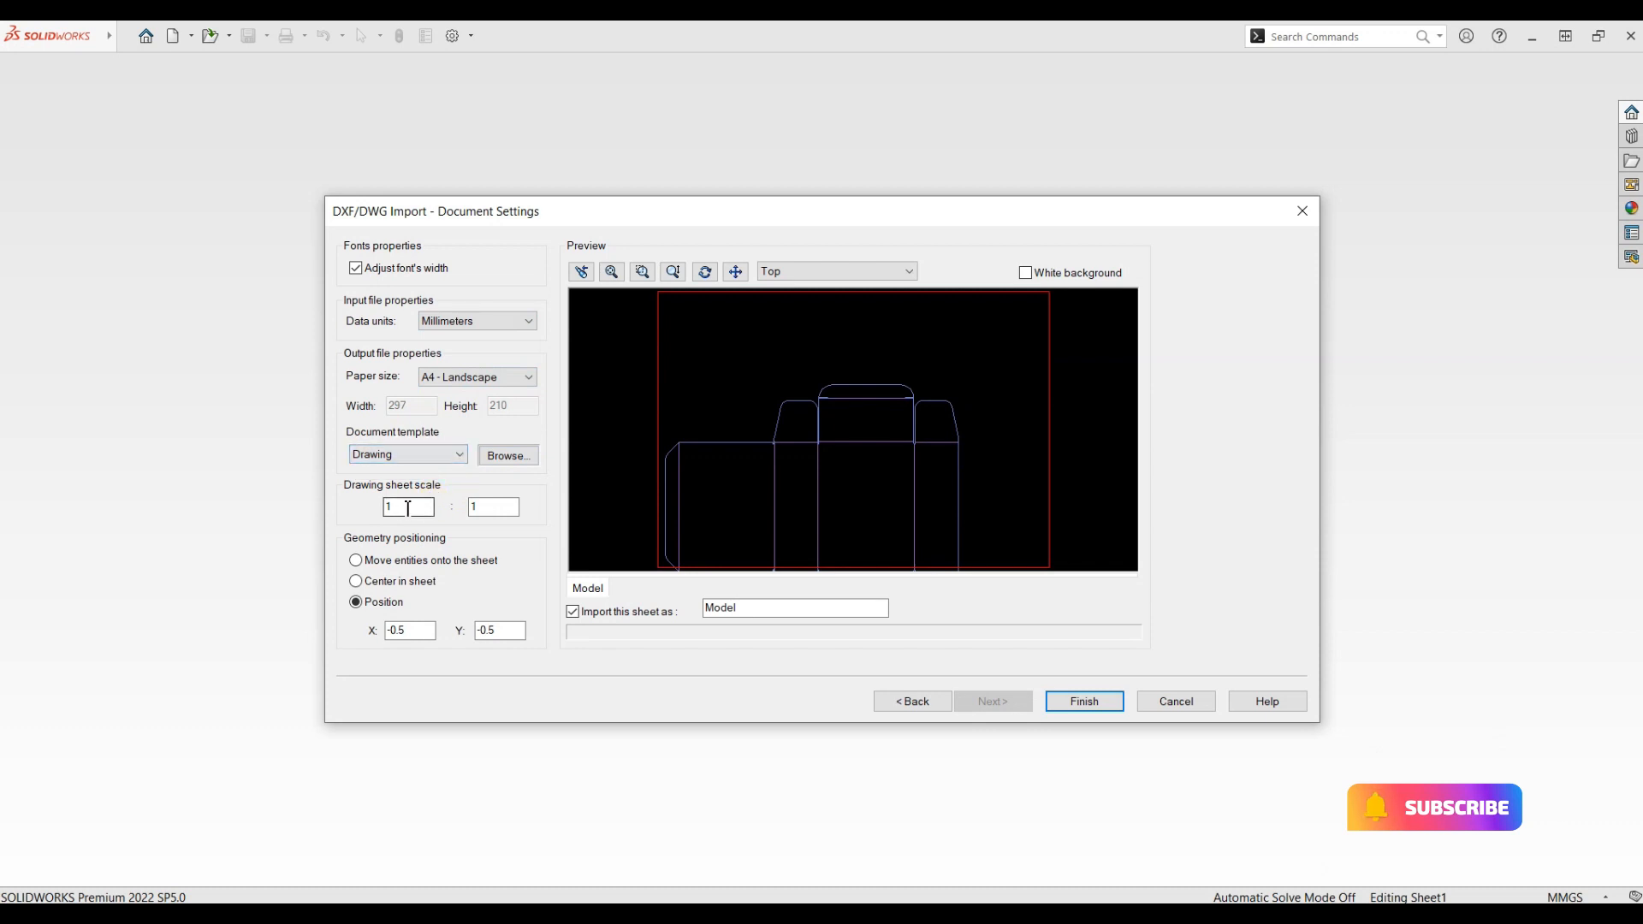
# Position the imported geometry at X 30 and Y 60 at 1:1 sheet scale, and finish the import.
pyautogui.click(379, 508)
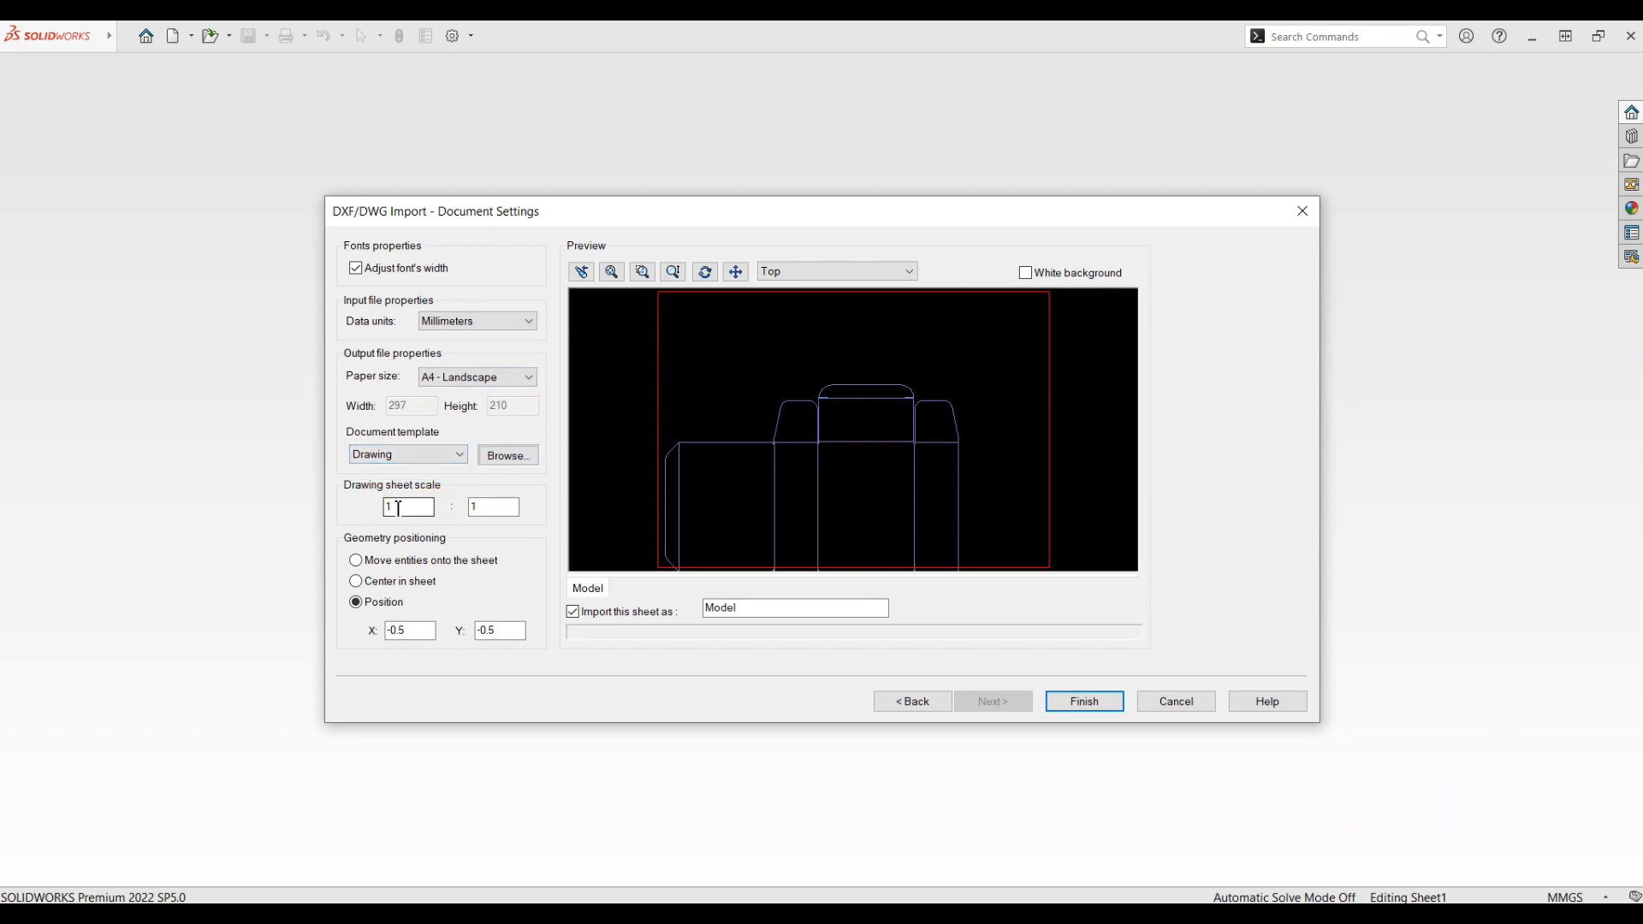
pyautogui.click(366, 587)
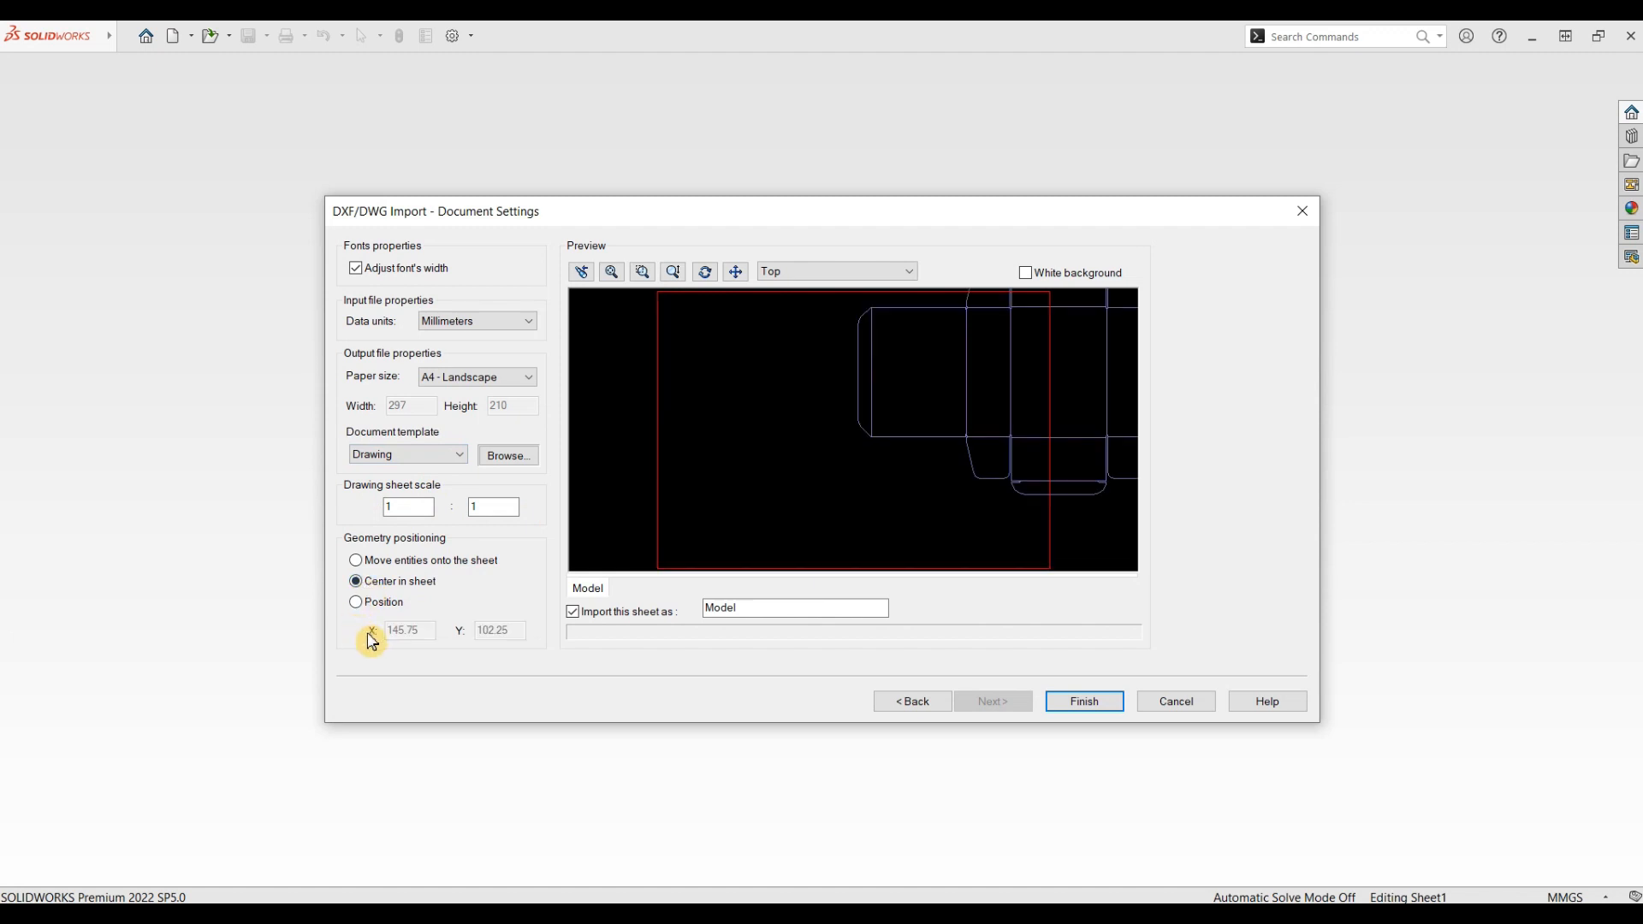
pyautogui.click(360, 603)
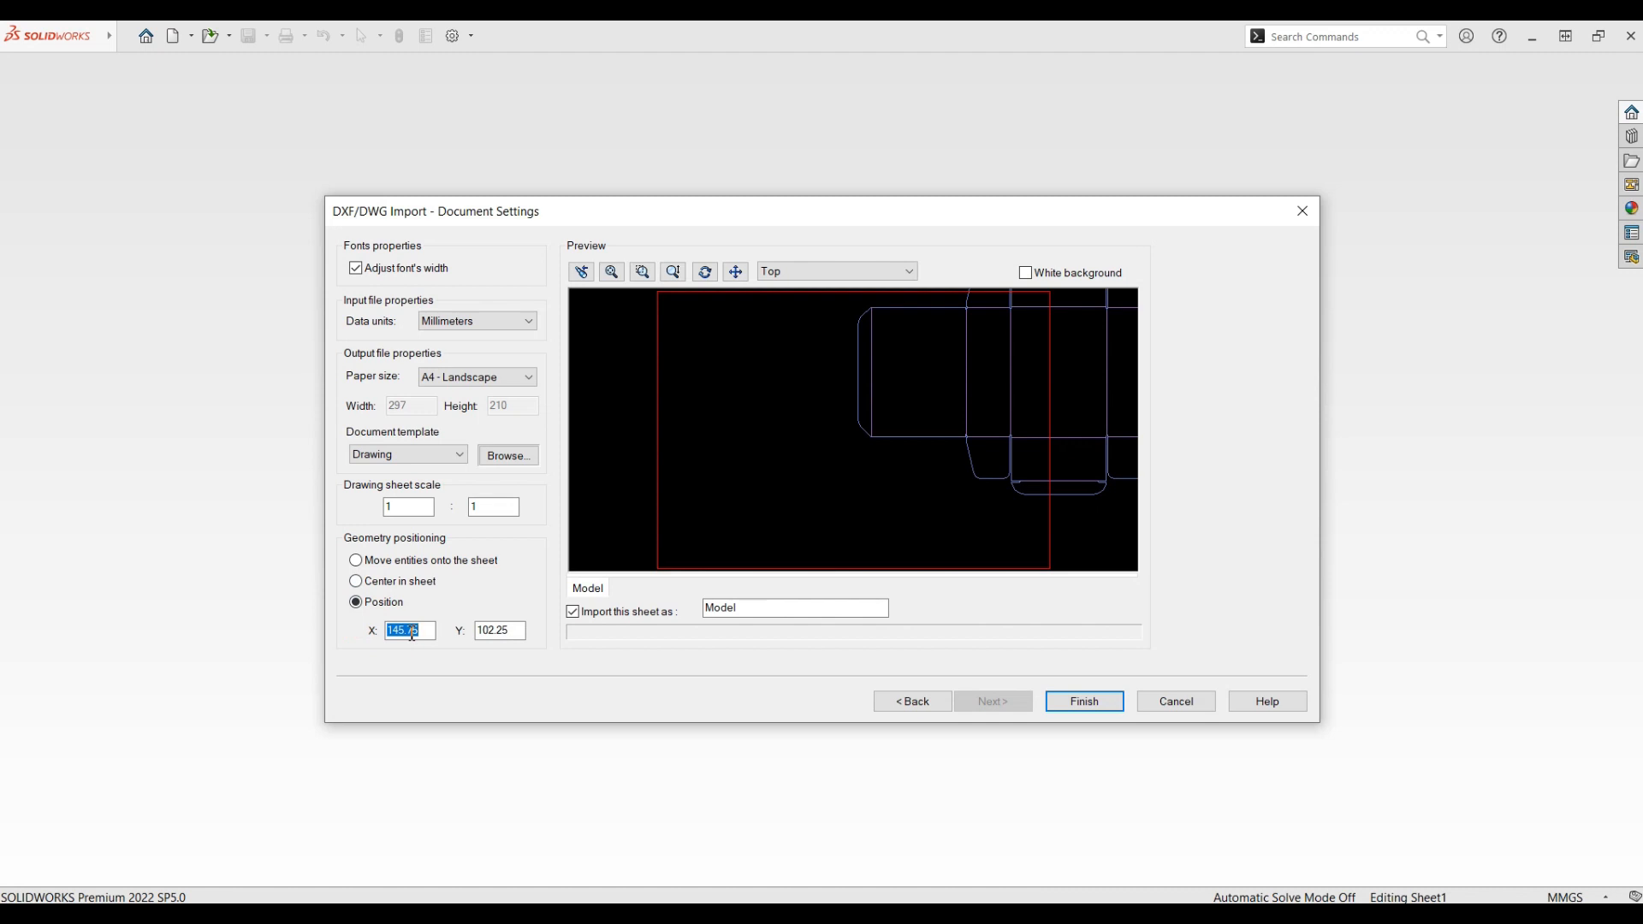
pyautogui.write('30')
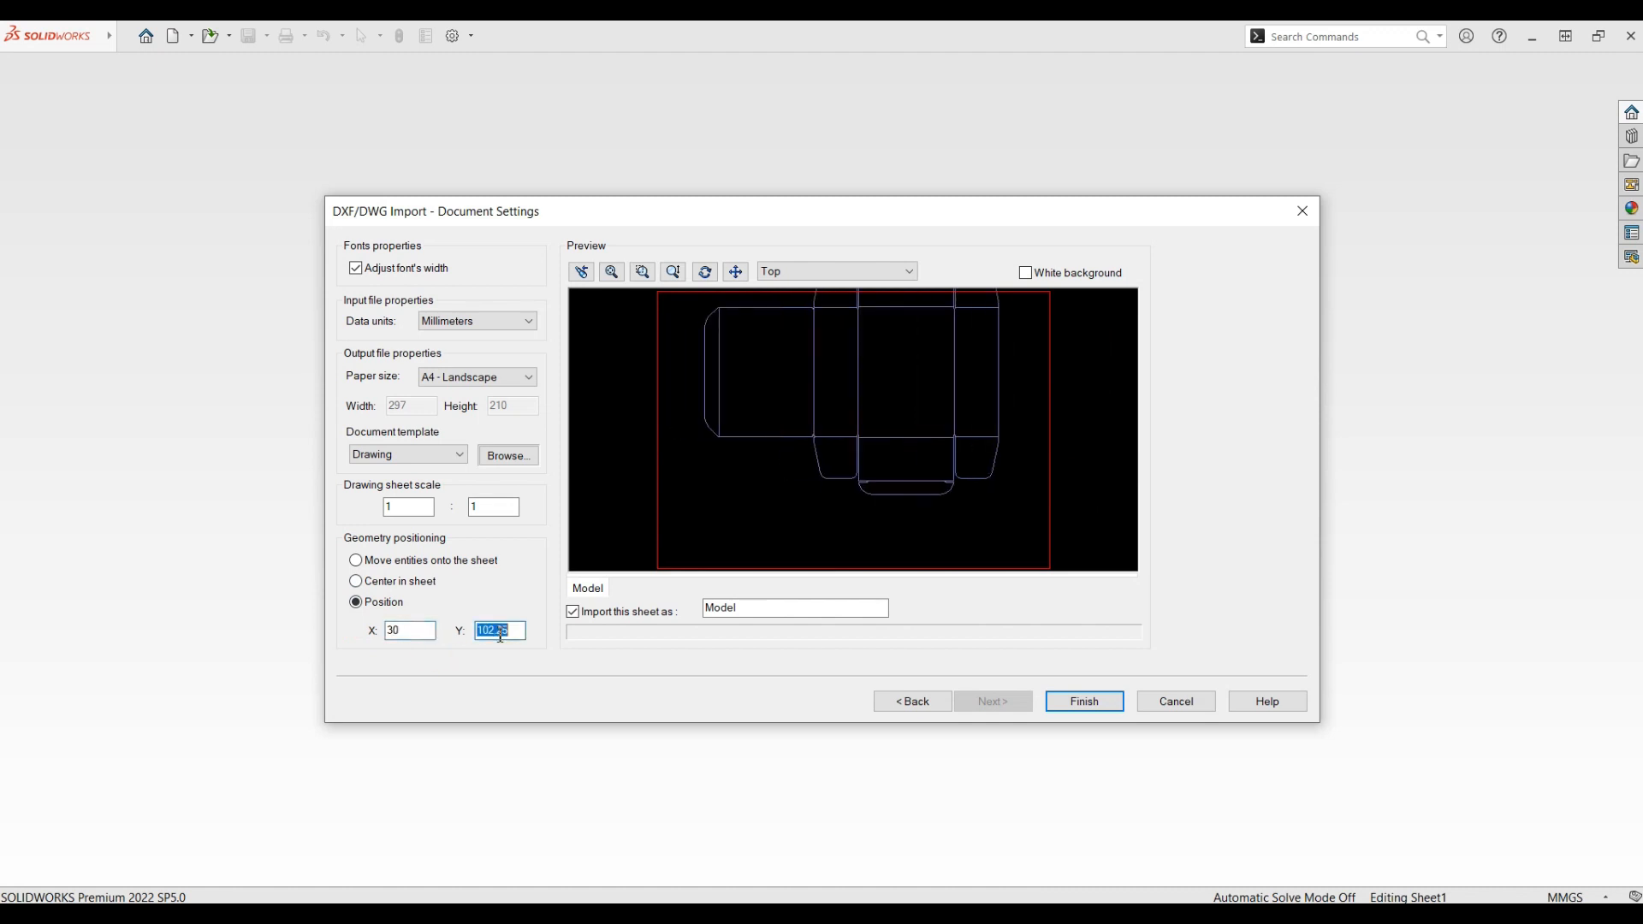
pyautogui.write('60')
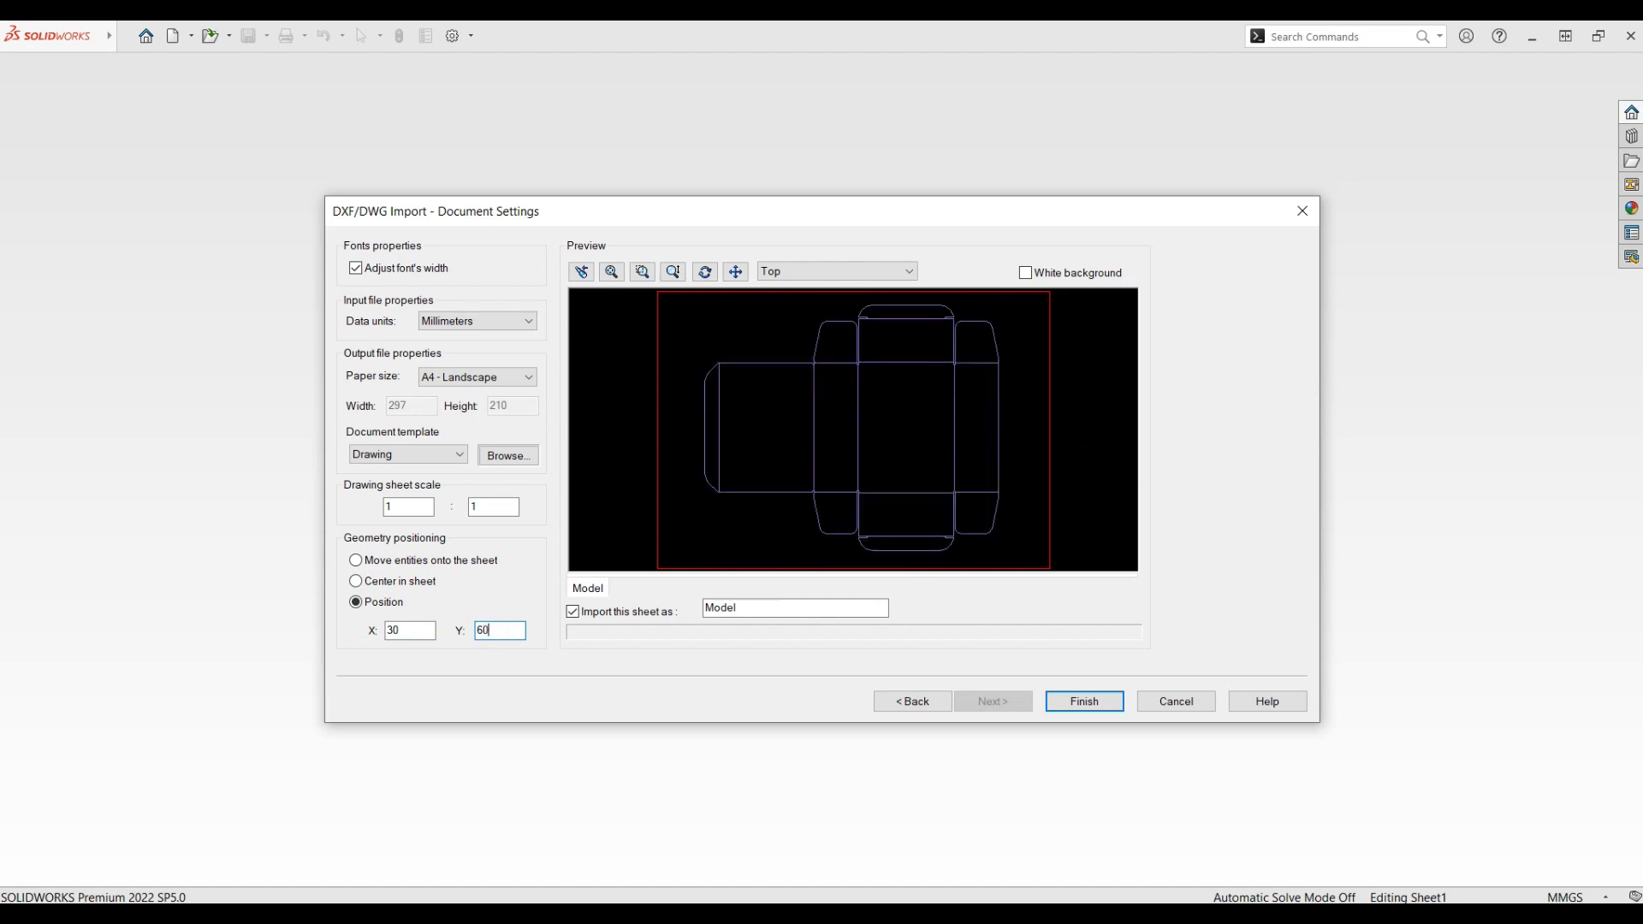
pyautogui.scroll(2, 859, 467)
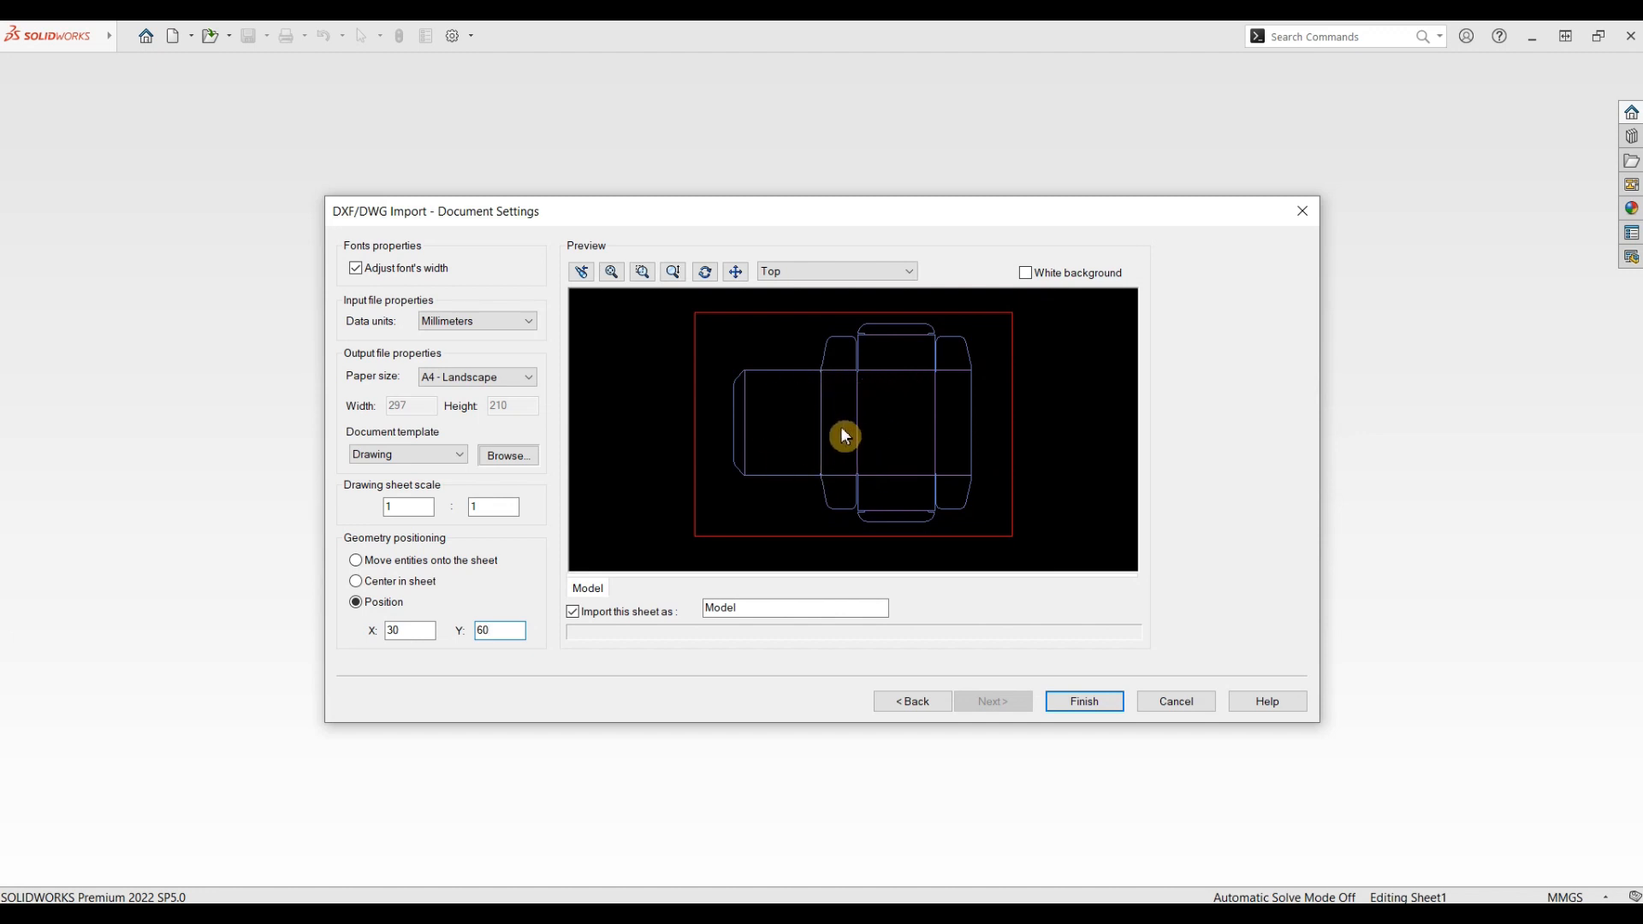
pyautogui.click(1069, 711)
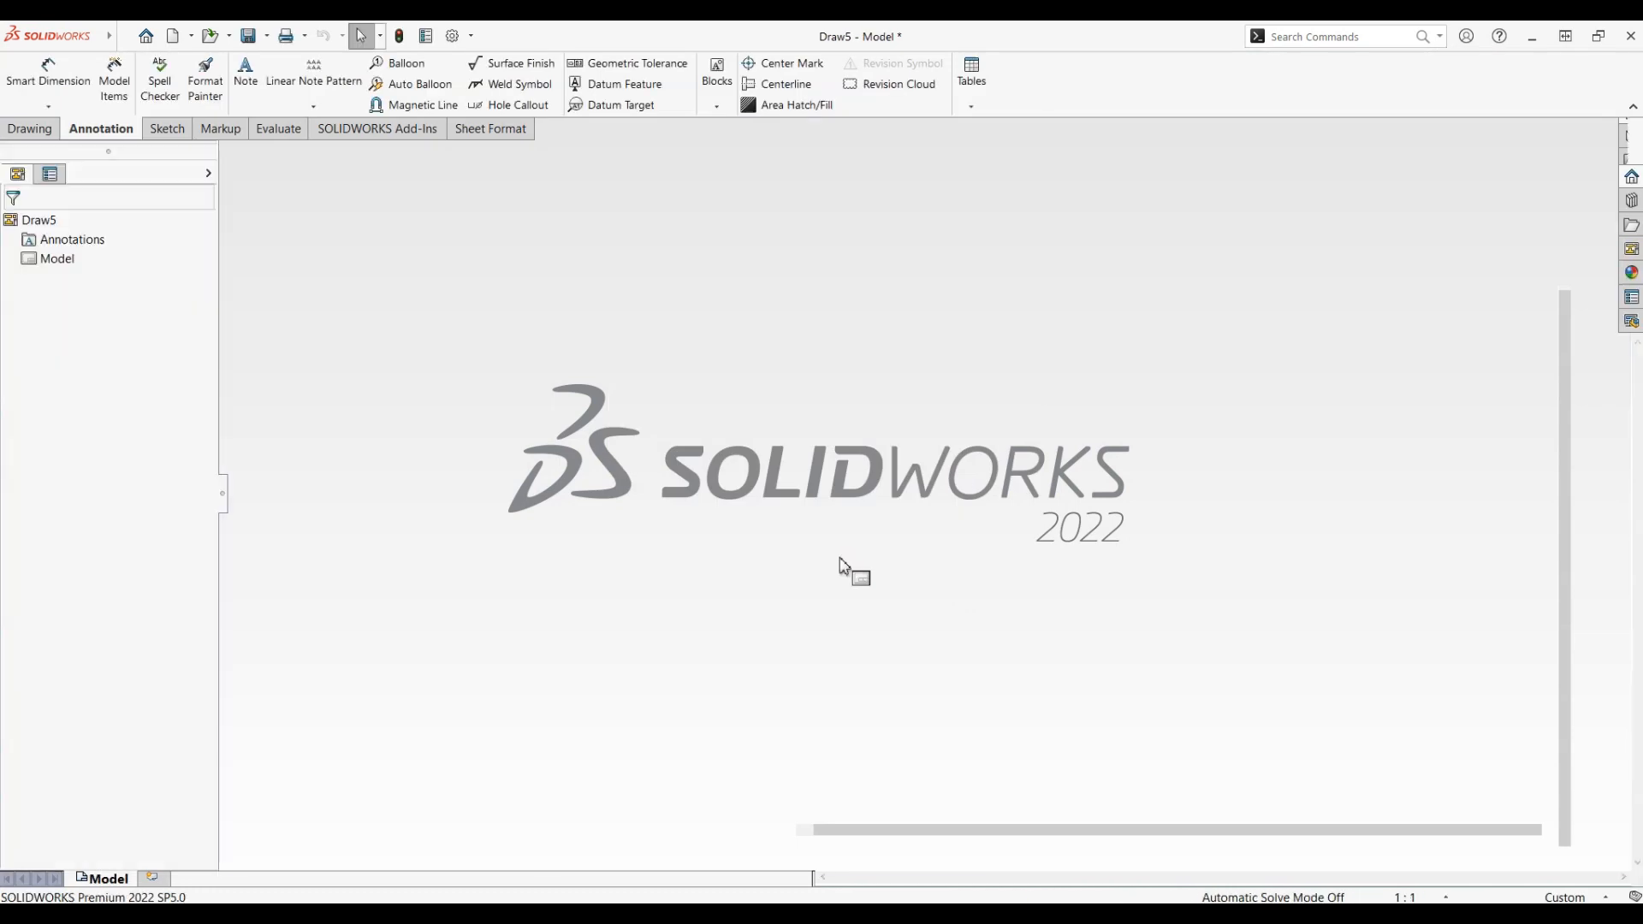
# Dimension the height of the leftmost large box panel between its upper and lower edges with Smart Dimension.
pyautogui.scroll(2, 789, 515)
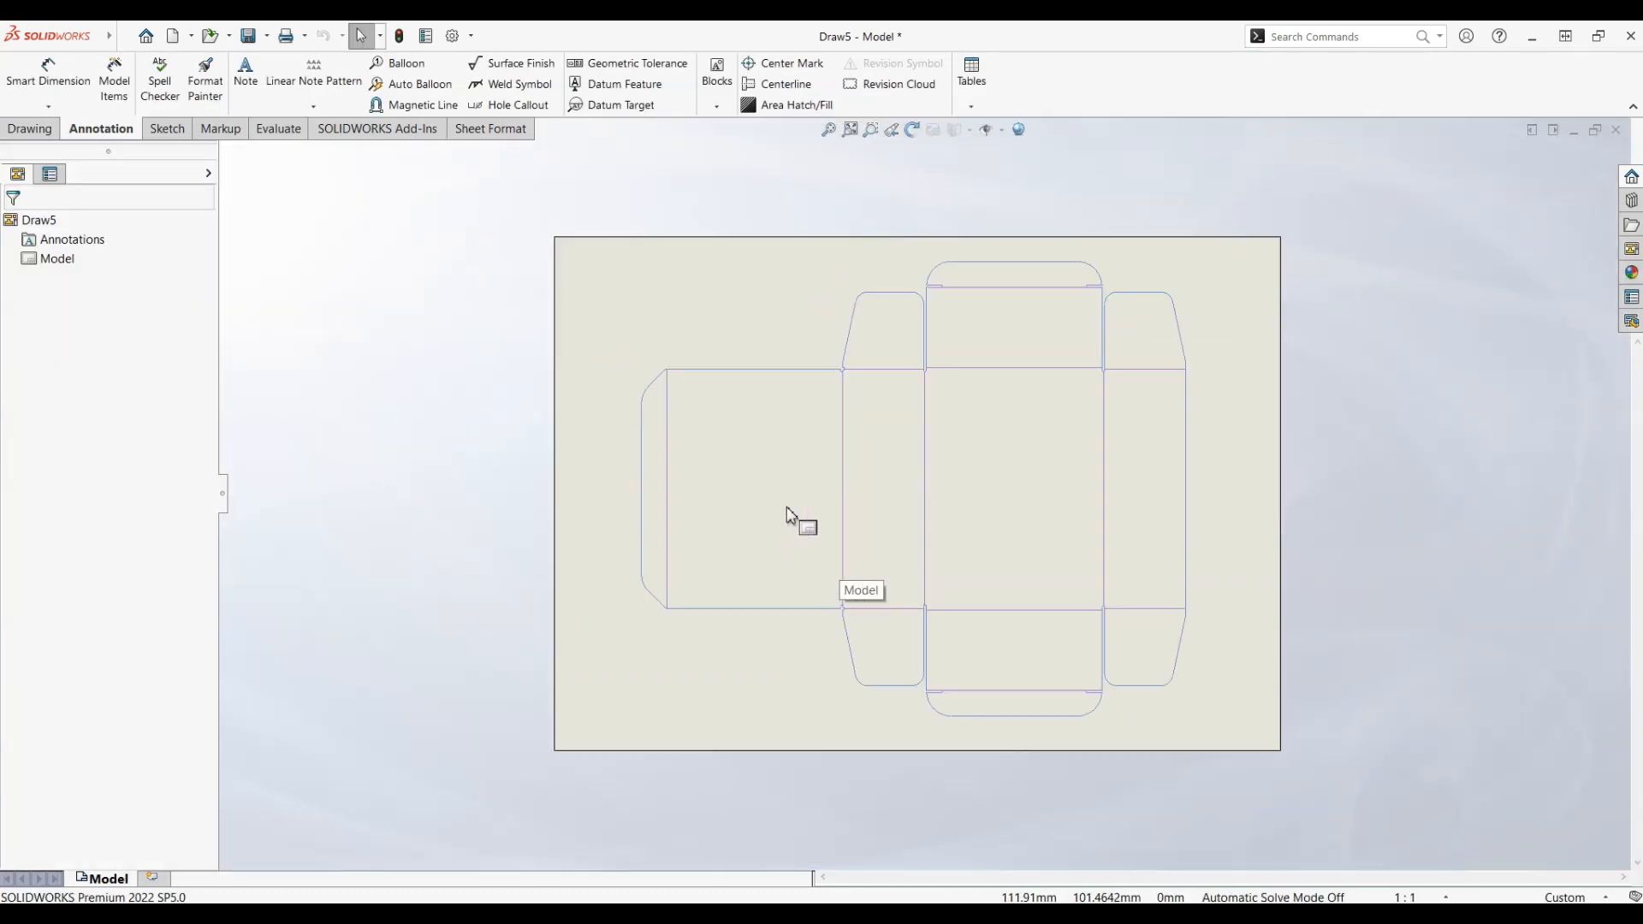
pyautogui.scroll(-1, 789, 515)
pyautogui.scroll(-1, 1082, 476)
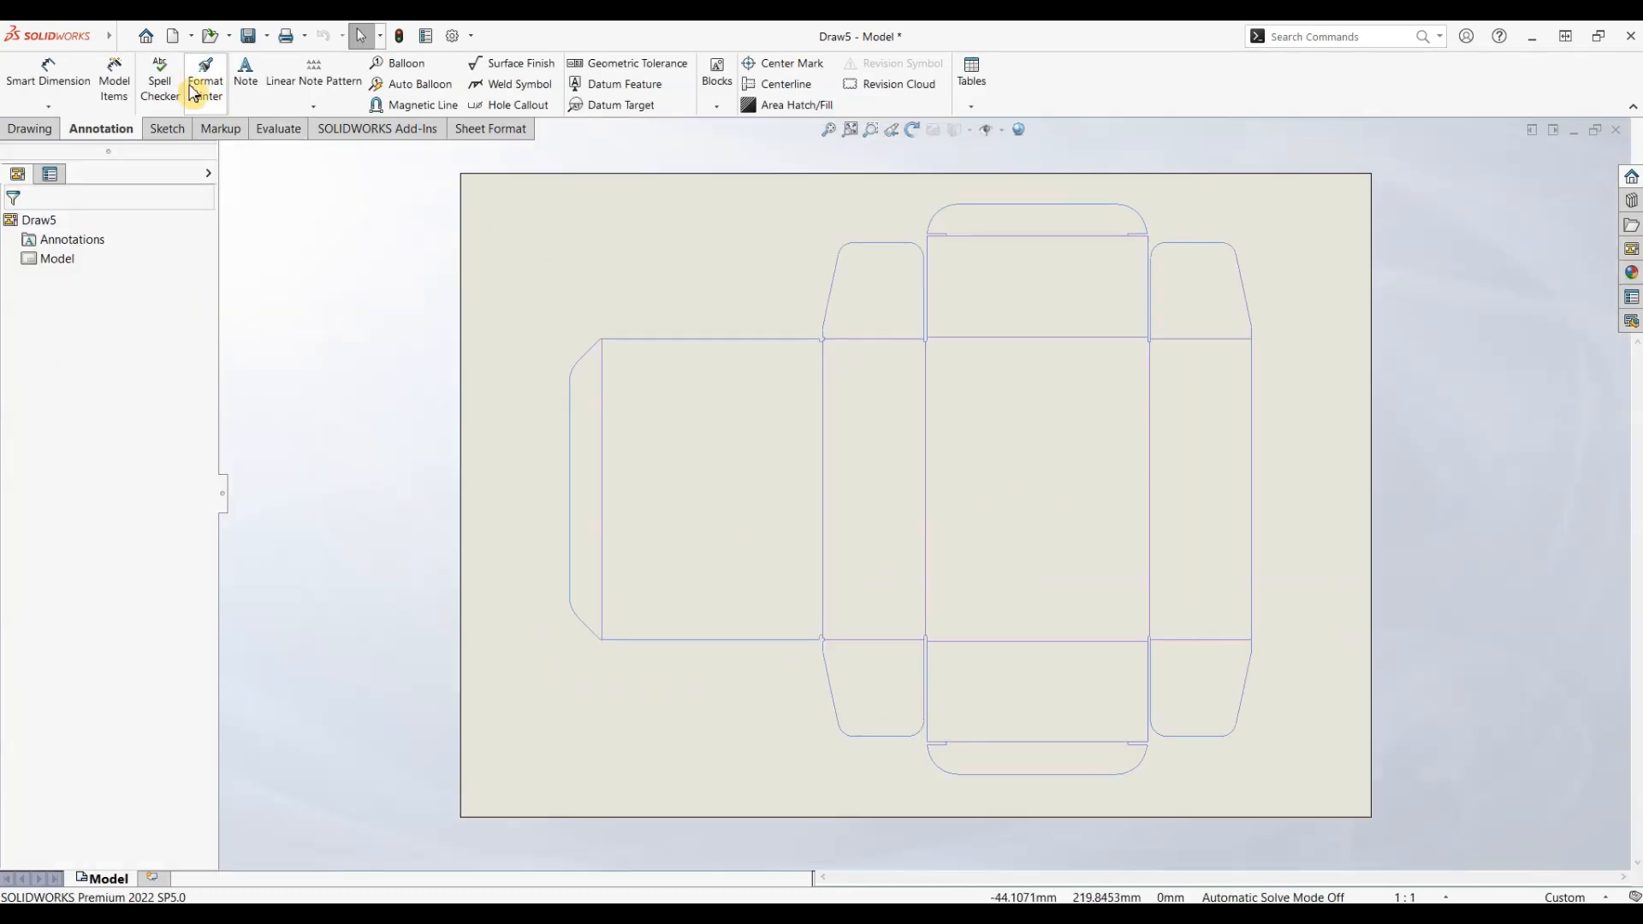
pyautogui.click(62, 78)
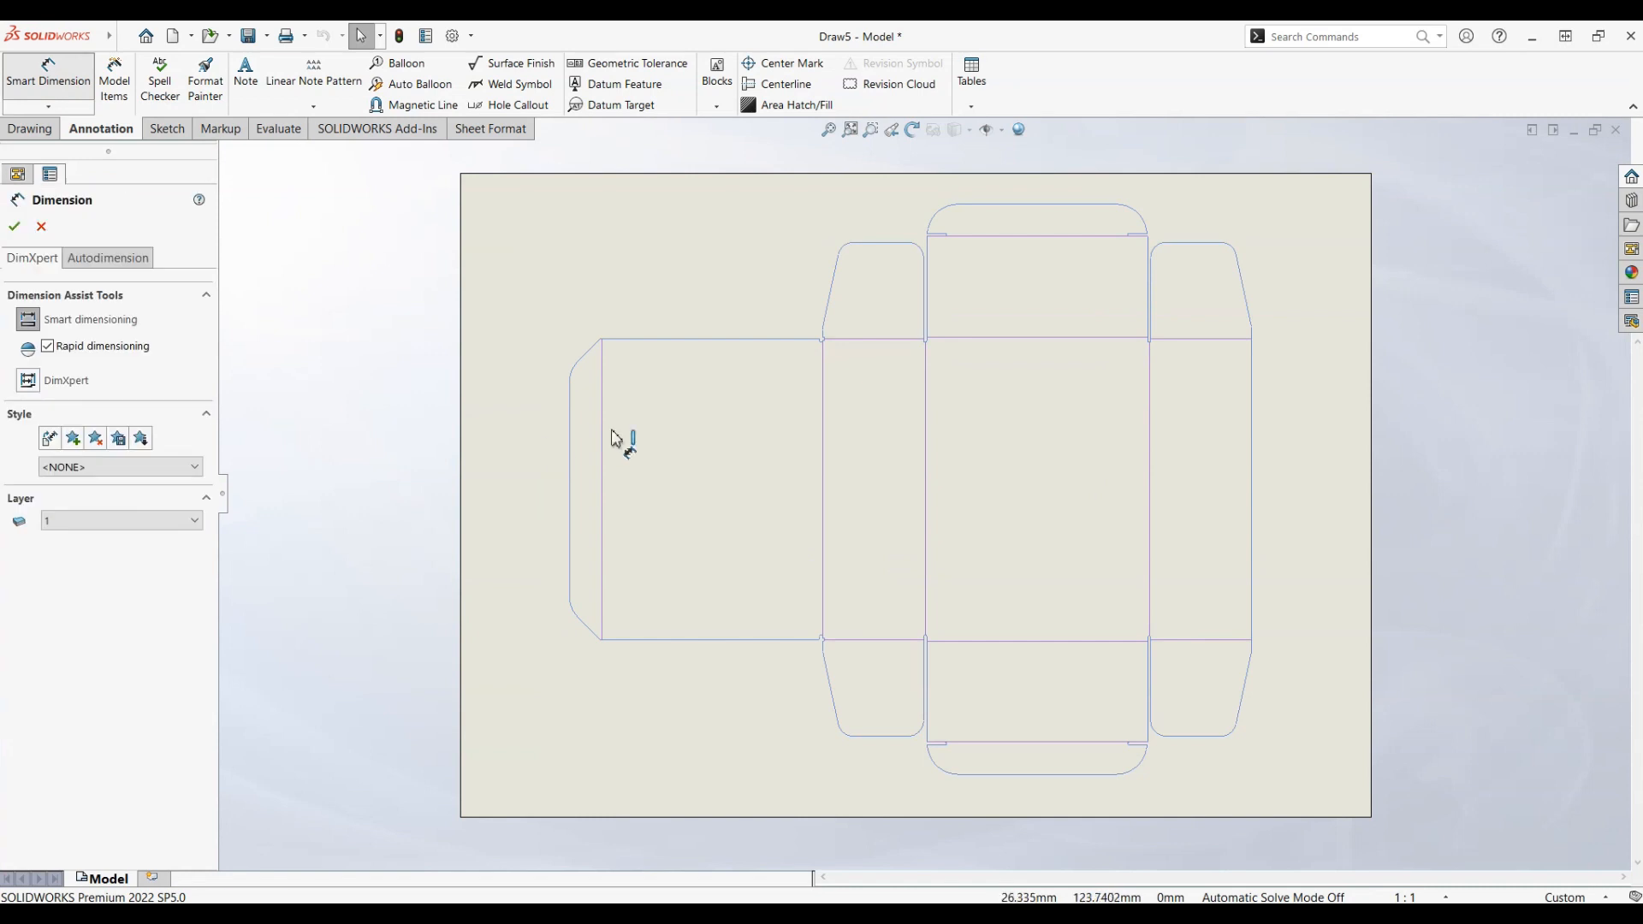
pyautogui.click(707, 340)
pyautogui.click(708, 640)
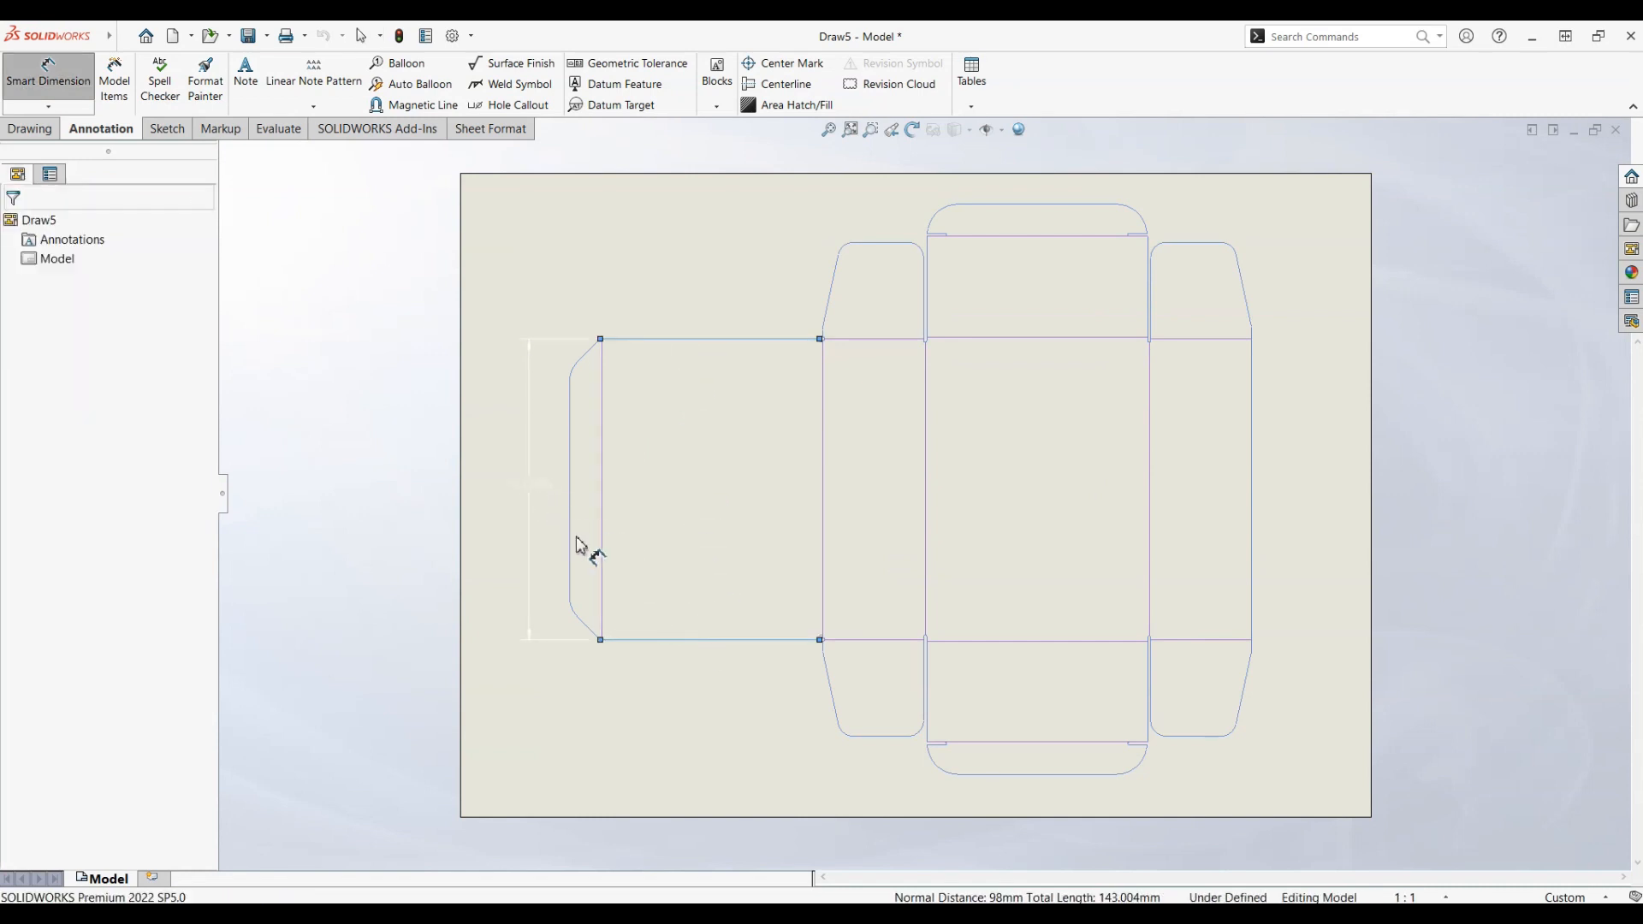
pyautogui.click(532, 523)
pyautogui.click(426, 461)
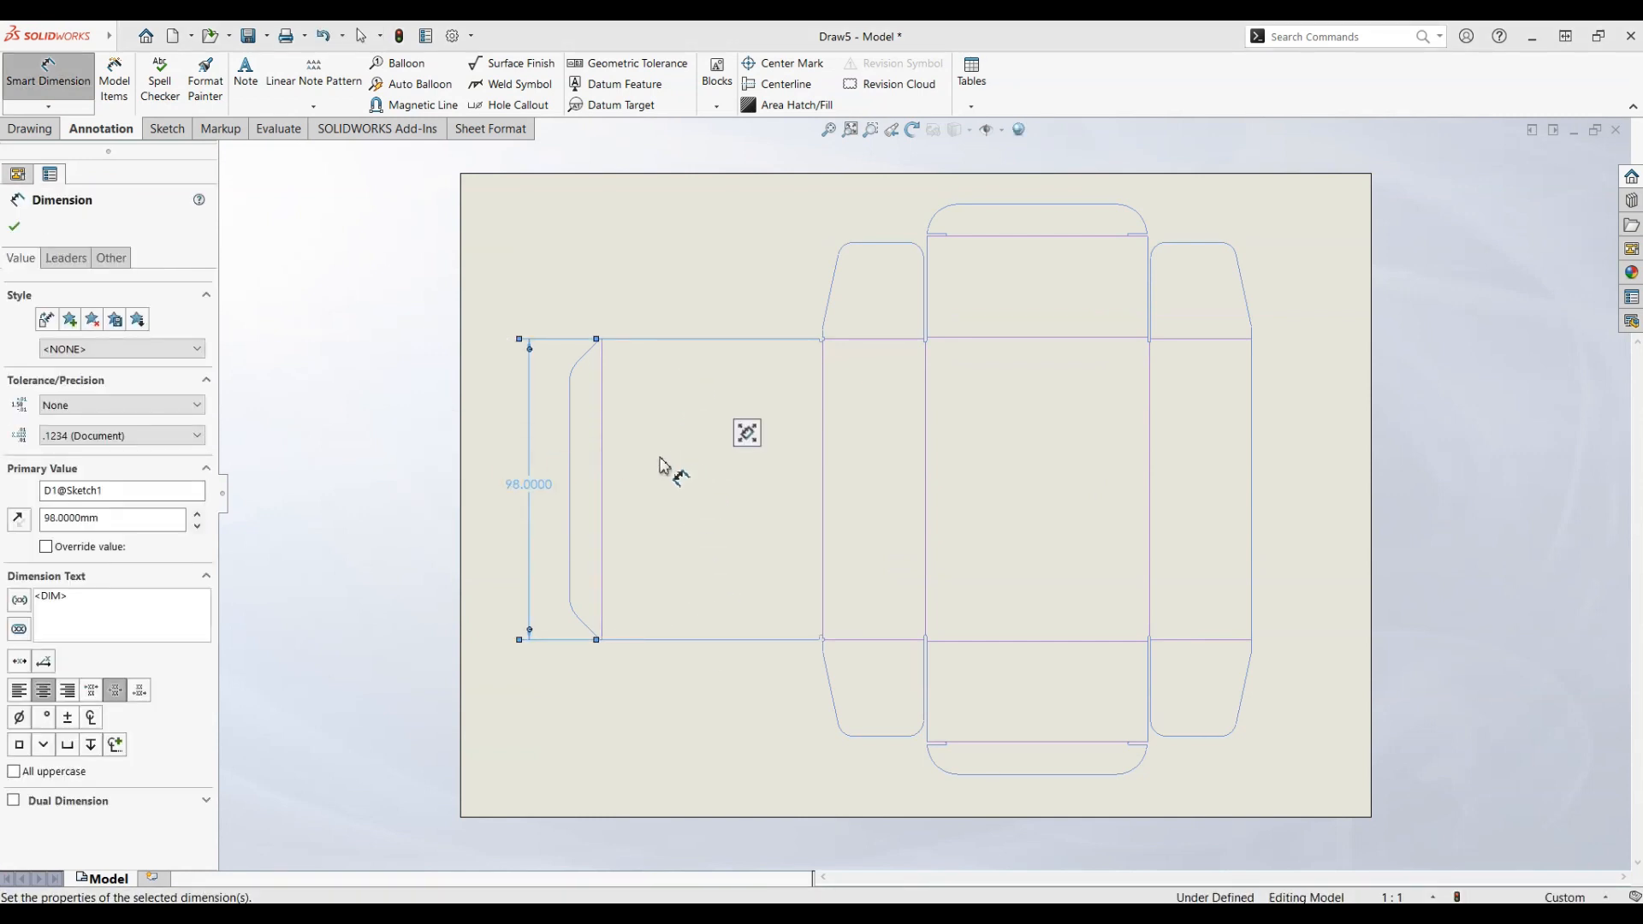
# Dimension the width of the leftmost large panel between its two vertical fold lines, placing it above the panel.
pyautogui.click(602, 484)
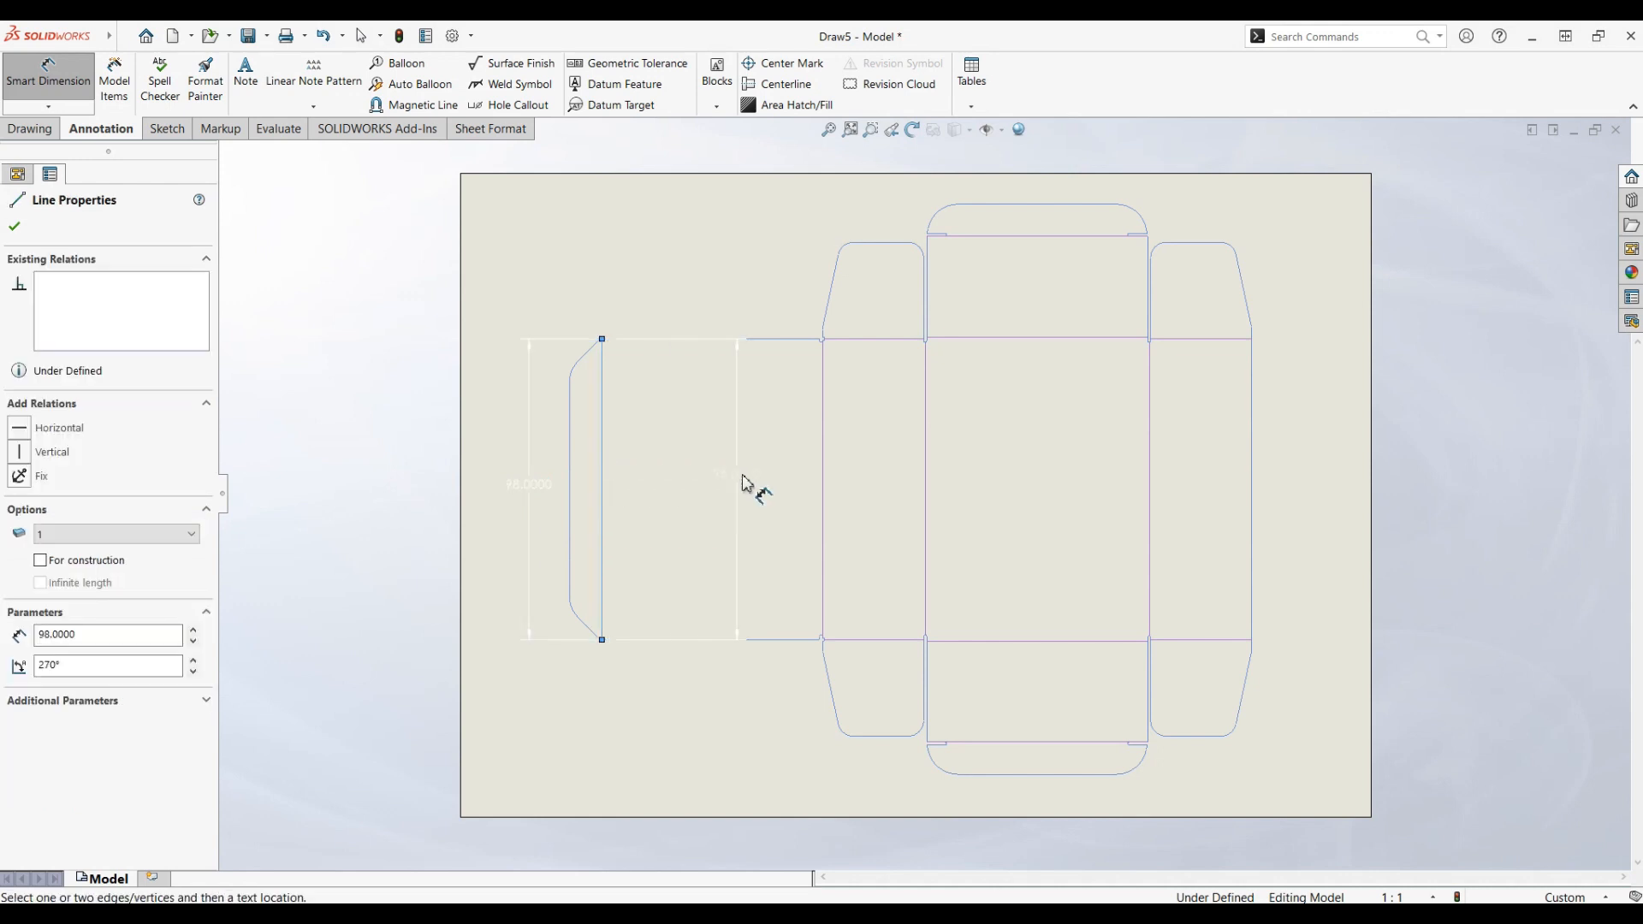
pyautogui.click(823, 507)
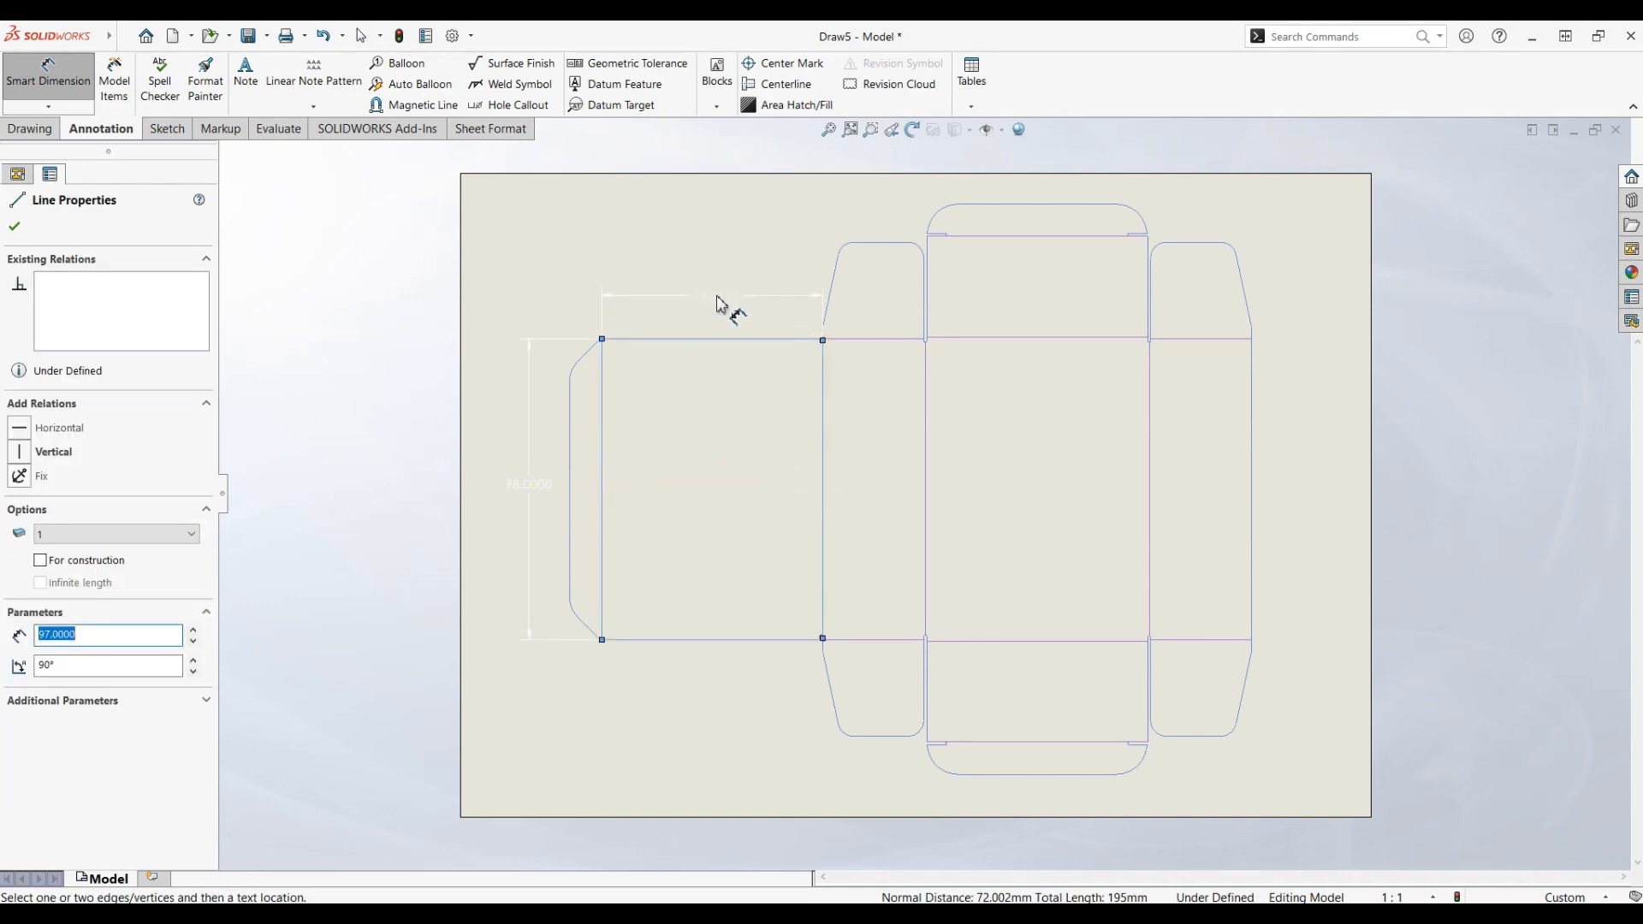
pyautogui.click(606, 293)
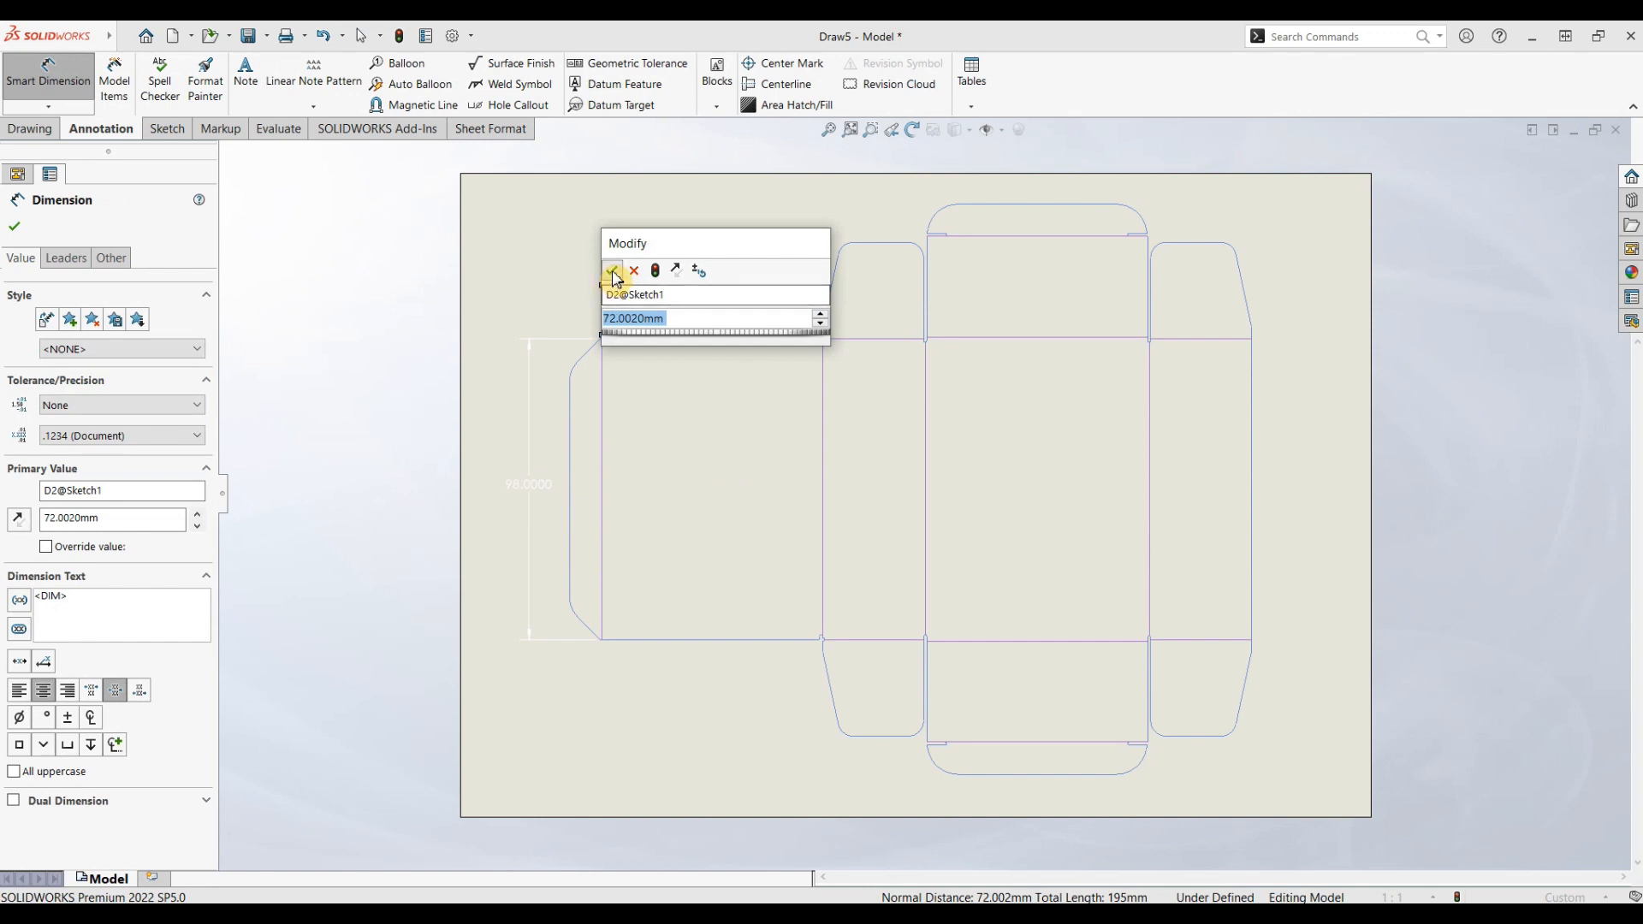
pyautogui.click(613, 272)
# Dimension the height of the rightmost narrow panel between its upper and lower edges, placing it beside the panel.
pyautogui.click(1215, 341)
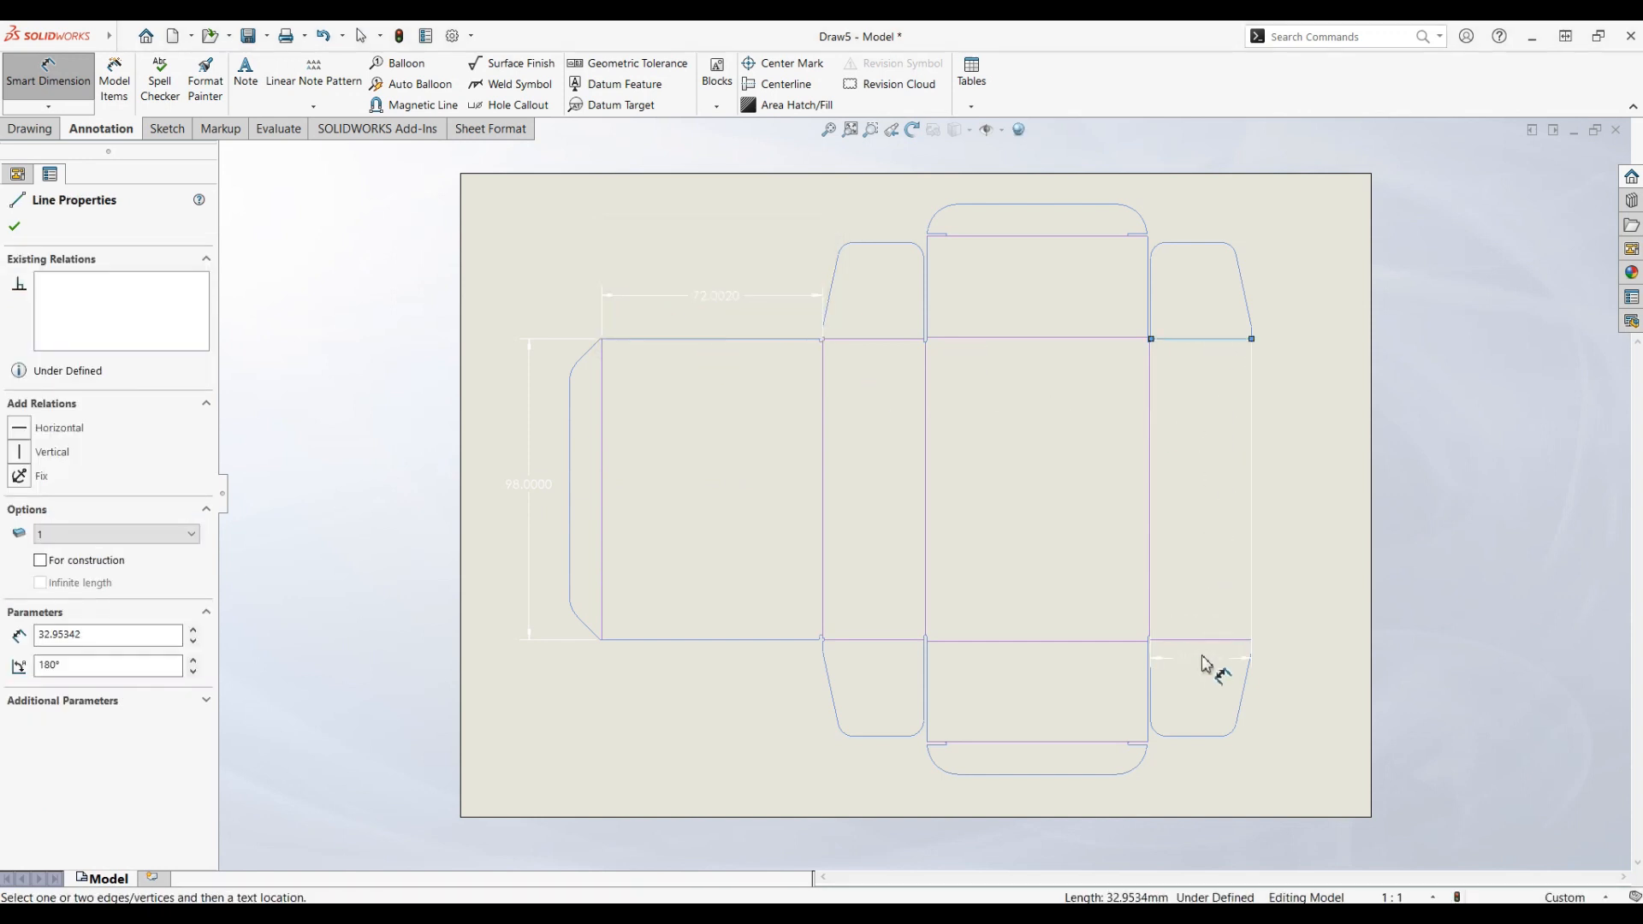
pyautogui.click(1210, 640)
pyautogui.click(1292, 505)
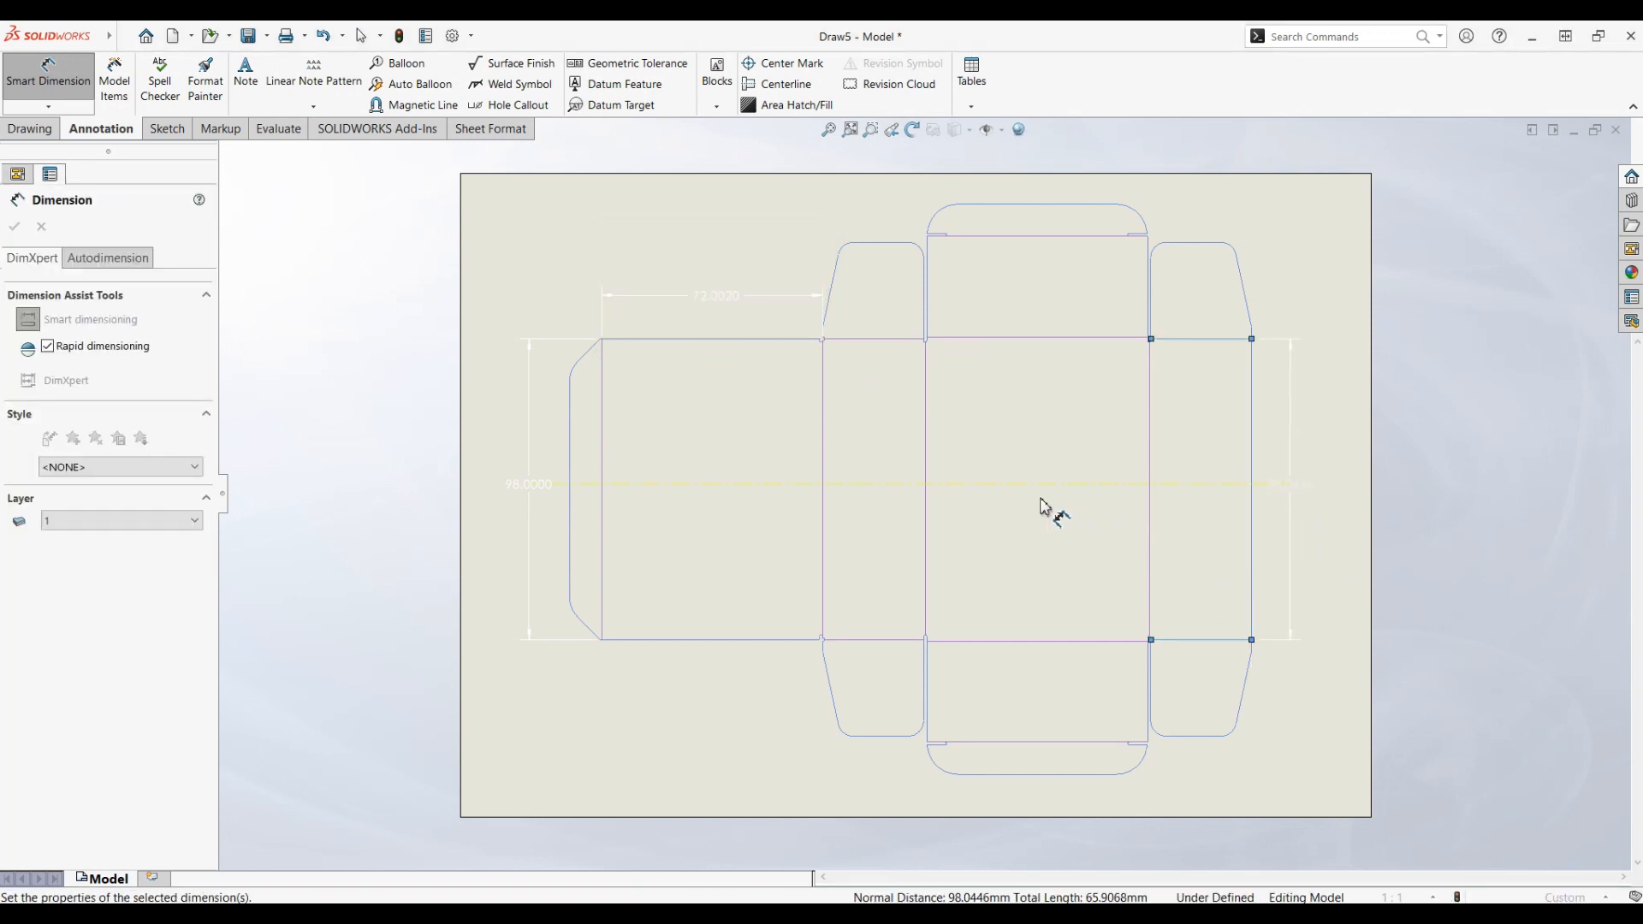
pyautogui.click(1187, 472)
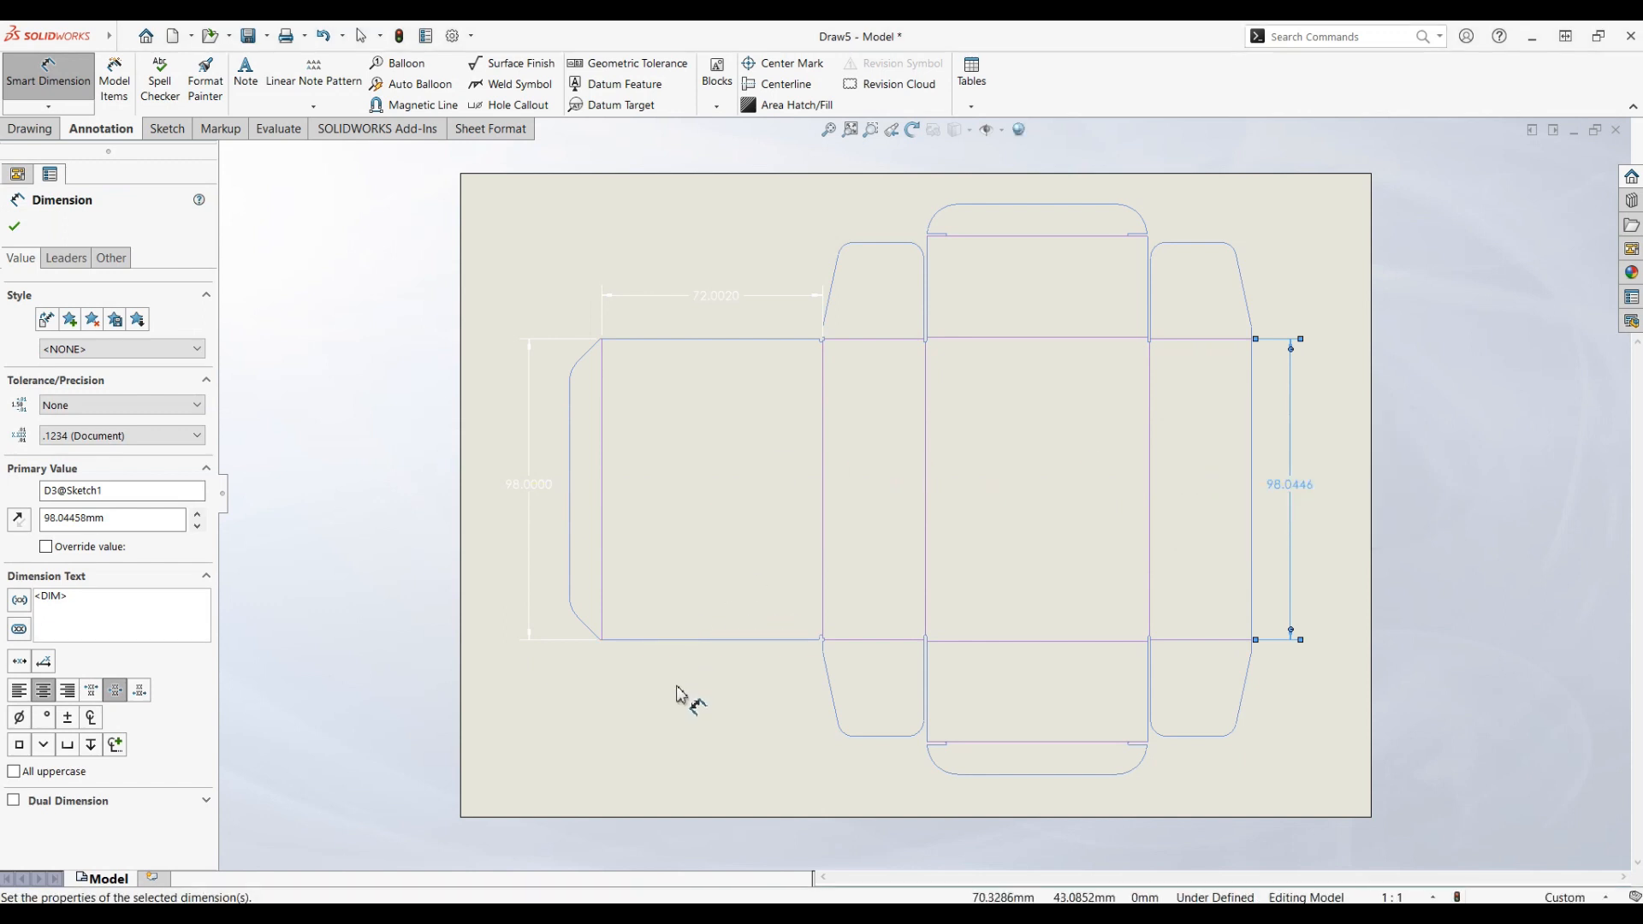
pyautogui.click(637, 651)
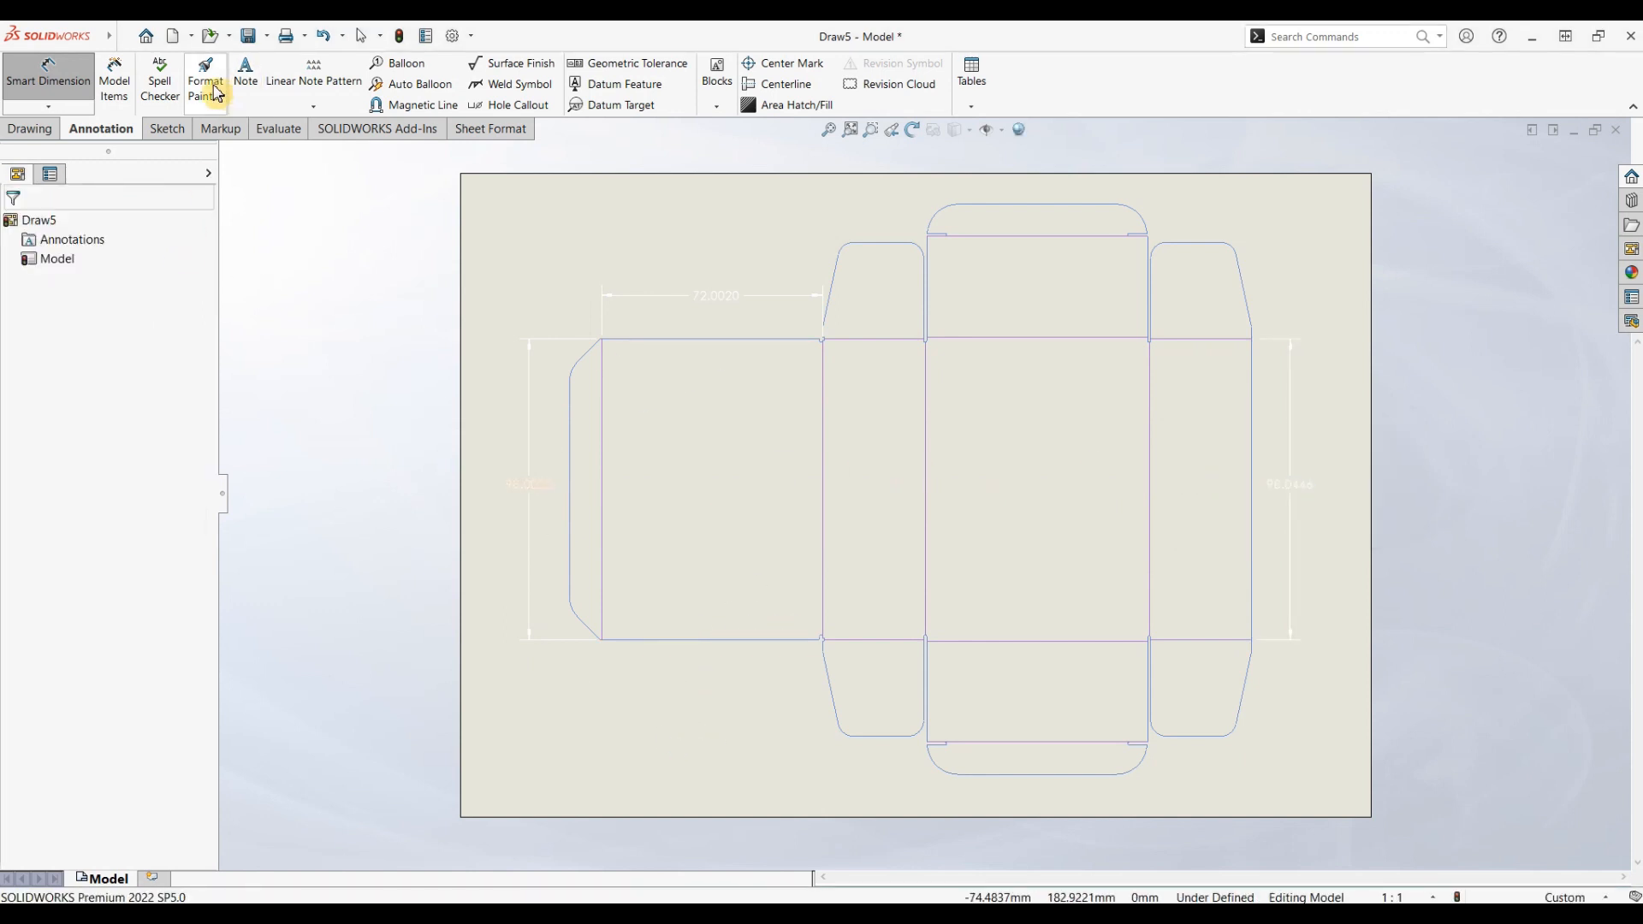
# Examine the file types available for saving the drawing, and leave the save dialog without saving.
pyautogui.click(270, 38)
pyautogui.click(280, 84)
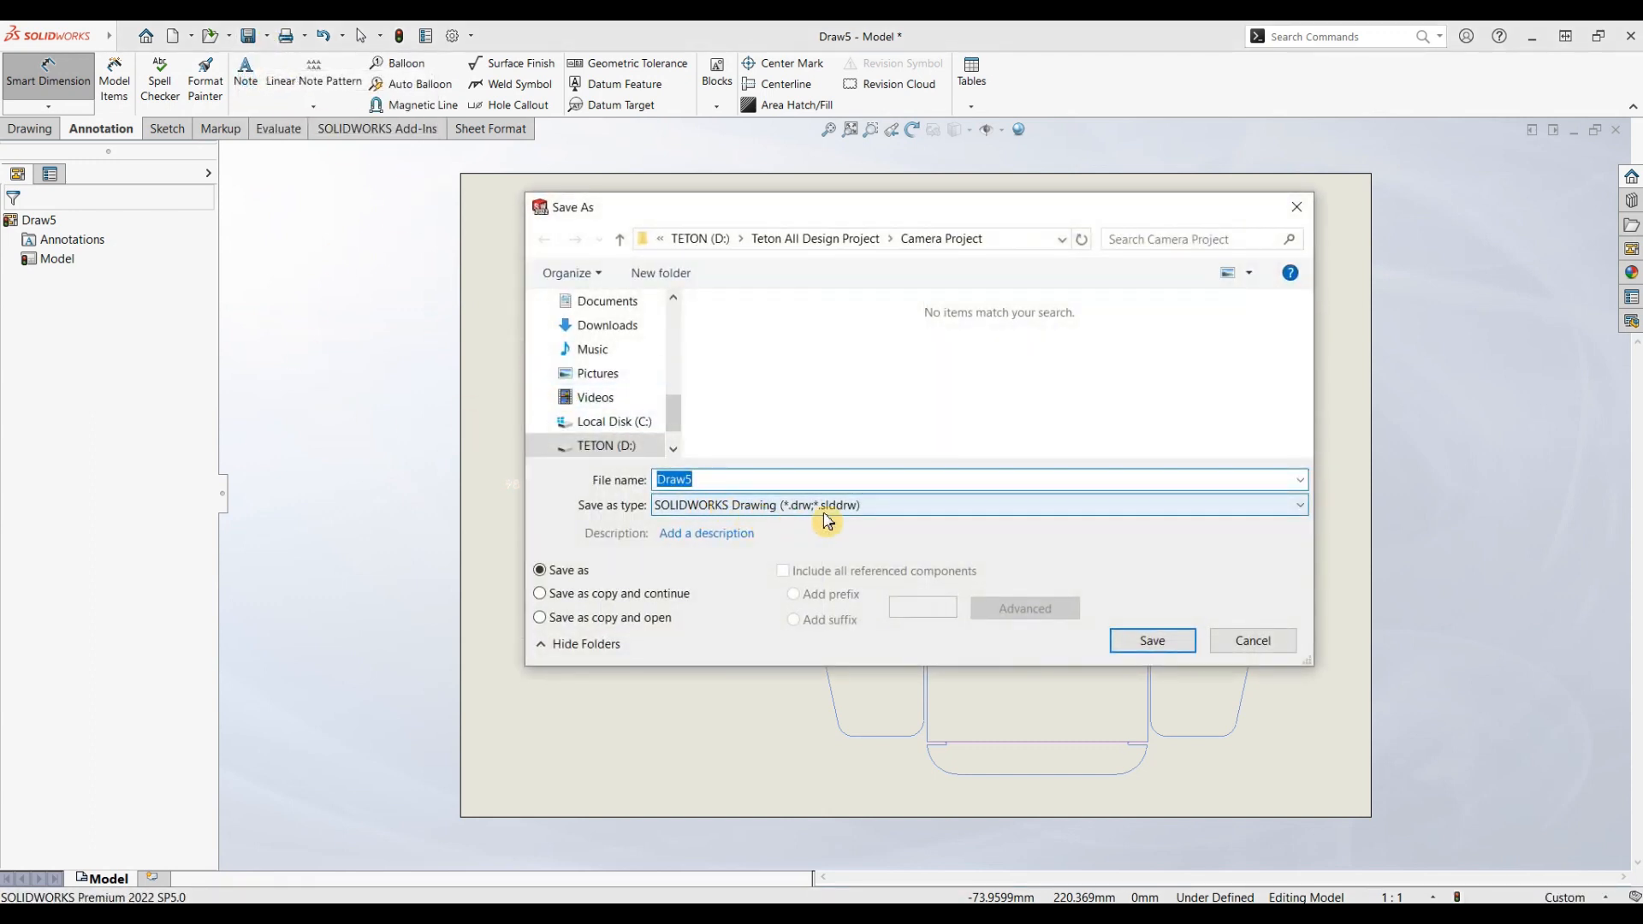
pyautogui.click(825, 512)
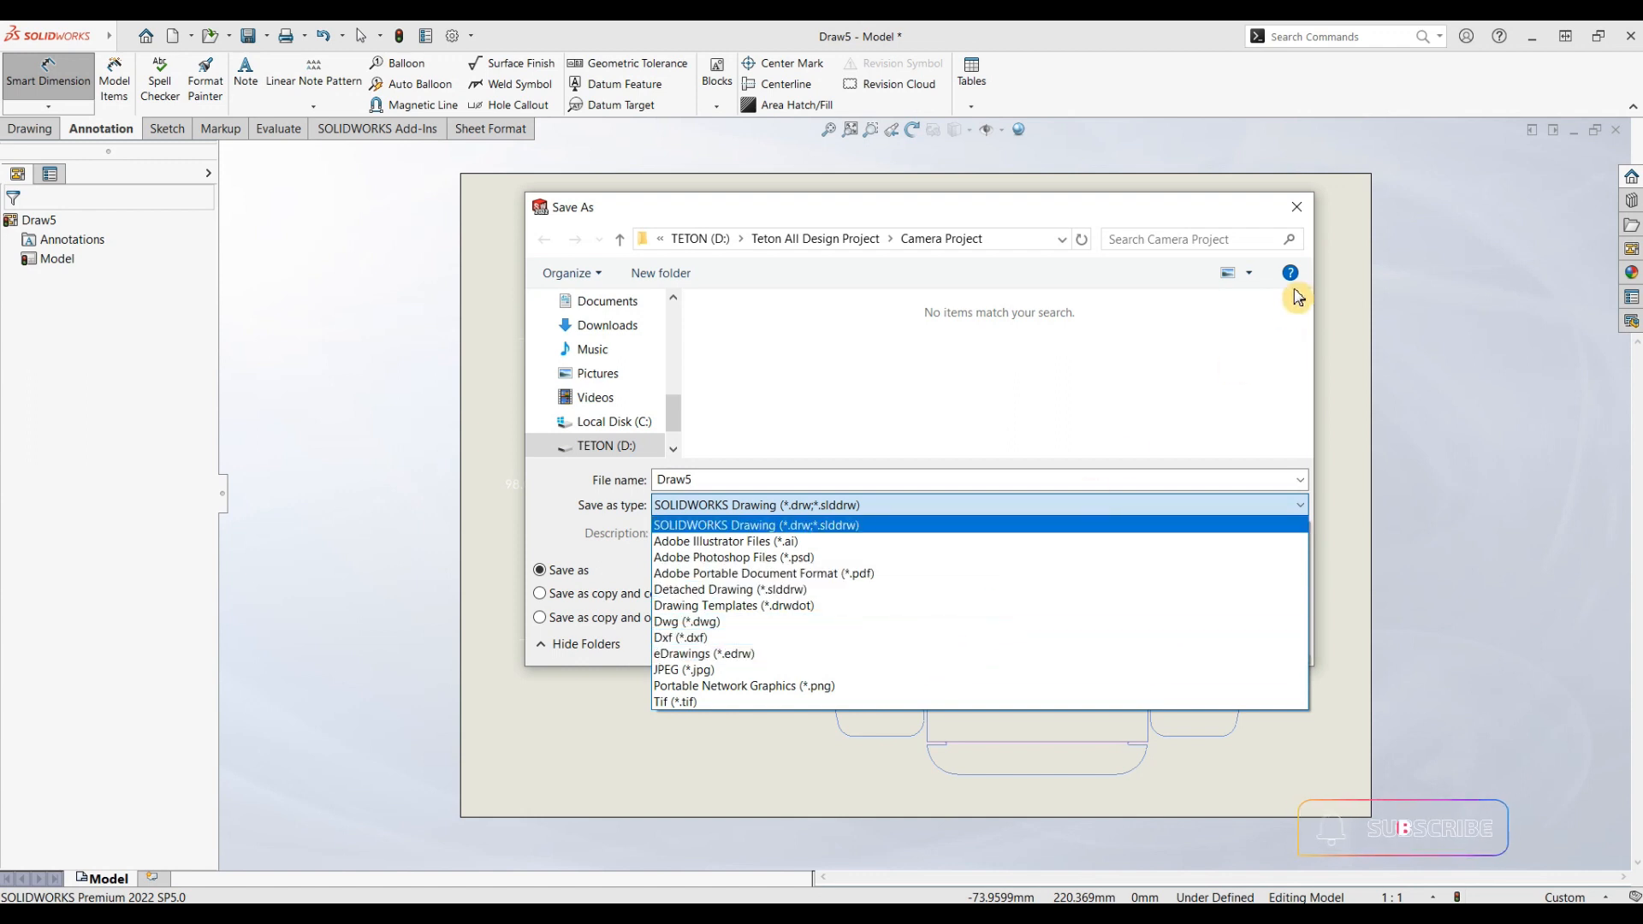
pyautogui.click(1298, 215)
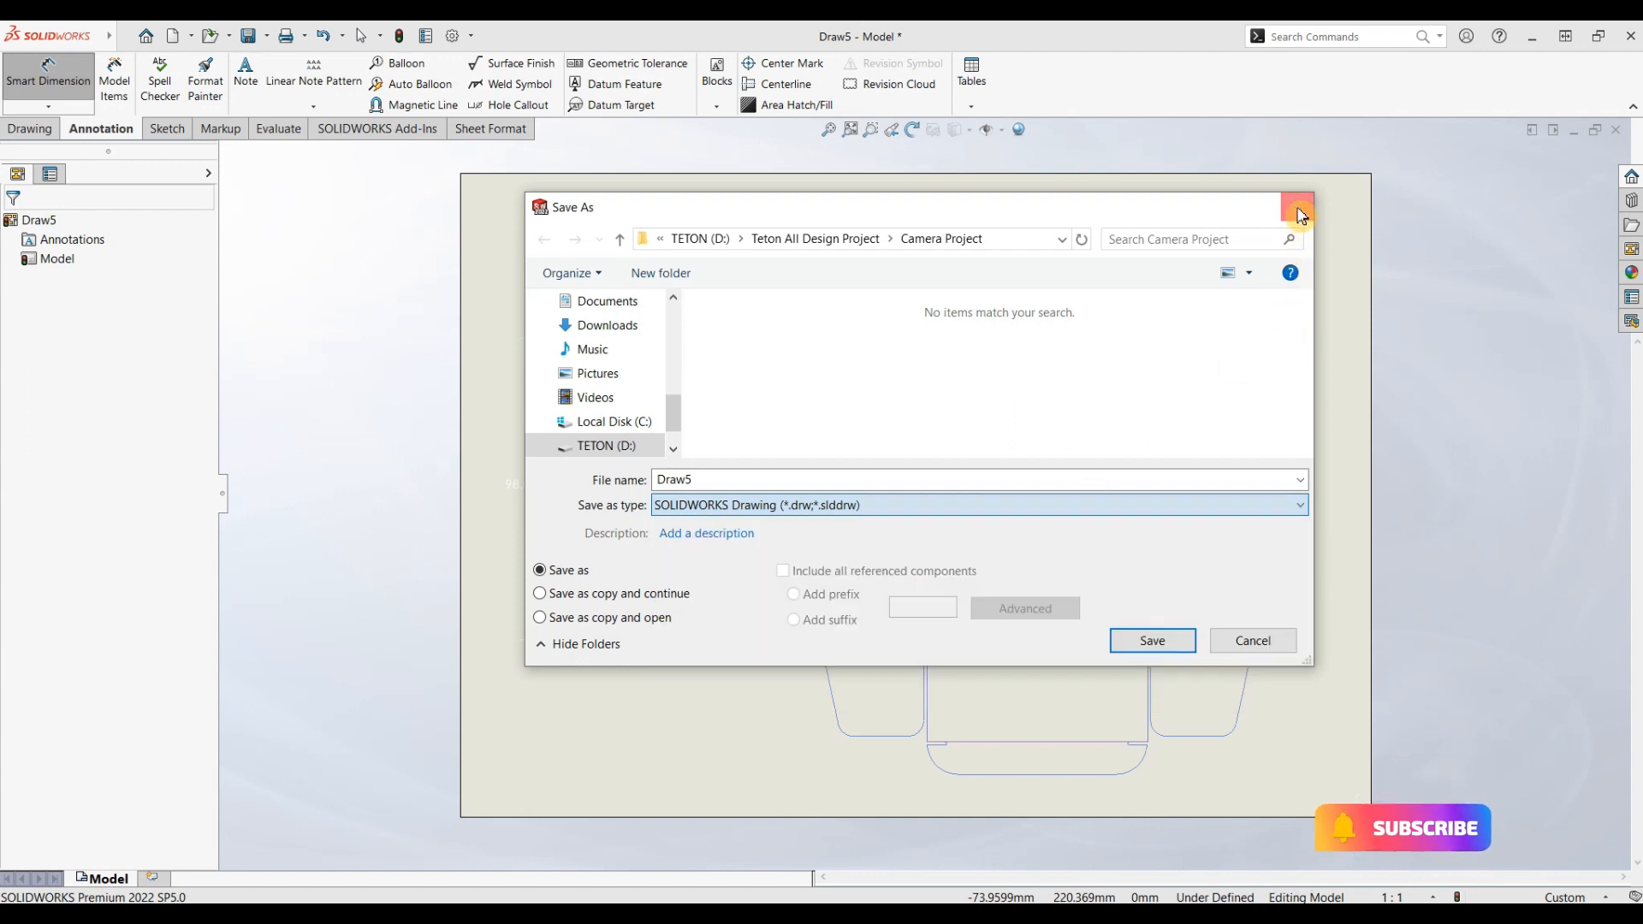
pyautogui.click(1253, 642)
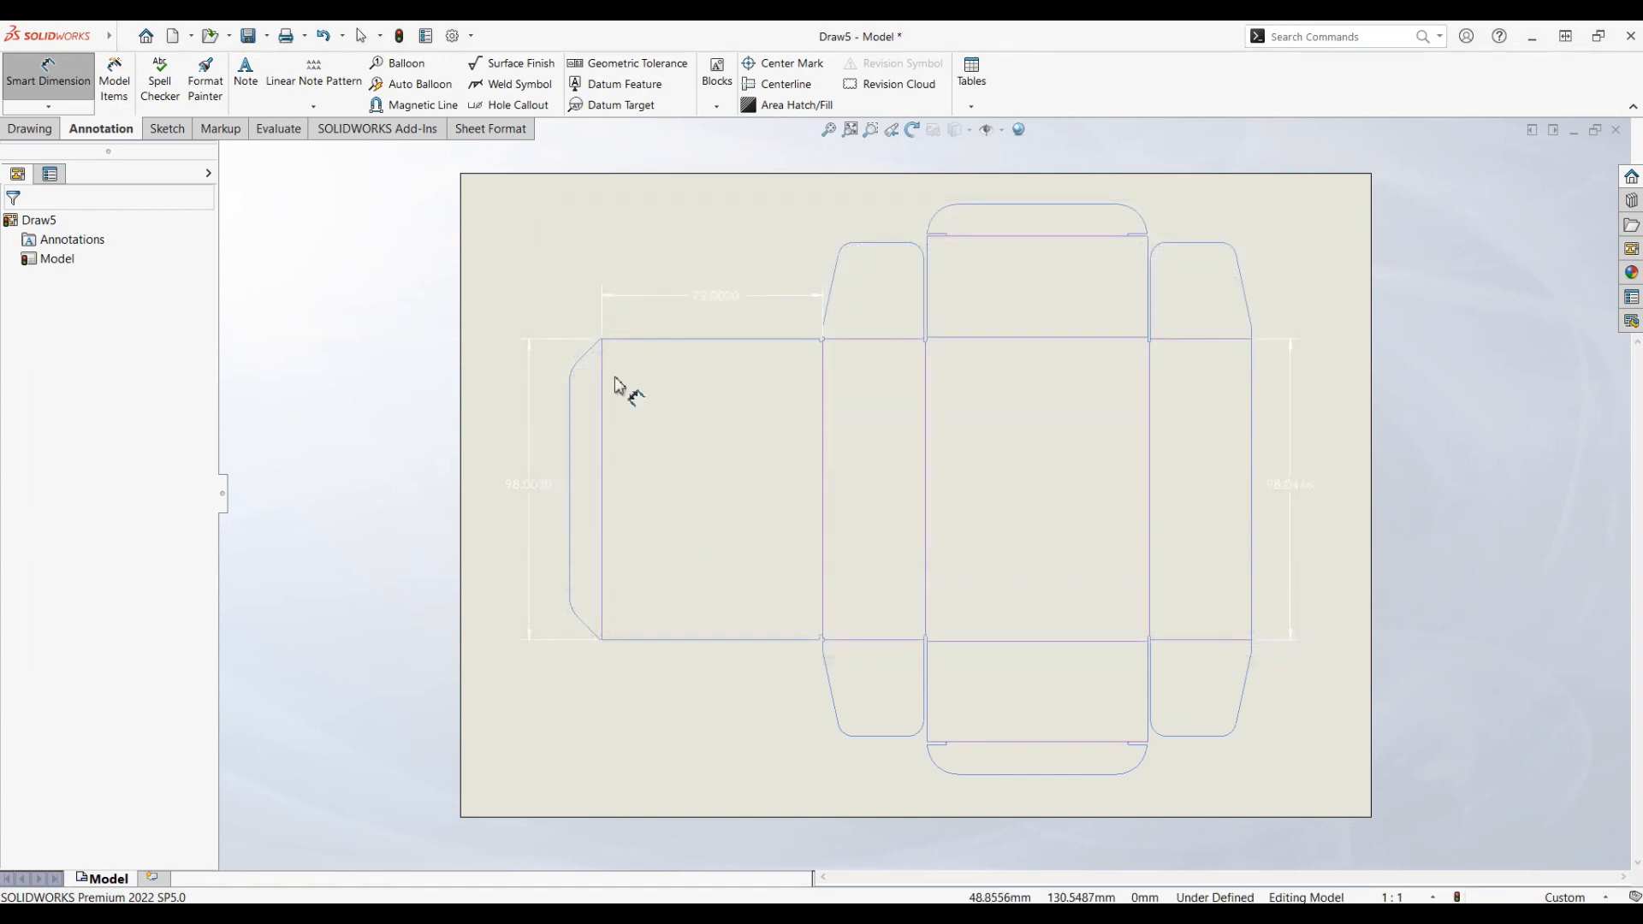
# Close the imported drawing without saving its changes.
pyautogui.click(1617, 137)
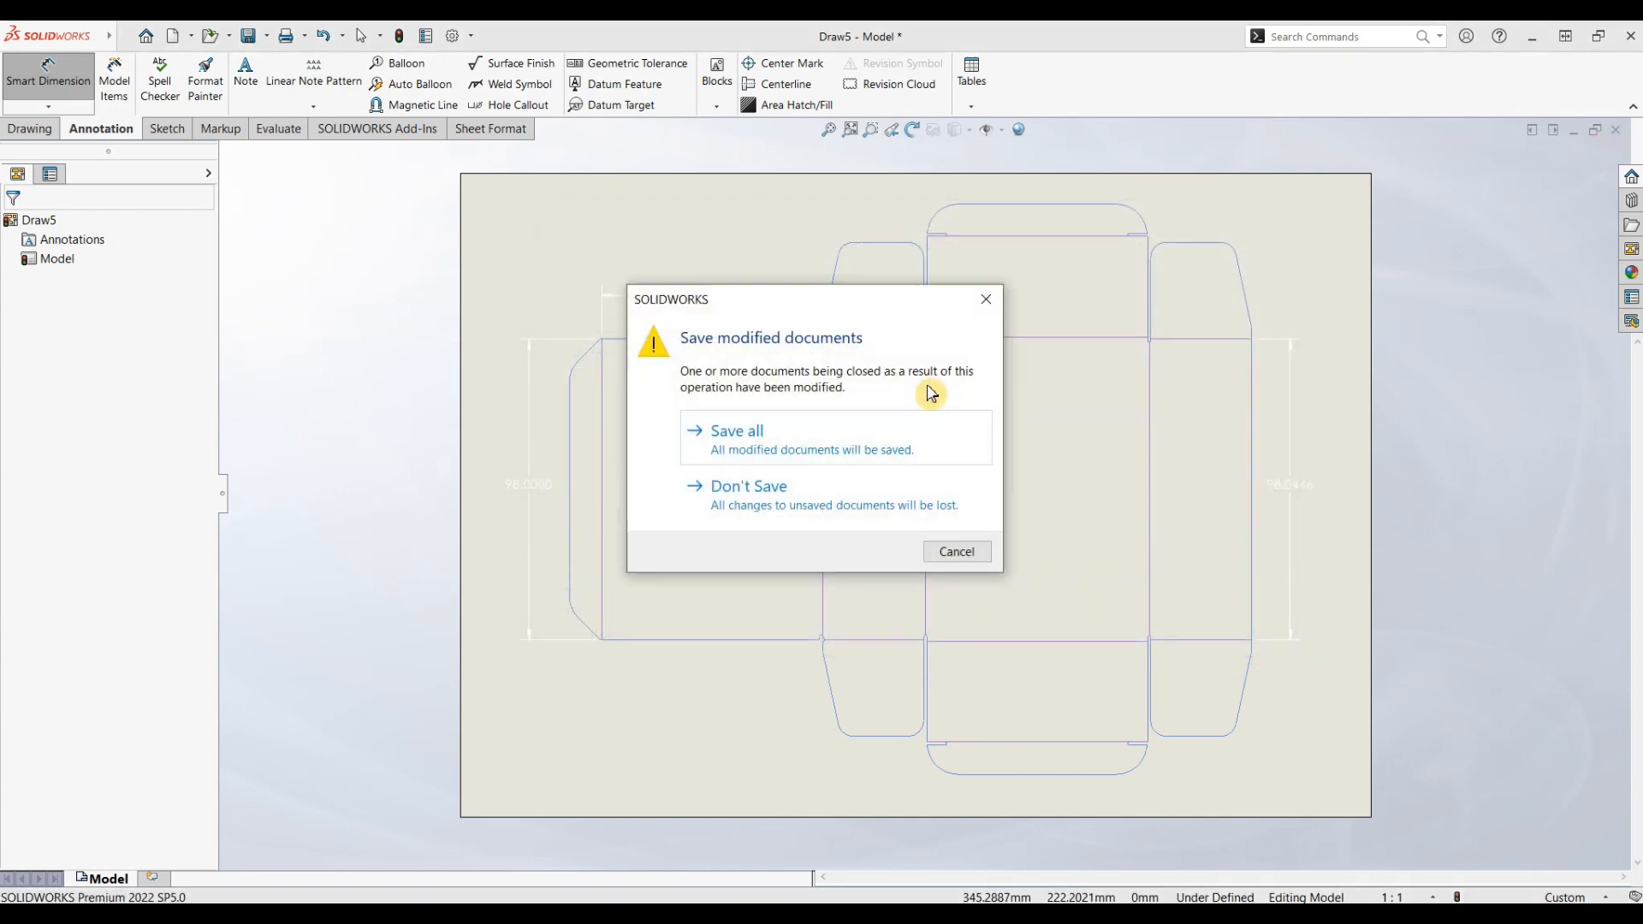
pyautogui.click(796, 501)
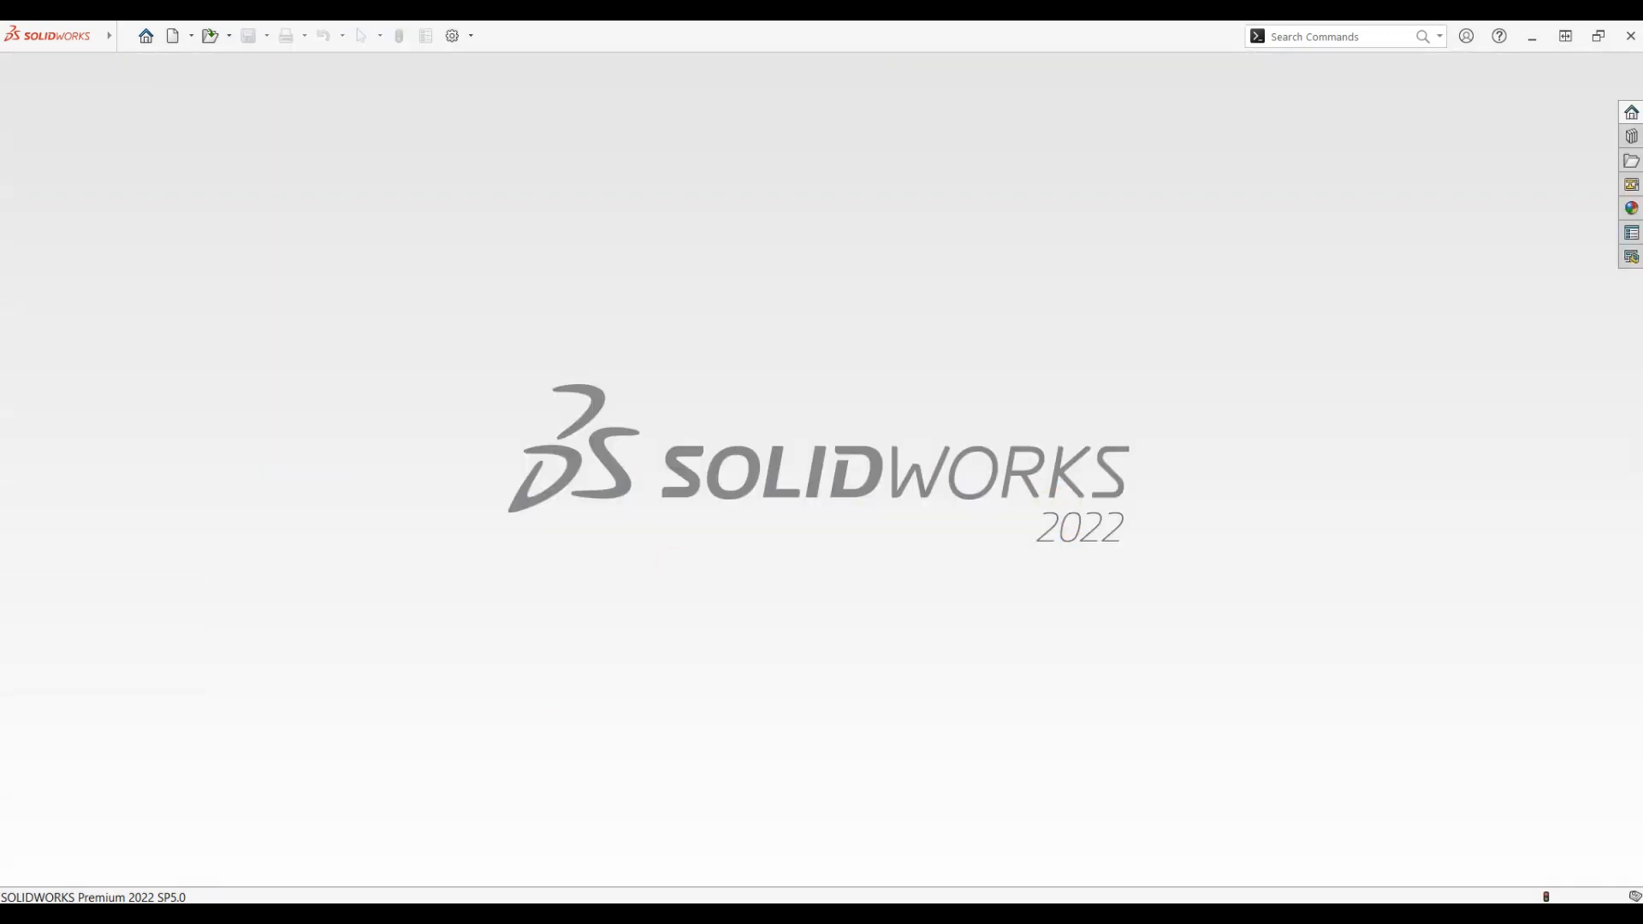
# Bring the 35Wout_V3_06DEC2023 DXF file into SOLIDWORKS, choosing import to a new part as a 2D sketch with Import as reference enabled.
pyautogui.click(703, 916)
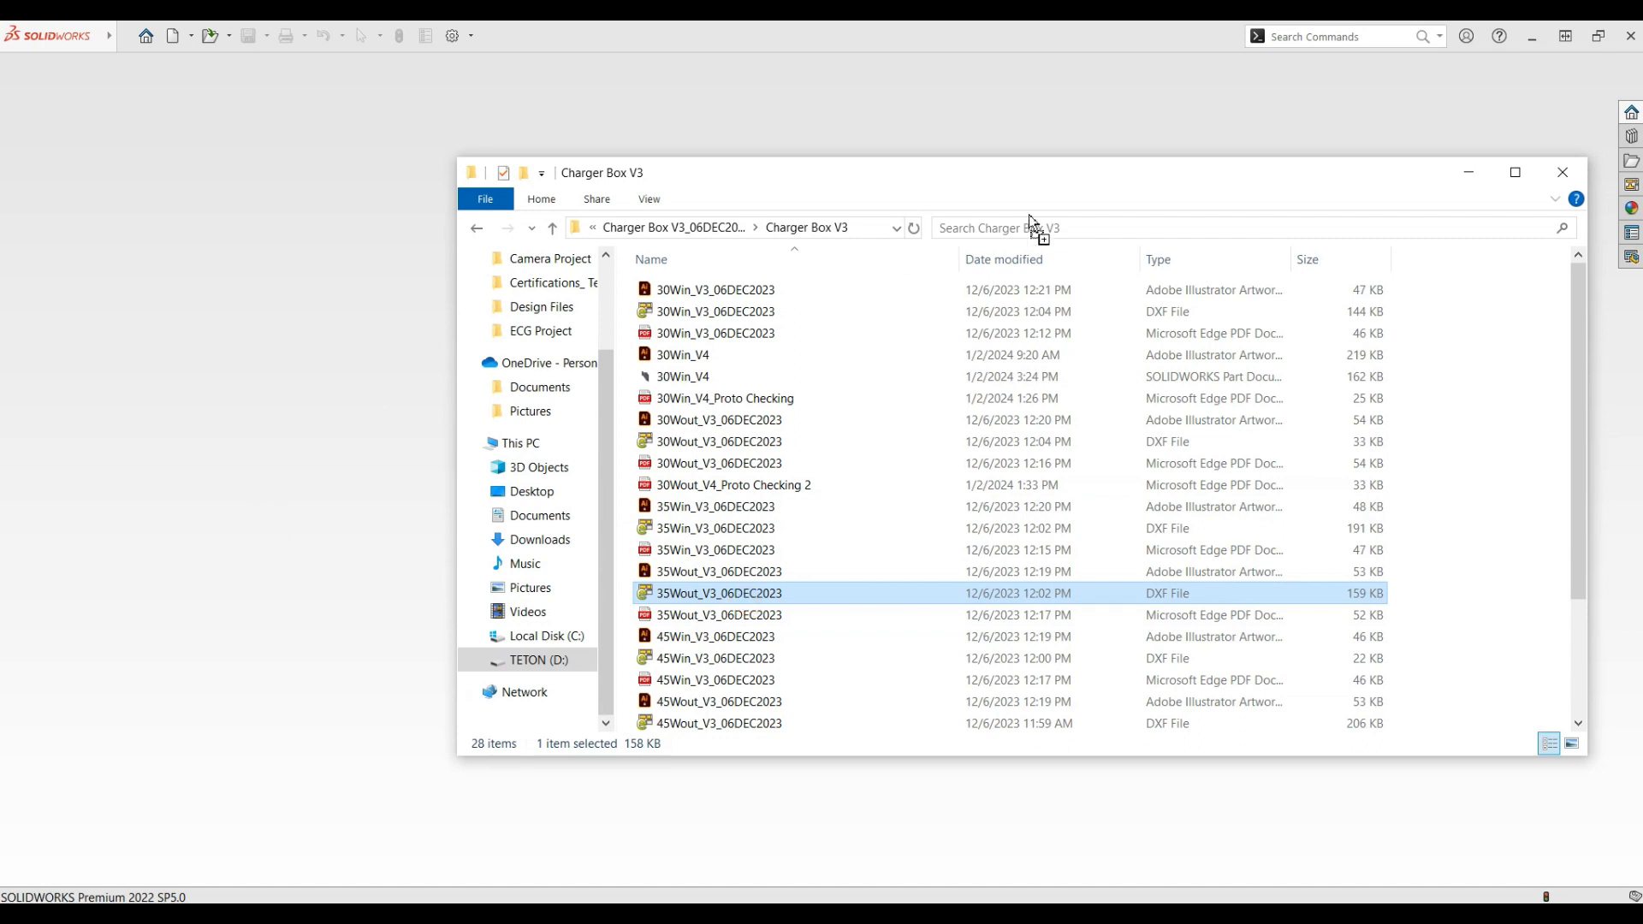
pyautogui.moveTo(1404, 203); pyautogui.dragTo(1349, 206)
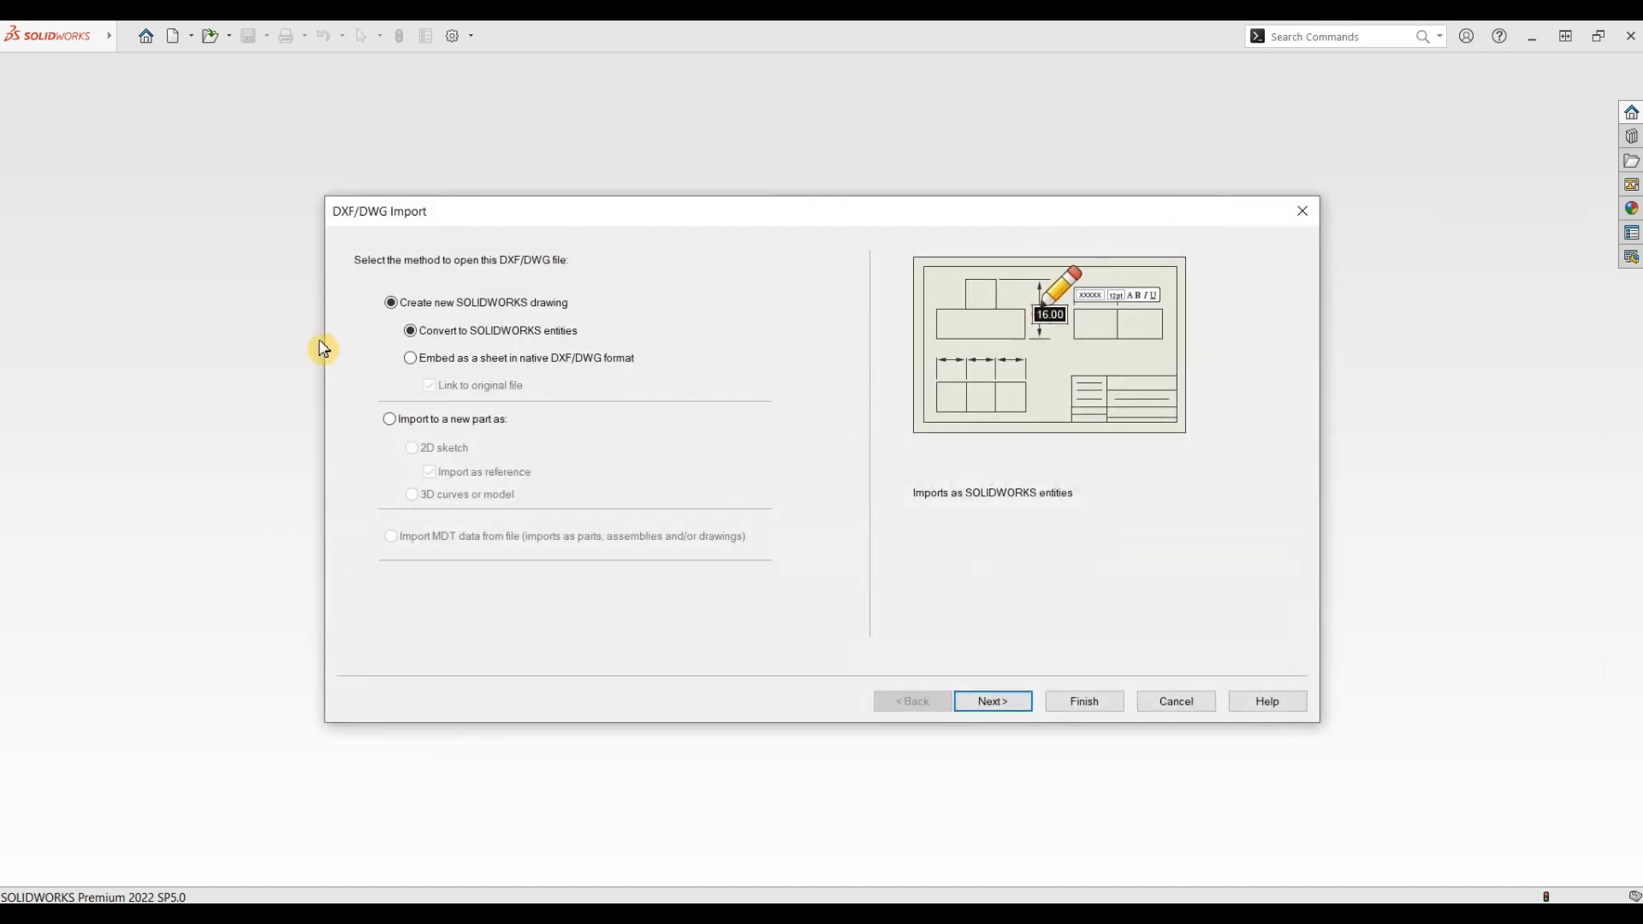
pyautogui.click(396, 424)
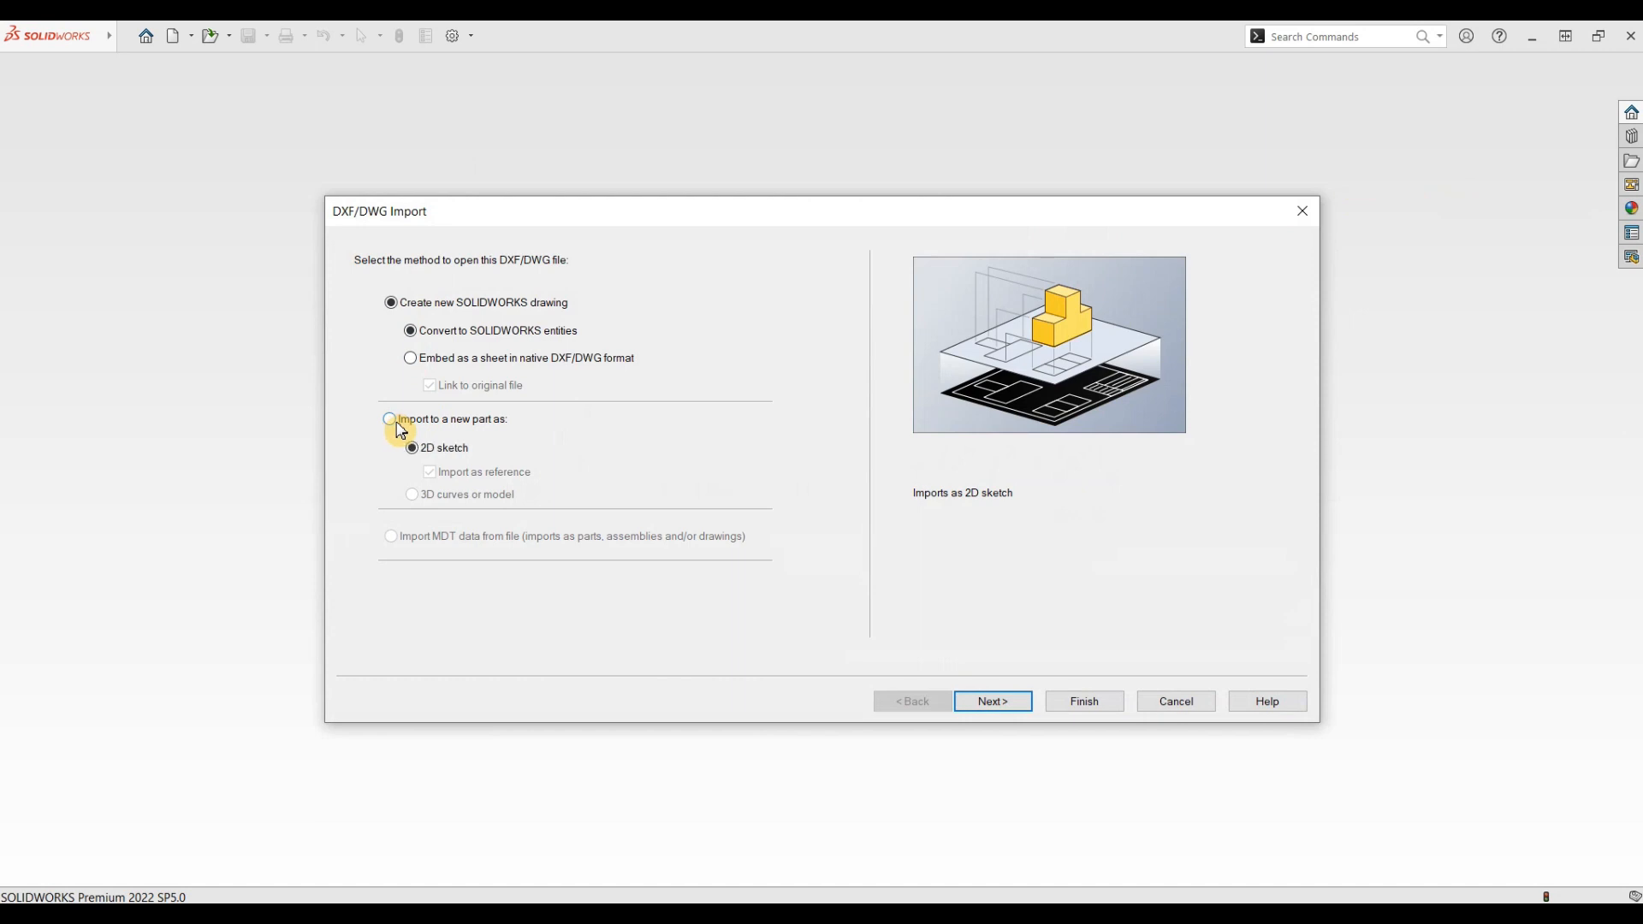
pyautogui.click(394, 428)
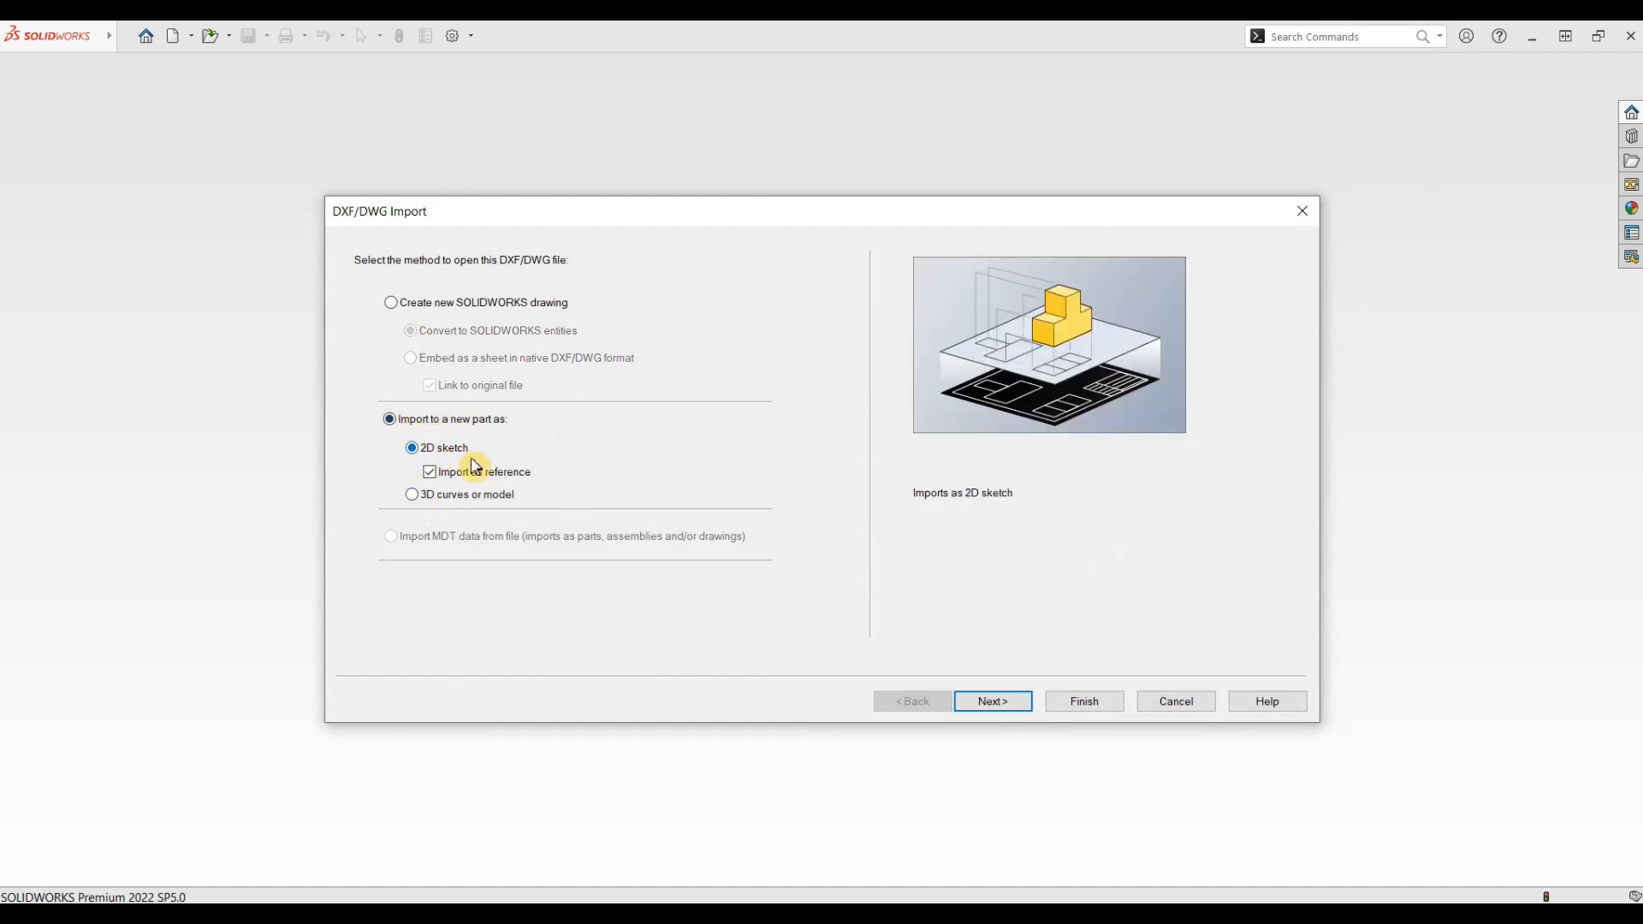
pyautogui.click(993, 703)
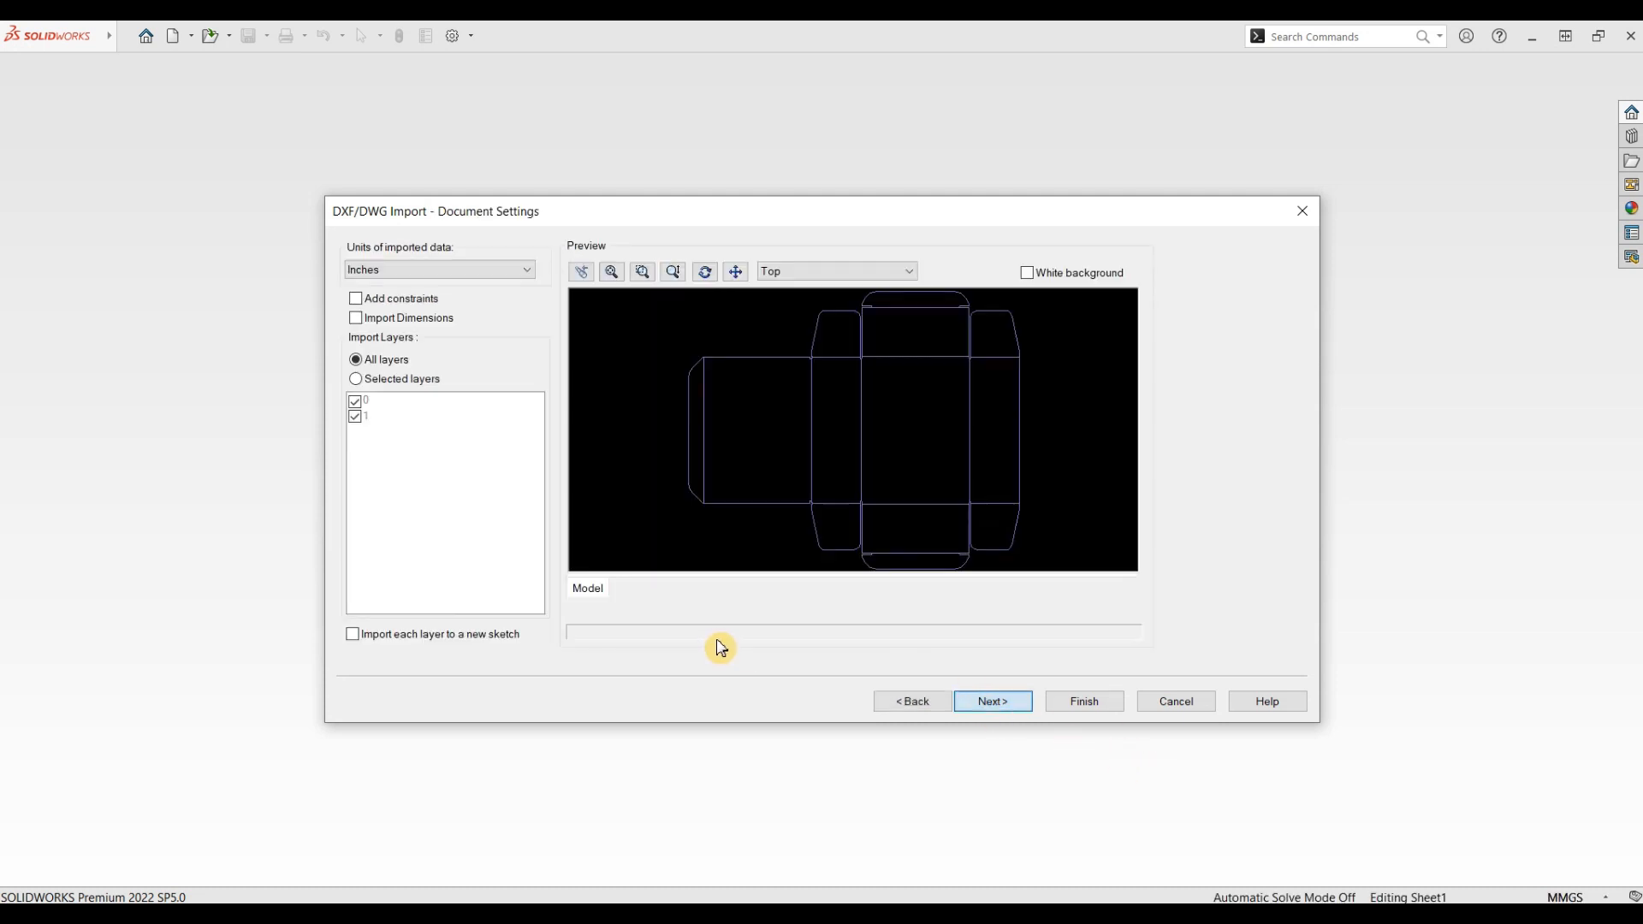
# Set the imported data's units to Millimeters, with Add constraints and Import Dimensions enabled and all layers included.
pyautogui.click(416, 274)
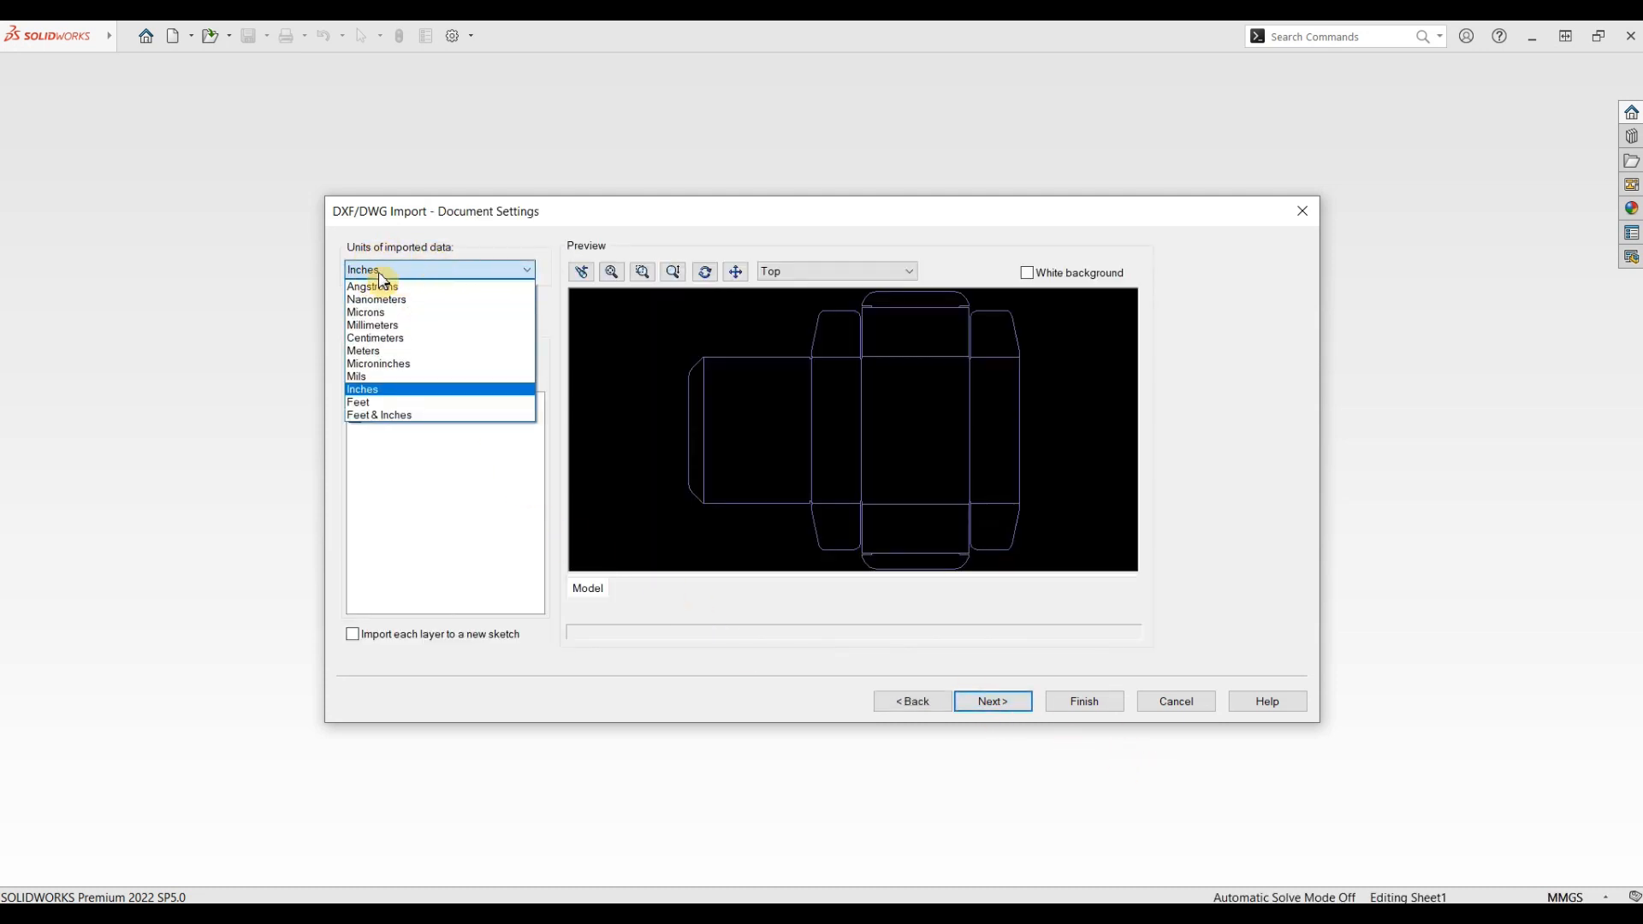
pyautogui.click(376, 325)
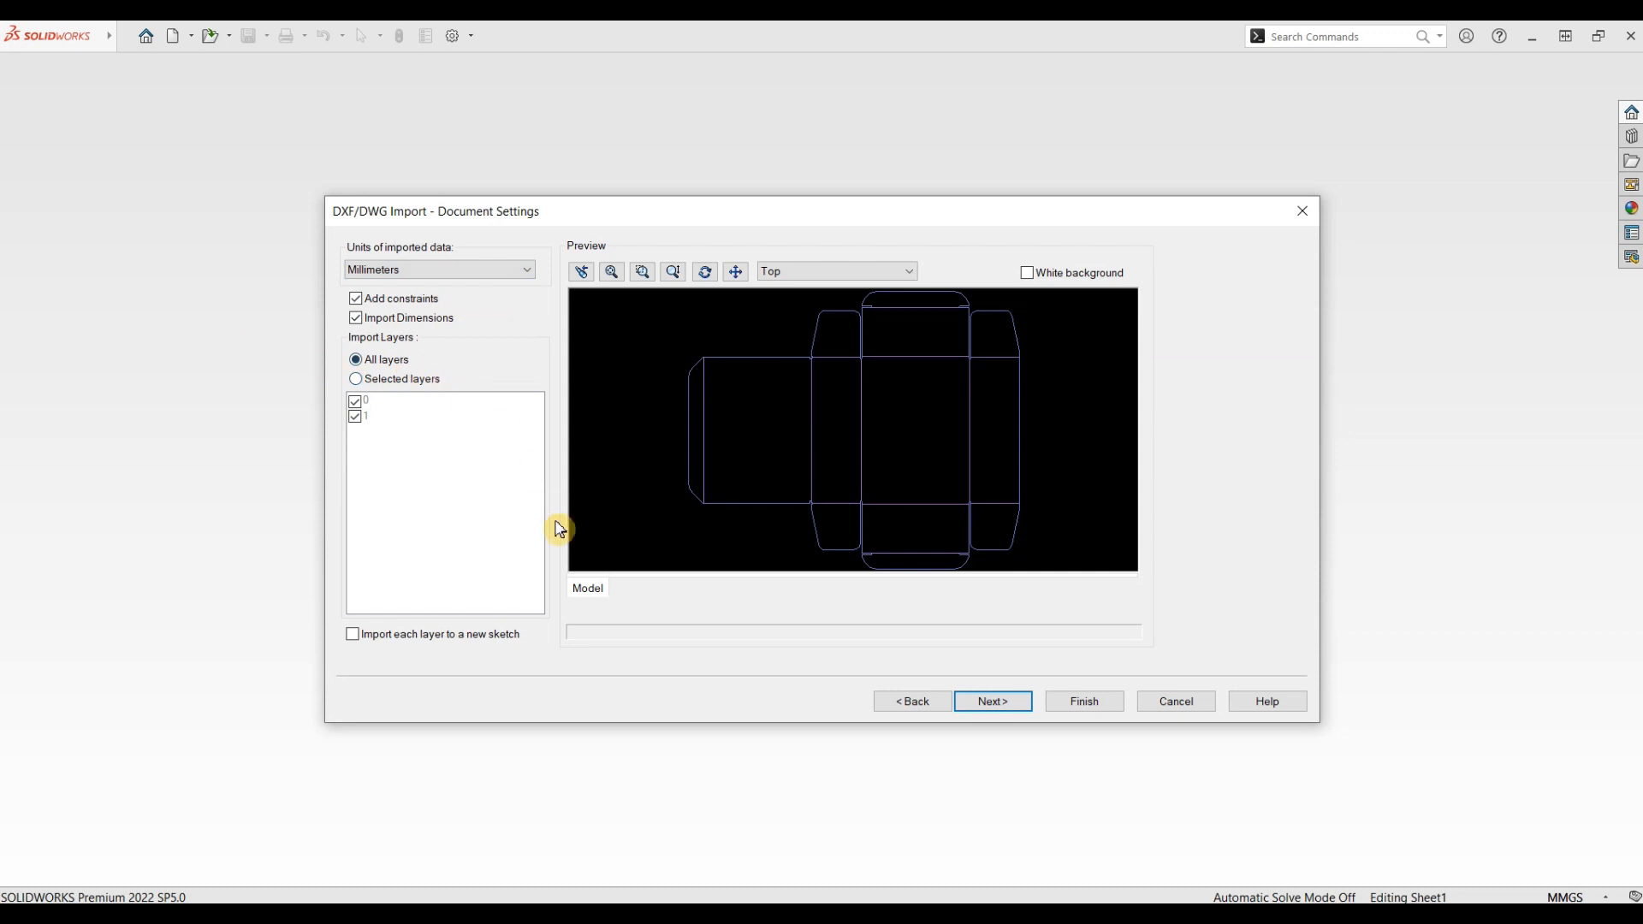
pyautogui.click(986, 705)
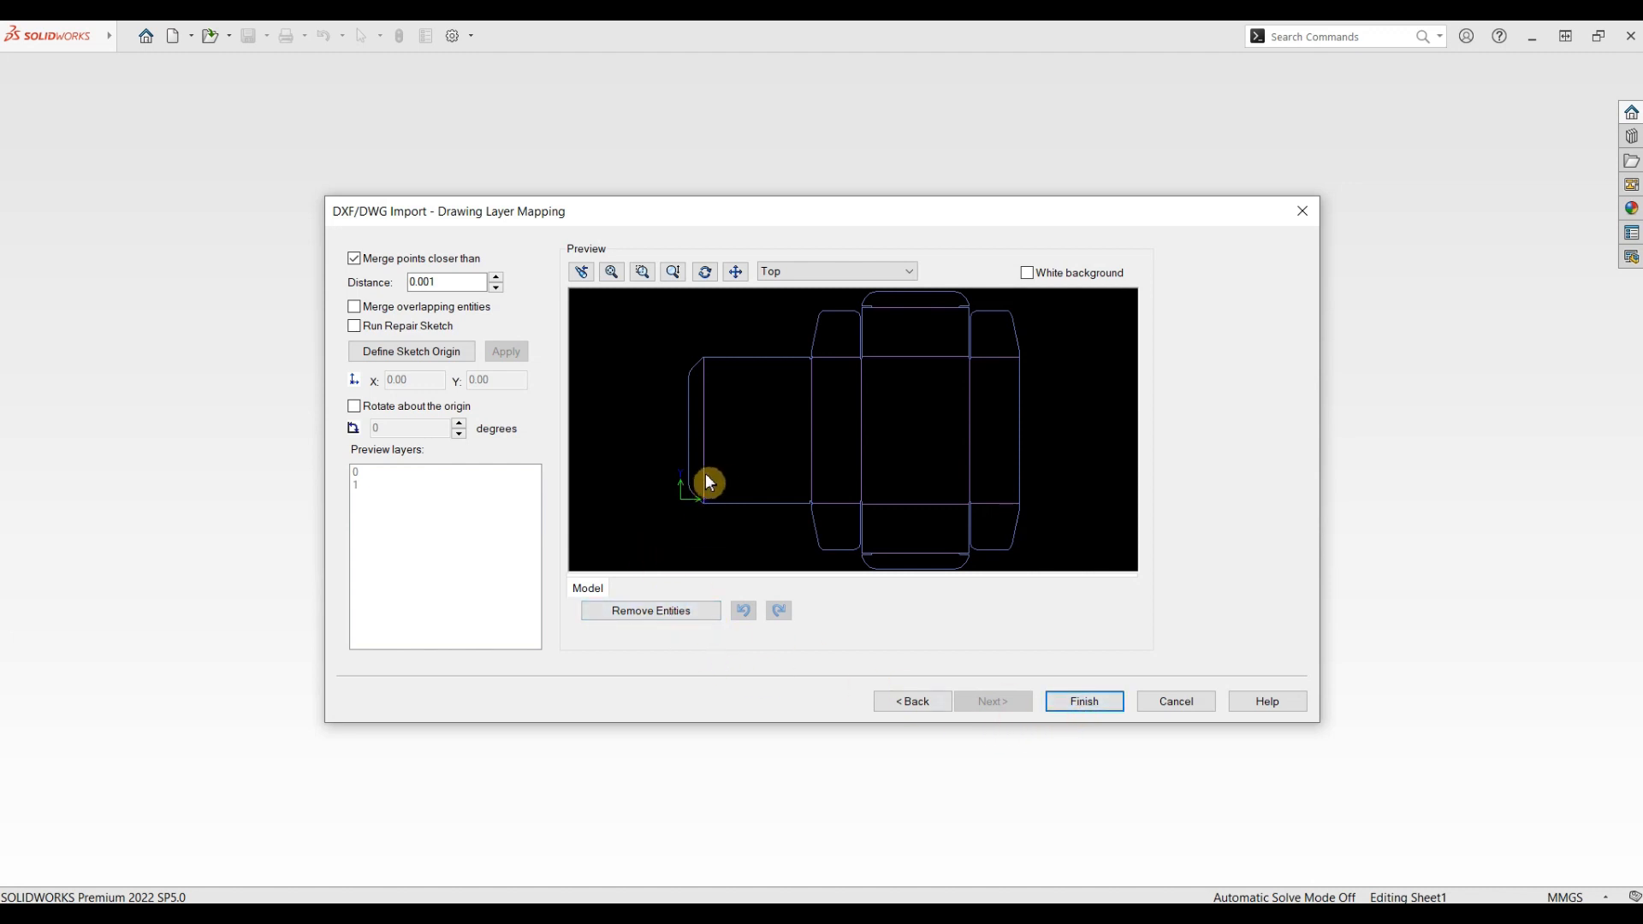
# Remove the vertical fold line near the left panel's outer end from the import, finish importing, and dismiss the 2D to 3D tools.
pyautogui.click(655, 611)
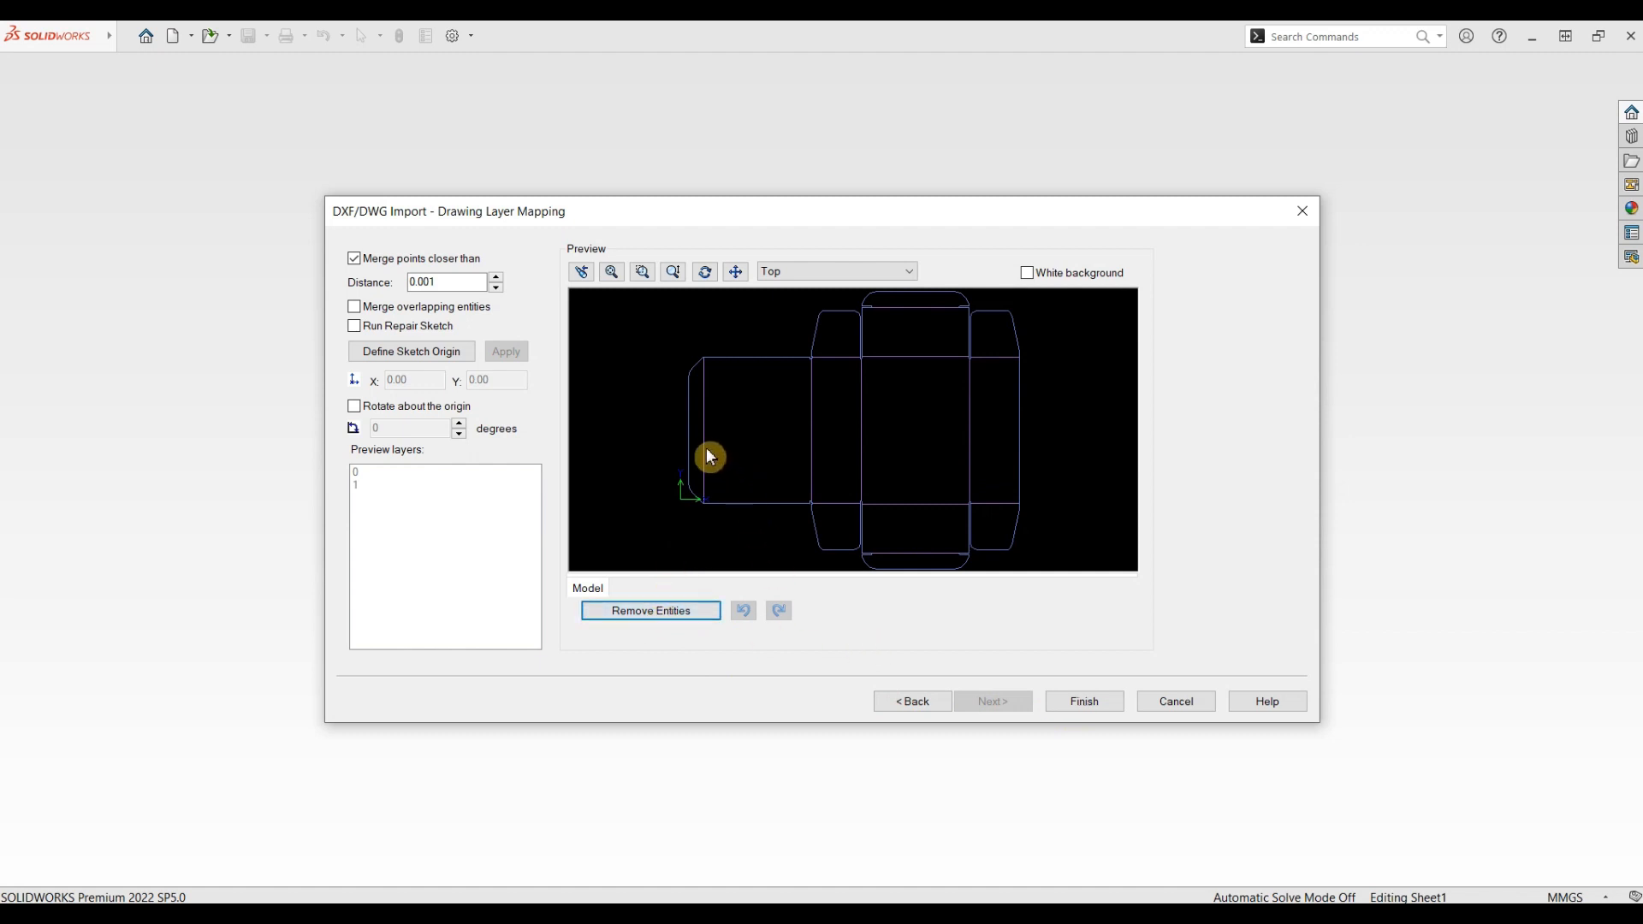
pyautogui.click(704, 452)
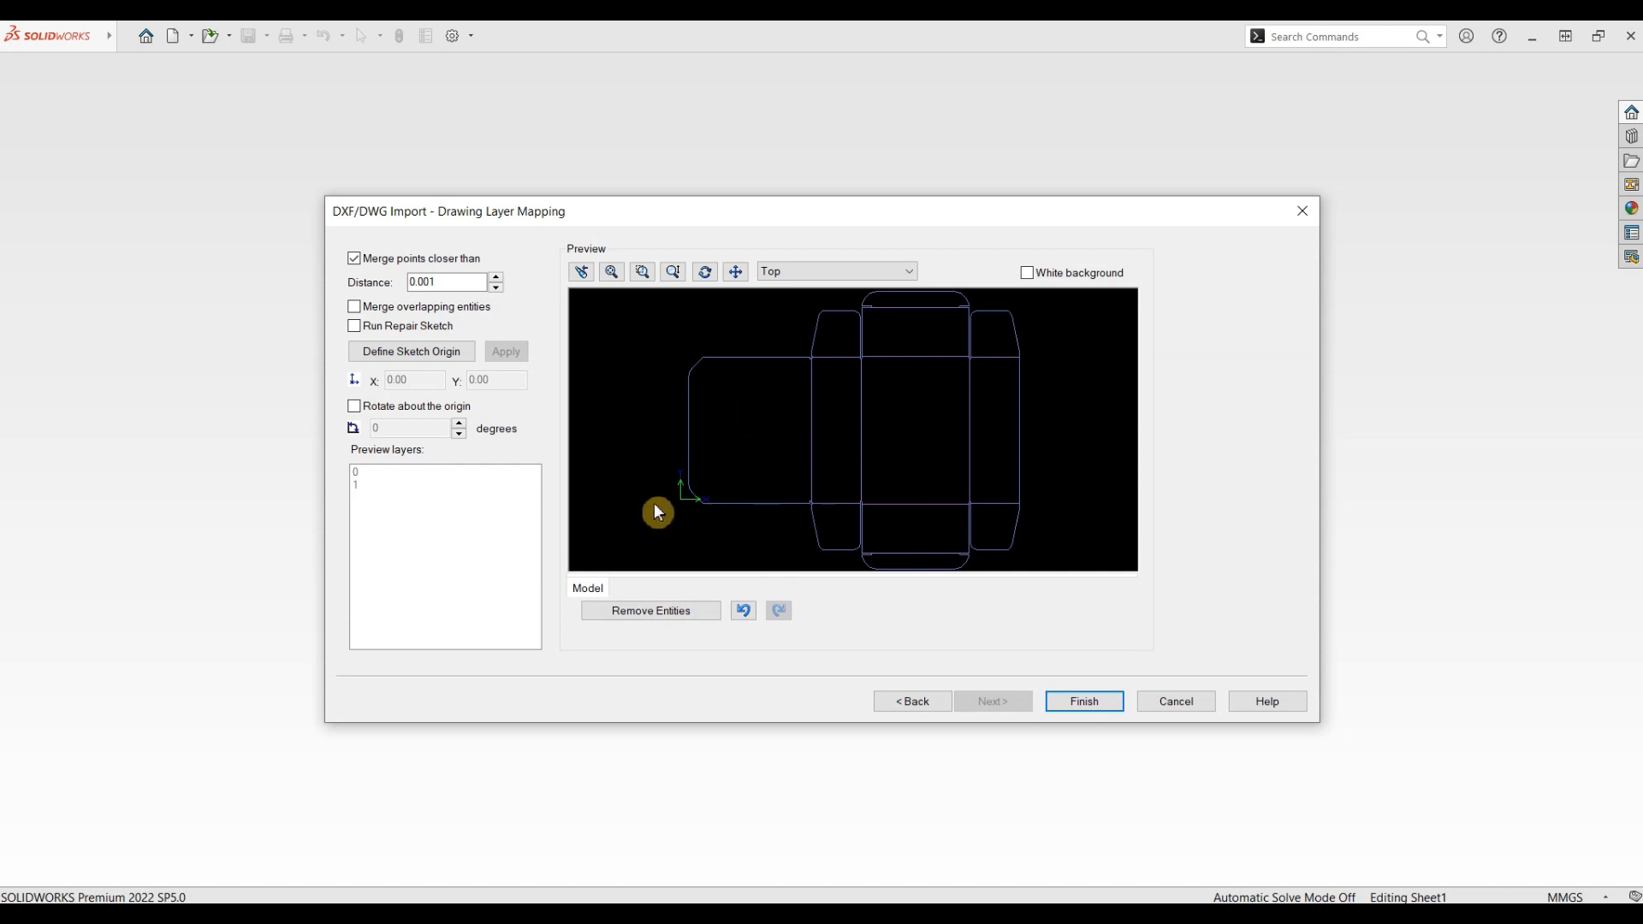
pyautogui.click(1081, 704)
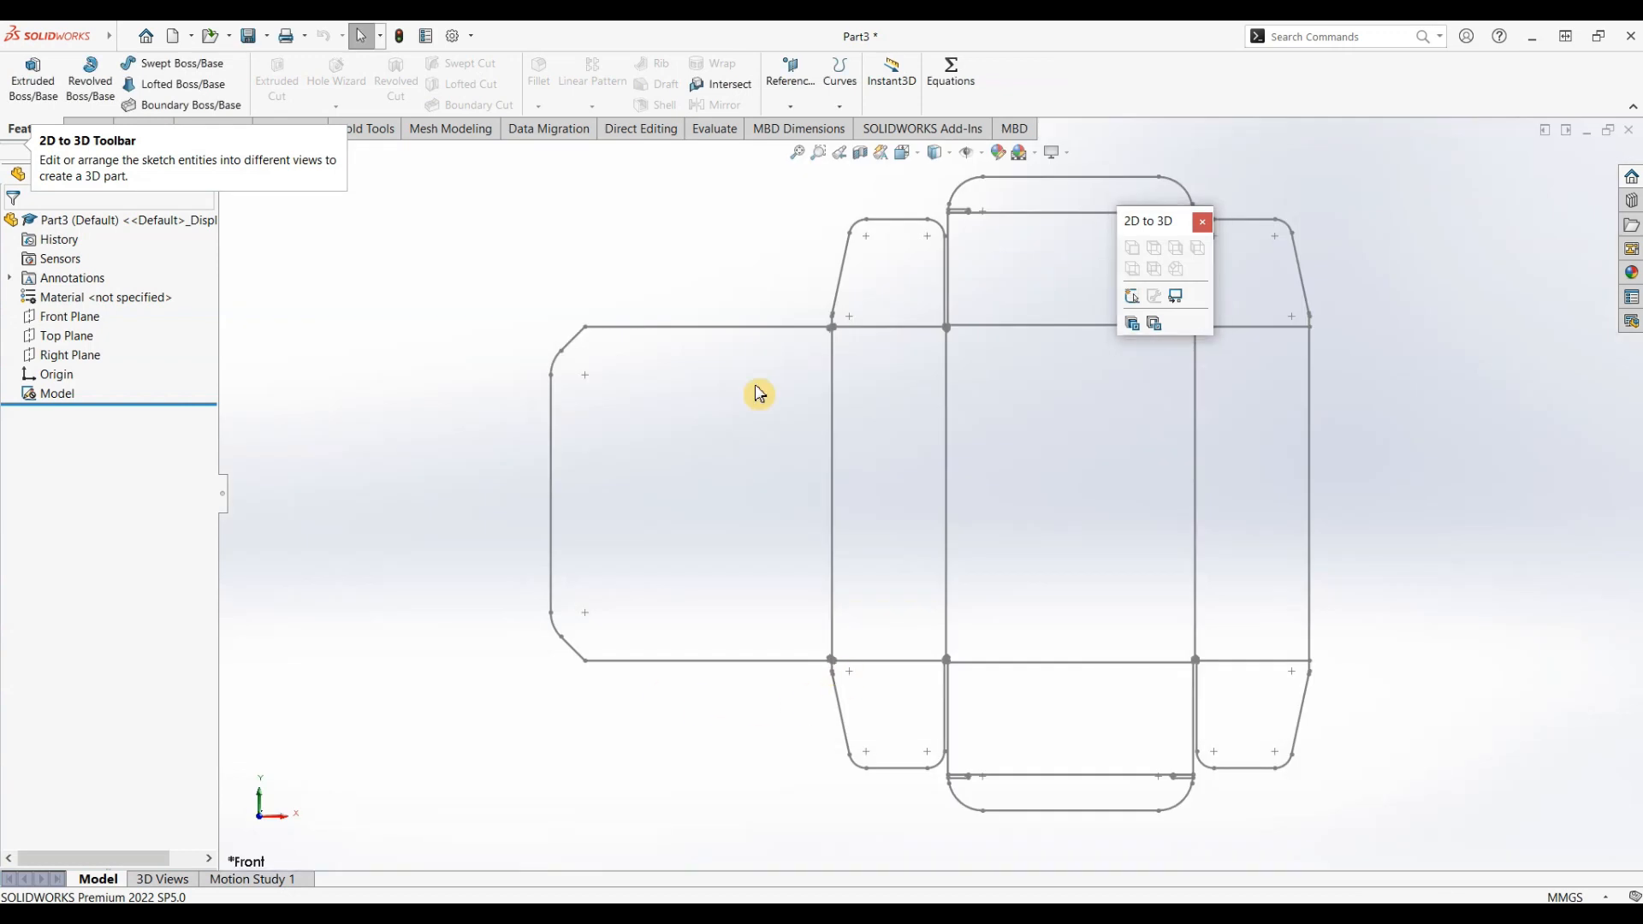
pyautogui.click(1203, 221)
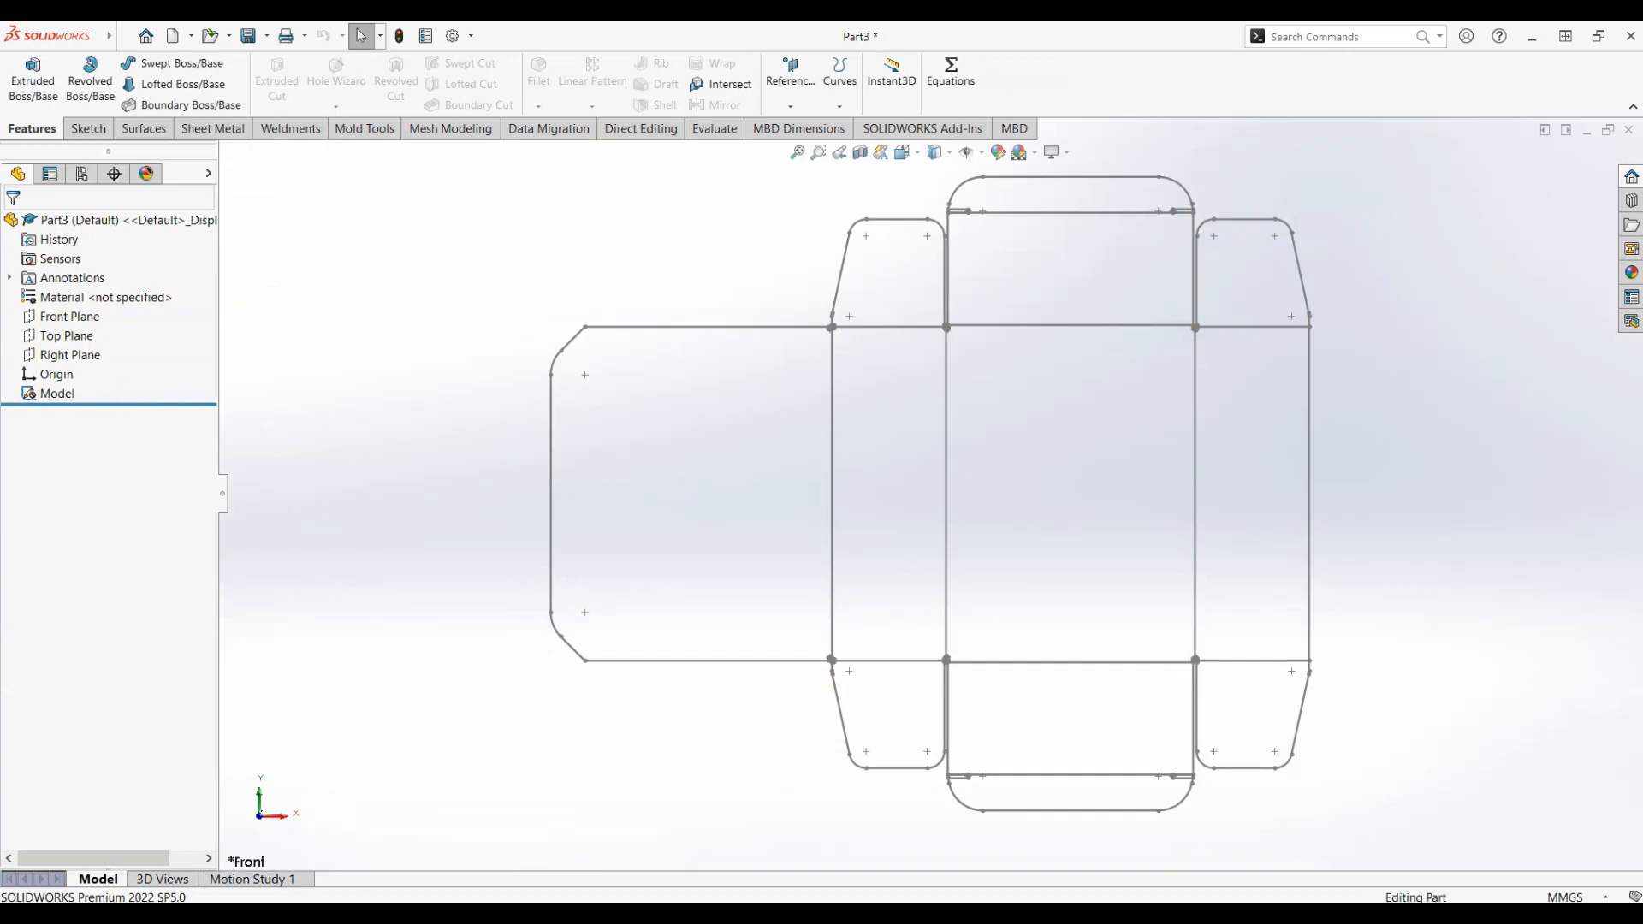
# Try to move the upper edge of the left panel in the imported reference sketch.
pyautogui.click(58, 401)
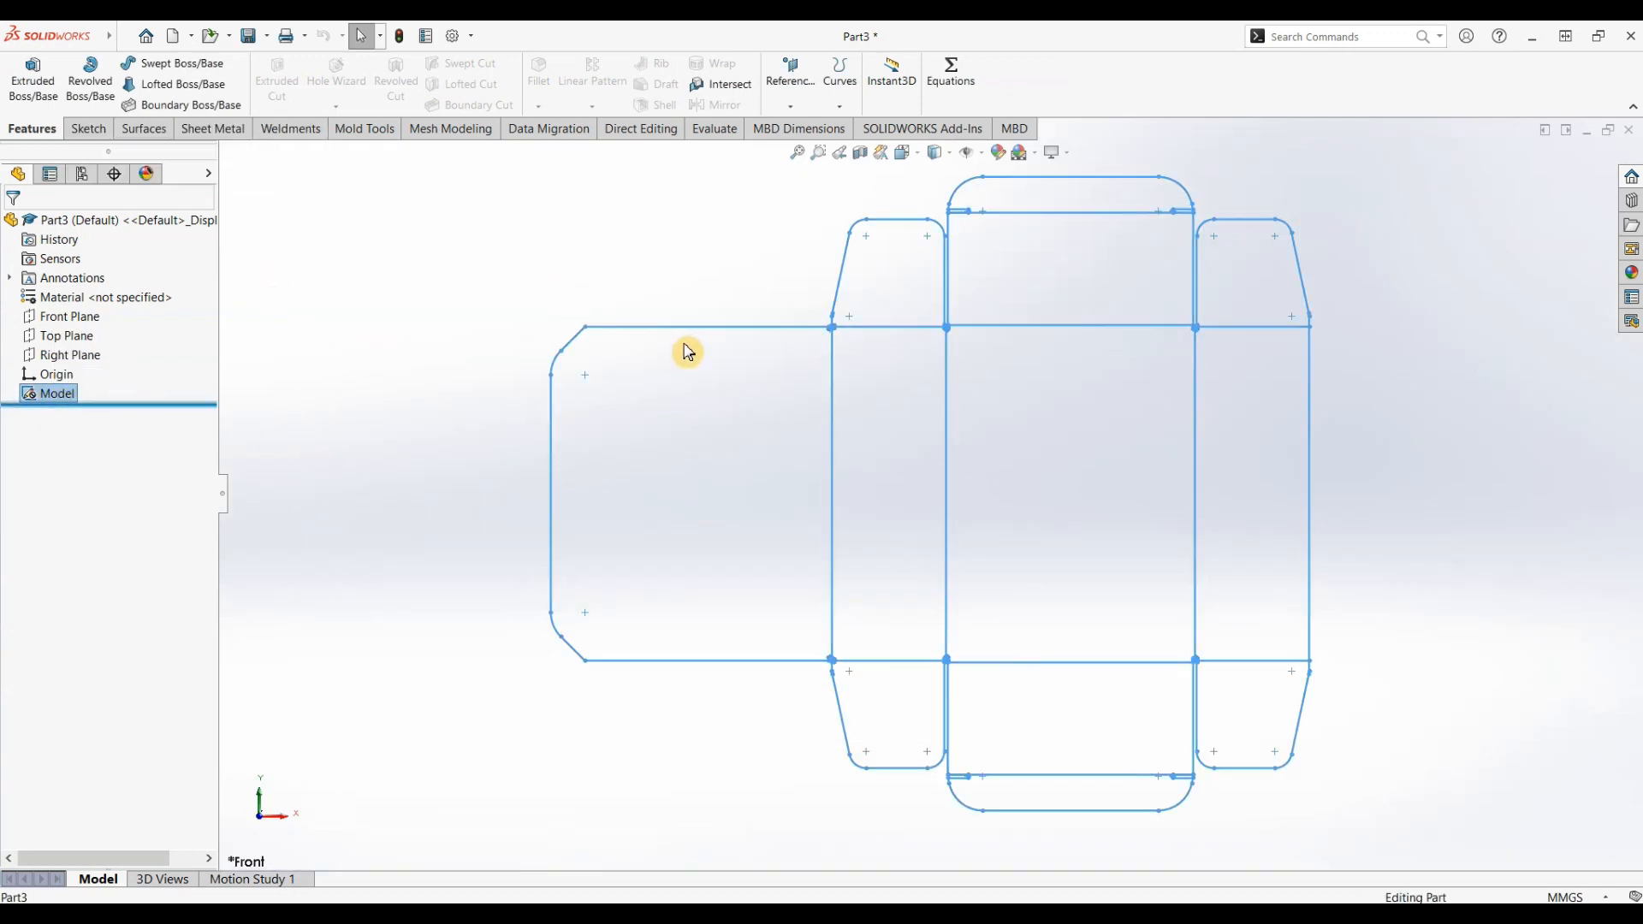
pyautogui.click(686, 344)
pyautogui.moveTo(684, 328); pyautogui.dragTo(683, 371)
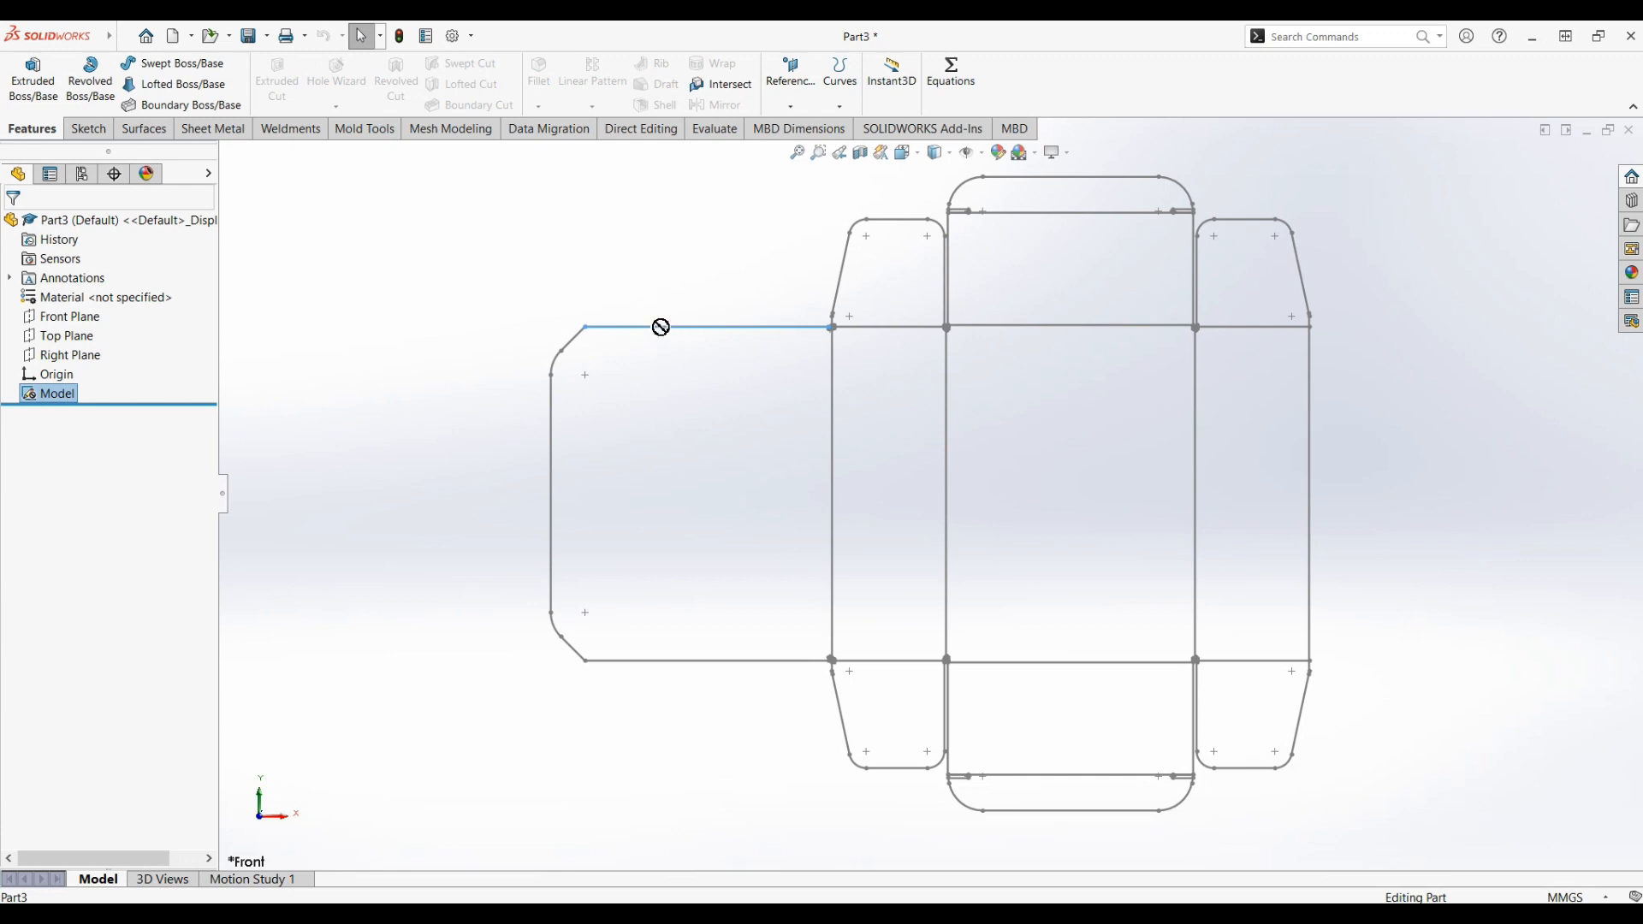
pyautogui.moveTo(661, 327); pyautogui.dragTo(655, 303)
pyautogui.click(250, 394)
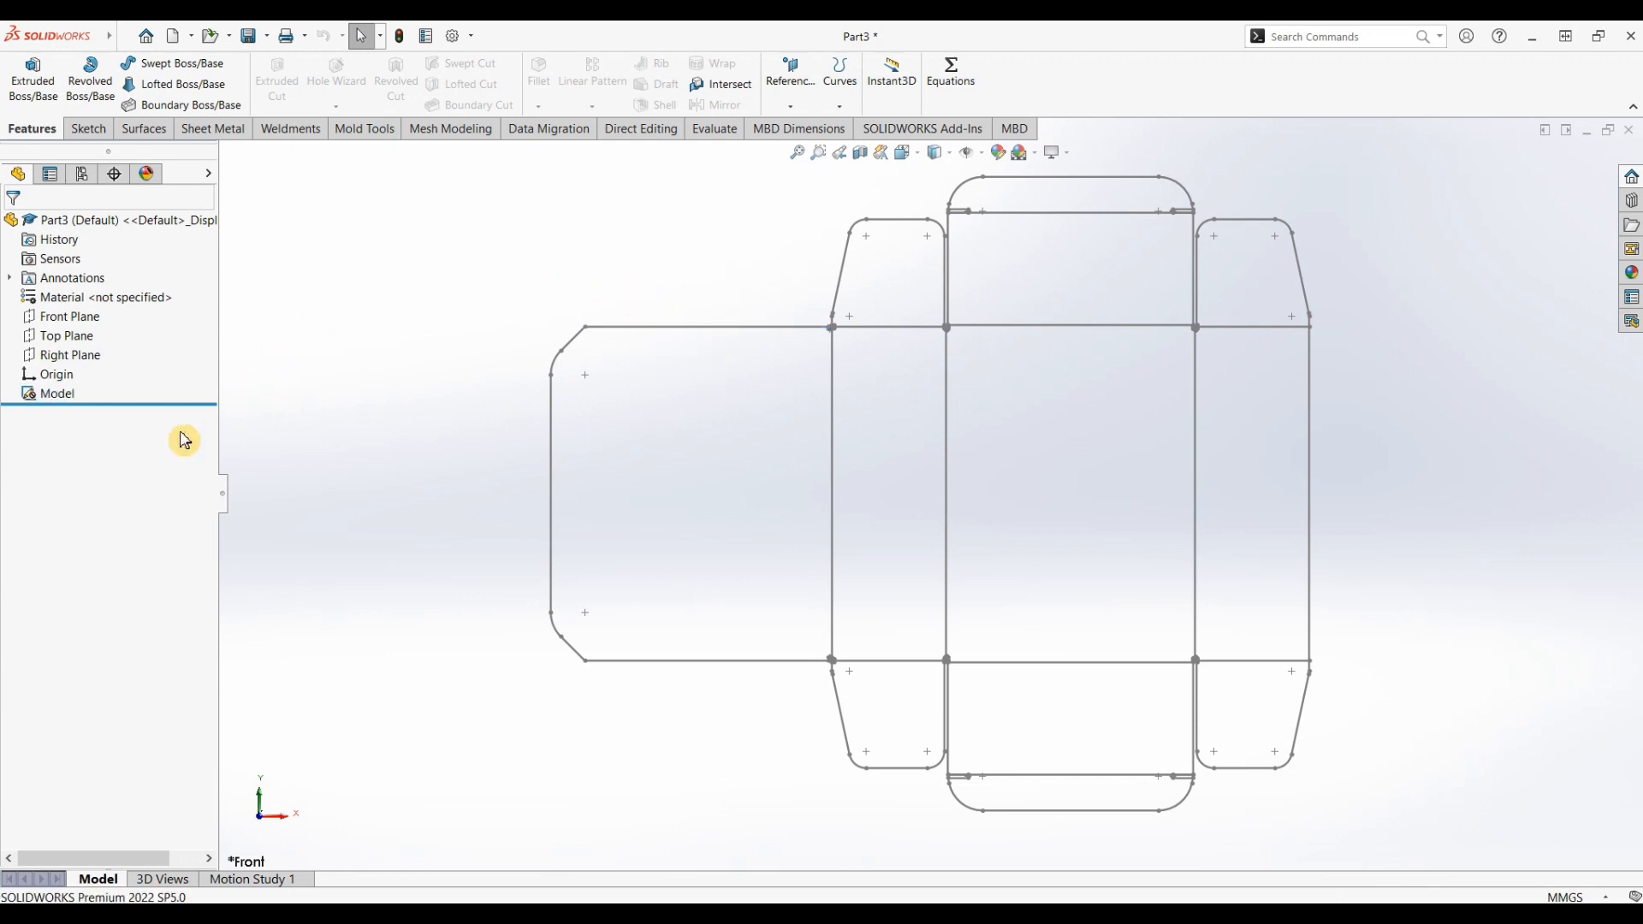
# Convert the imported Model reference sketch to an edit sketch and open it for editing.
pyautogui.rightClick(56, 398)
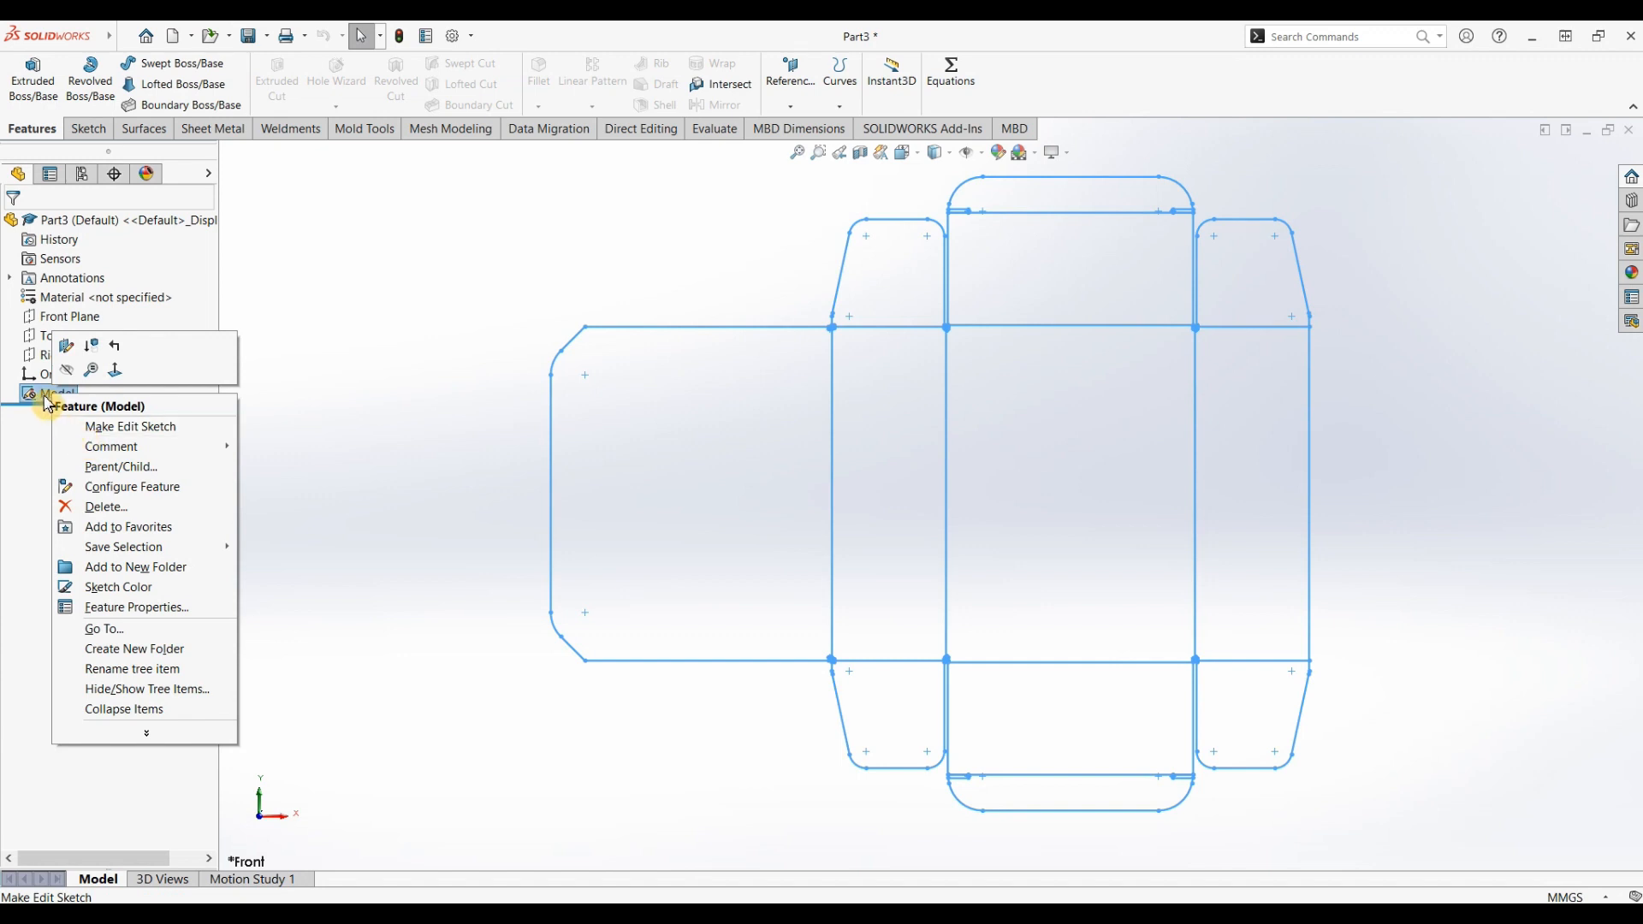
pyautogui.click(110, 435)
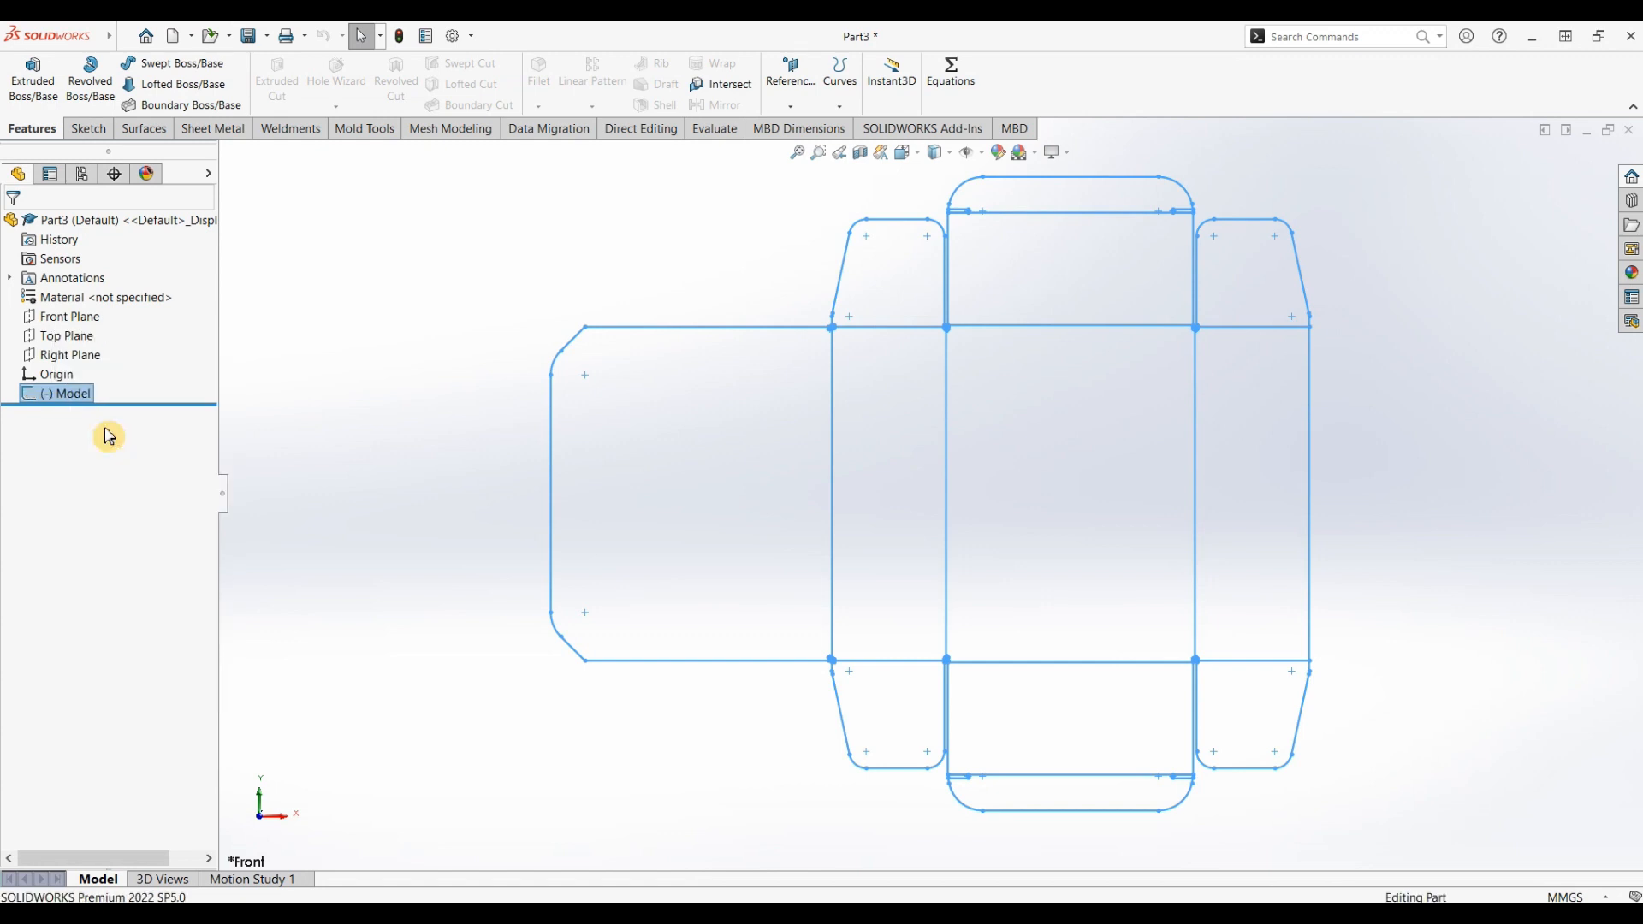
pyautogui.click(391, 402)
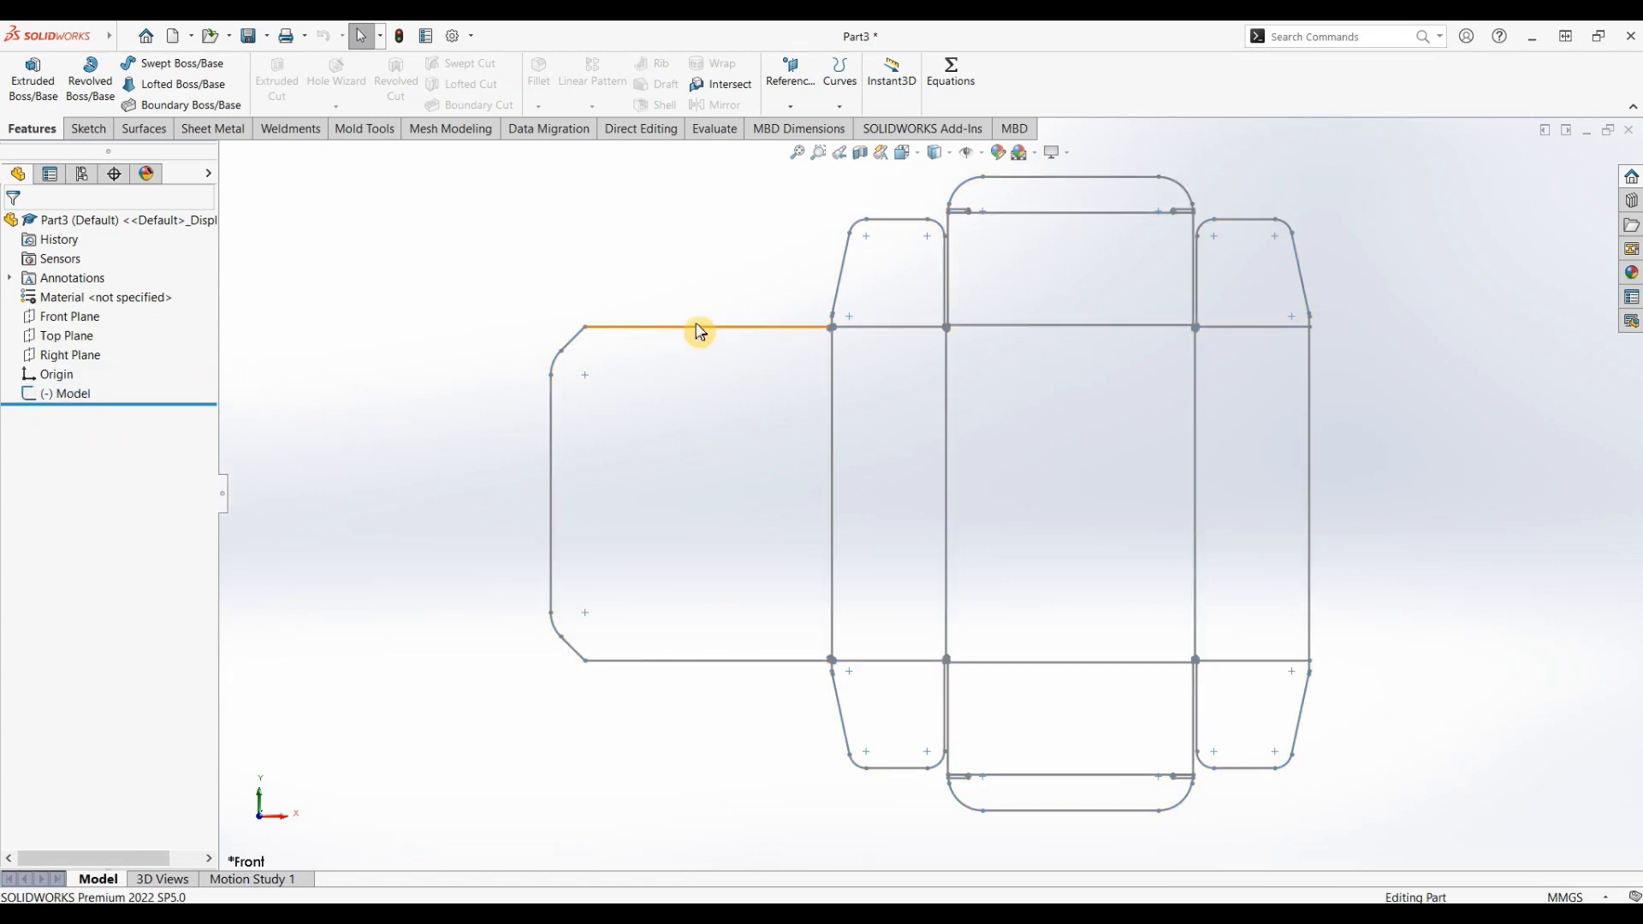
pyautogui.rightClick(82, 398)
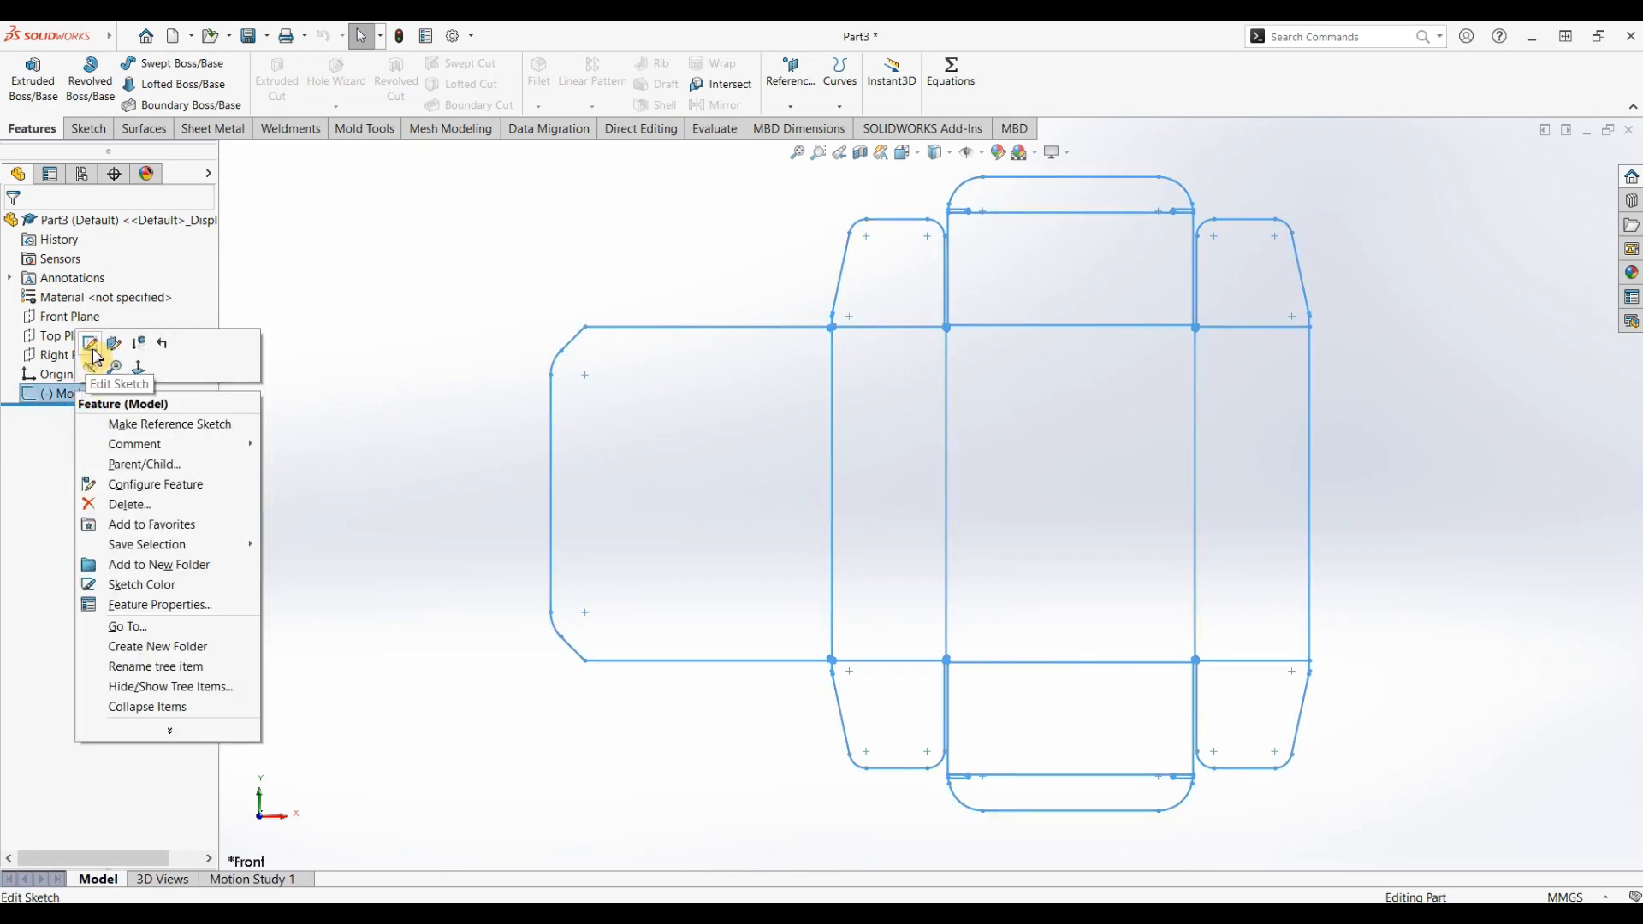
pyautogui.click(393, 364)
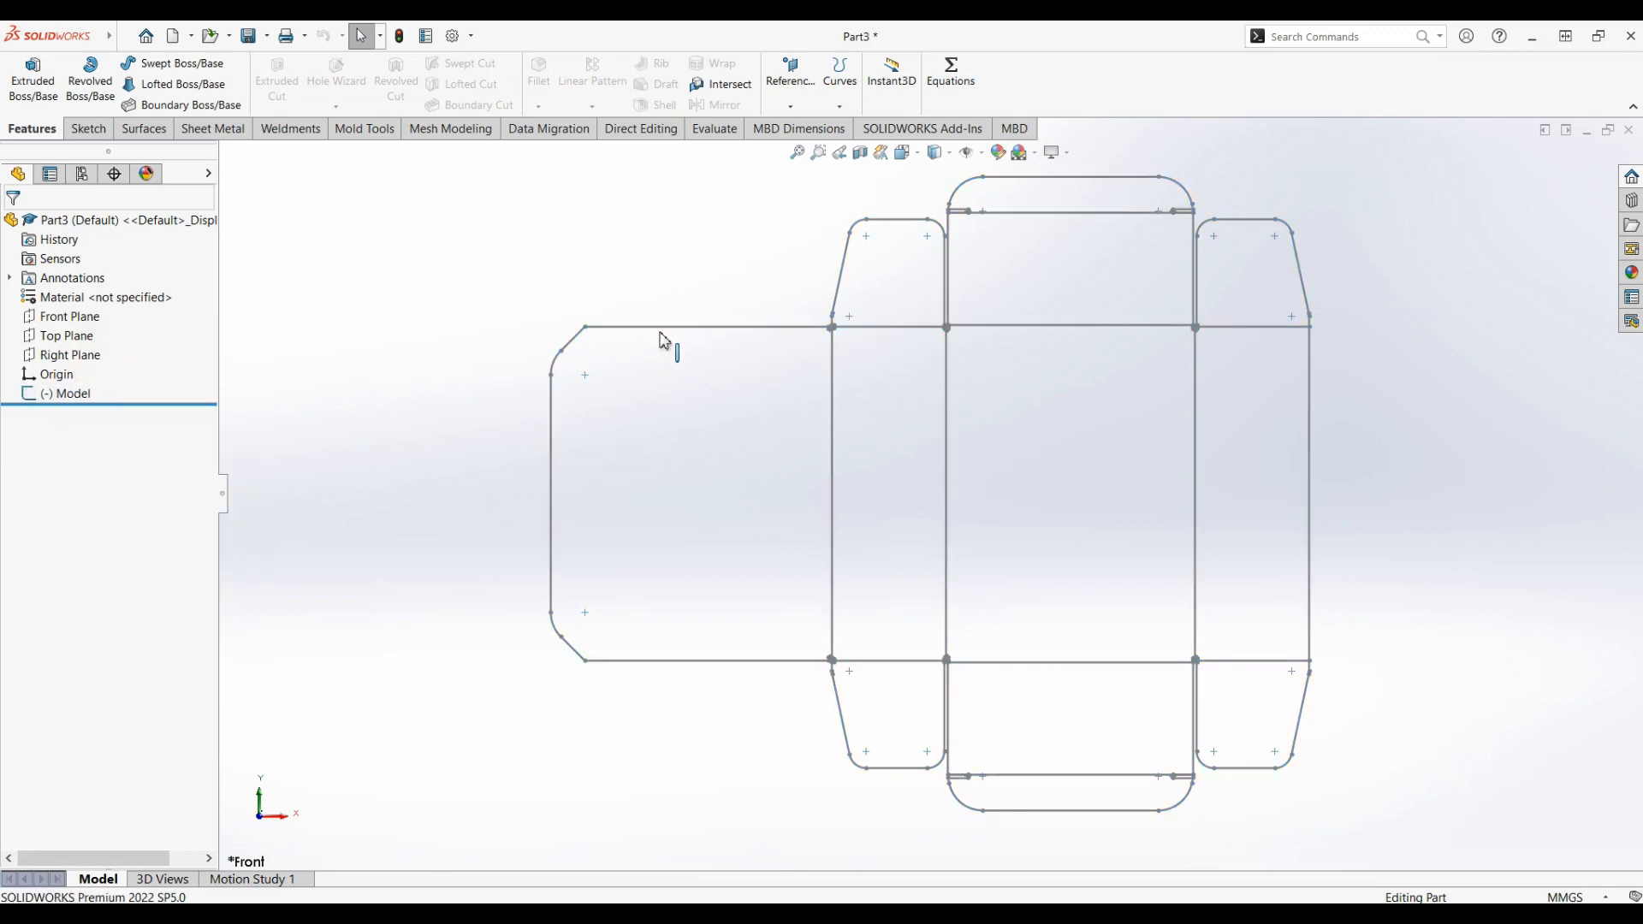
pyautogui.rightClick(665, 329)
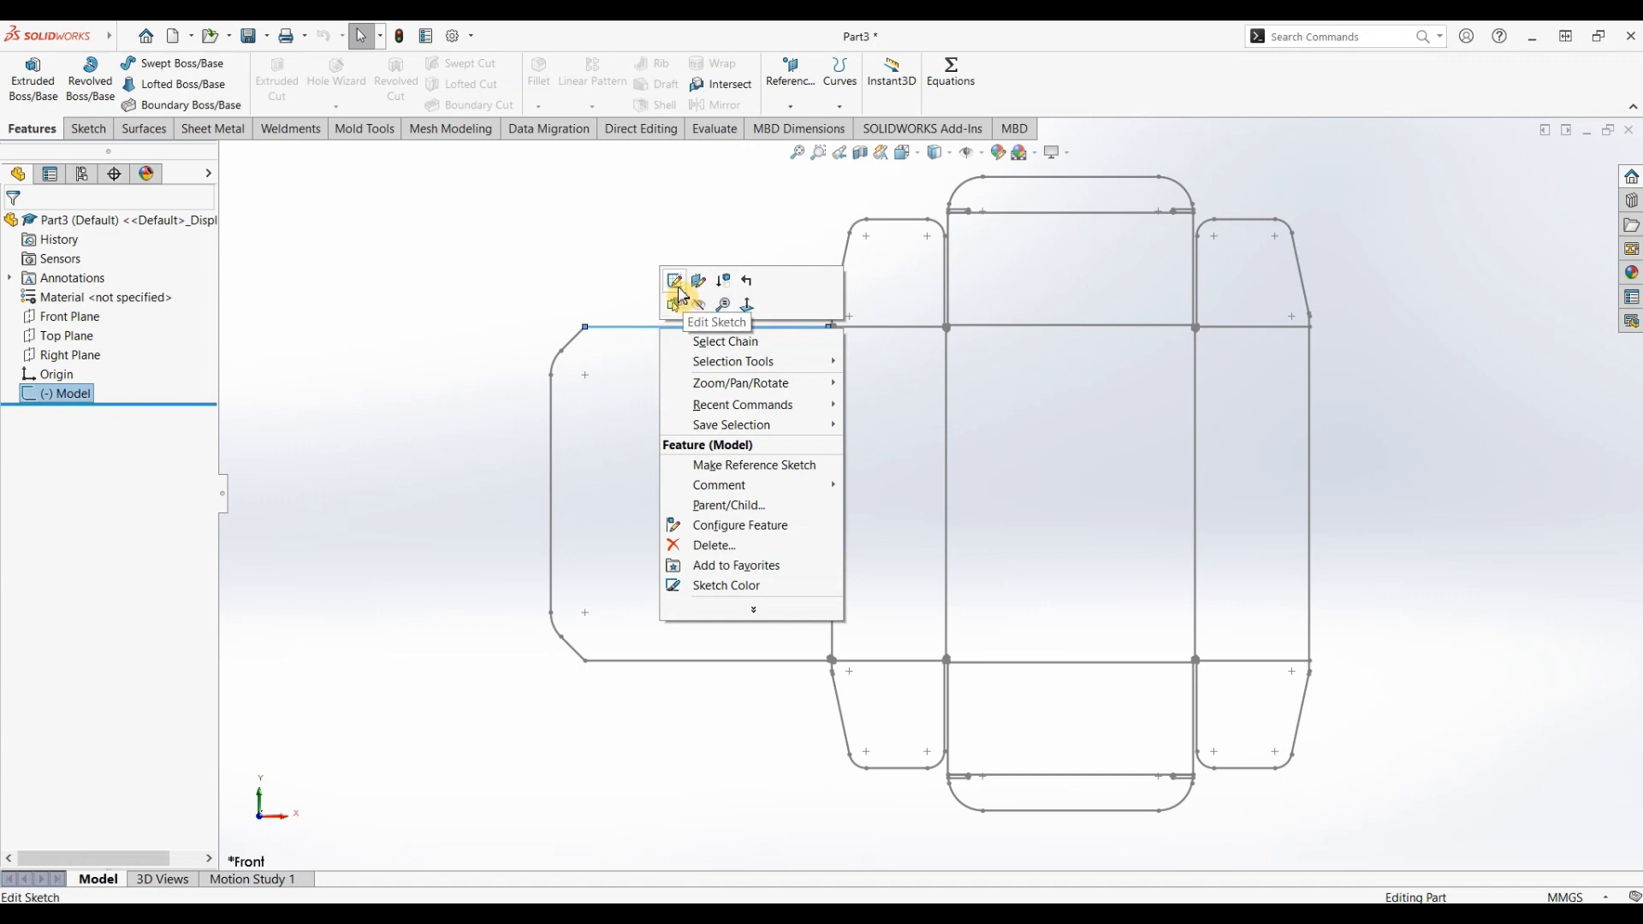
pyautogui.click(681, 289)
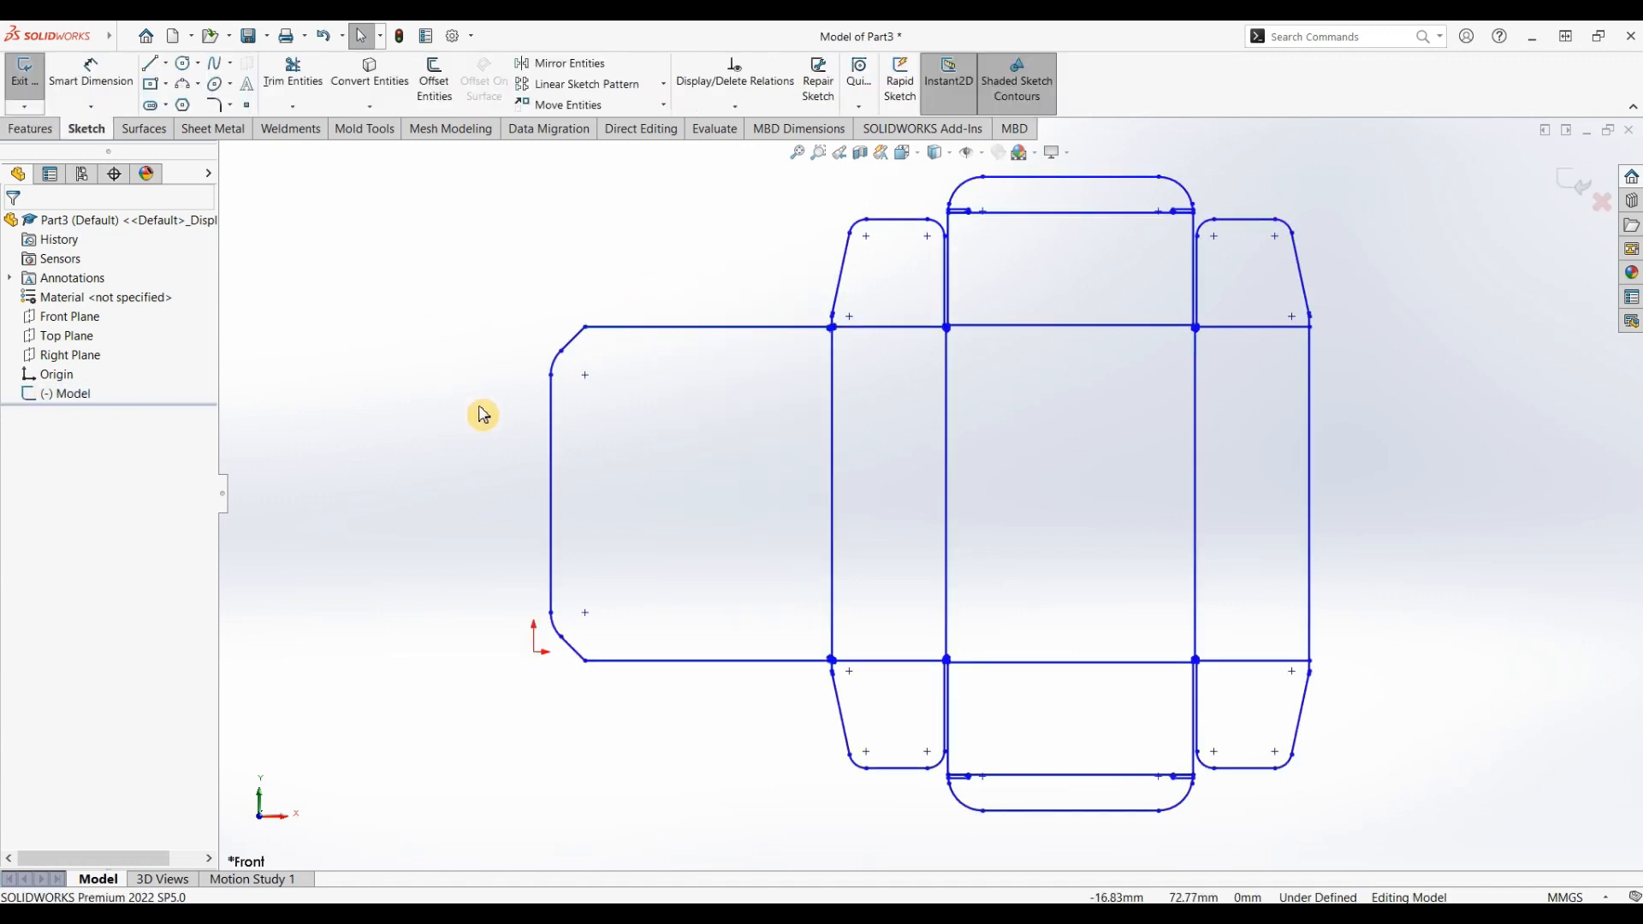
# Delete the glue flap outline at the left panel's outer end, including its vertical edge, corner arcs and angled lines.
pyautogui.press('f')
pyautogui.scroll(-2, 1155, 429)
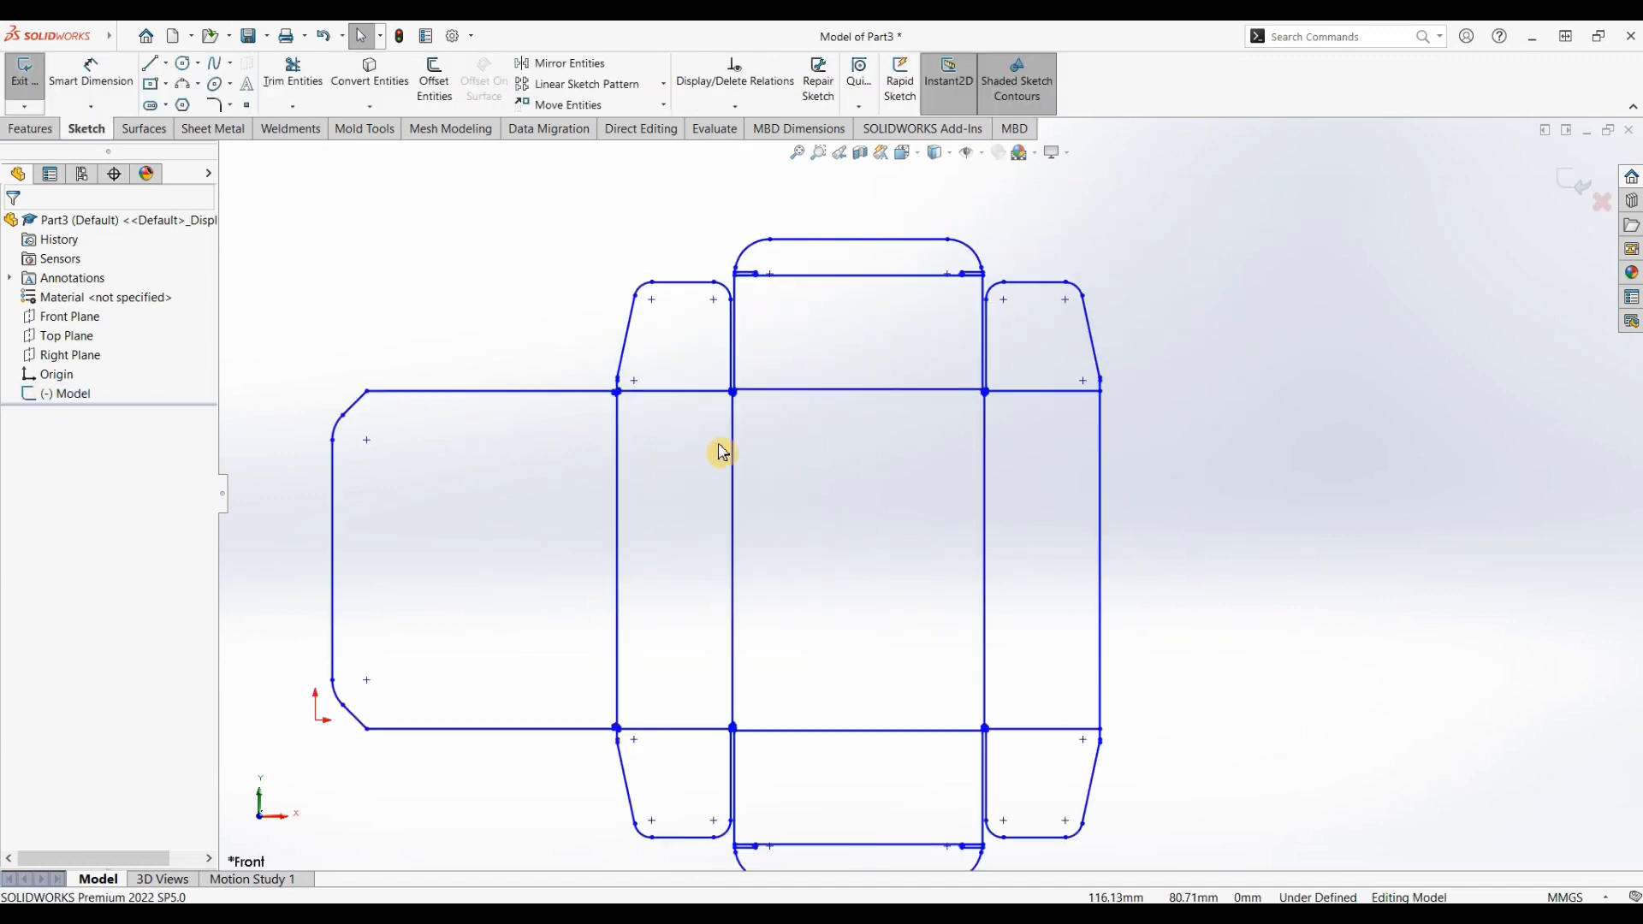
pyautogui.scroll(1, 722, 451)
pyautogui.scroll(-1, 705, 513)
pyautogui.press('z')
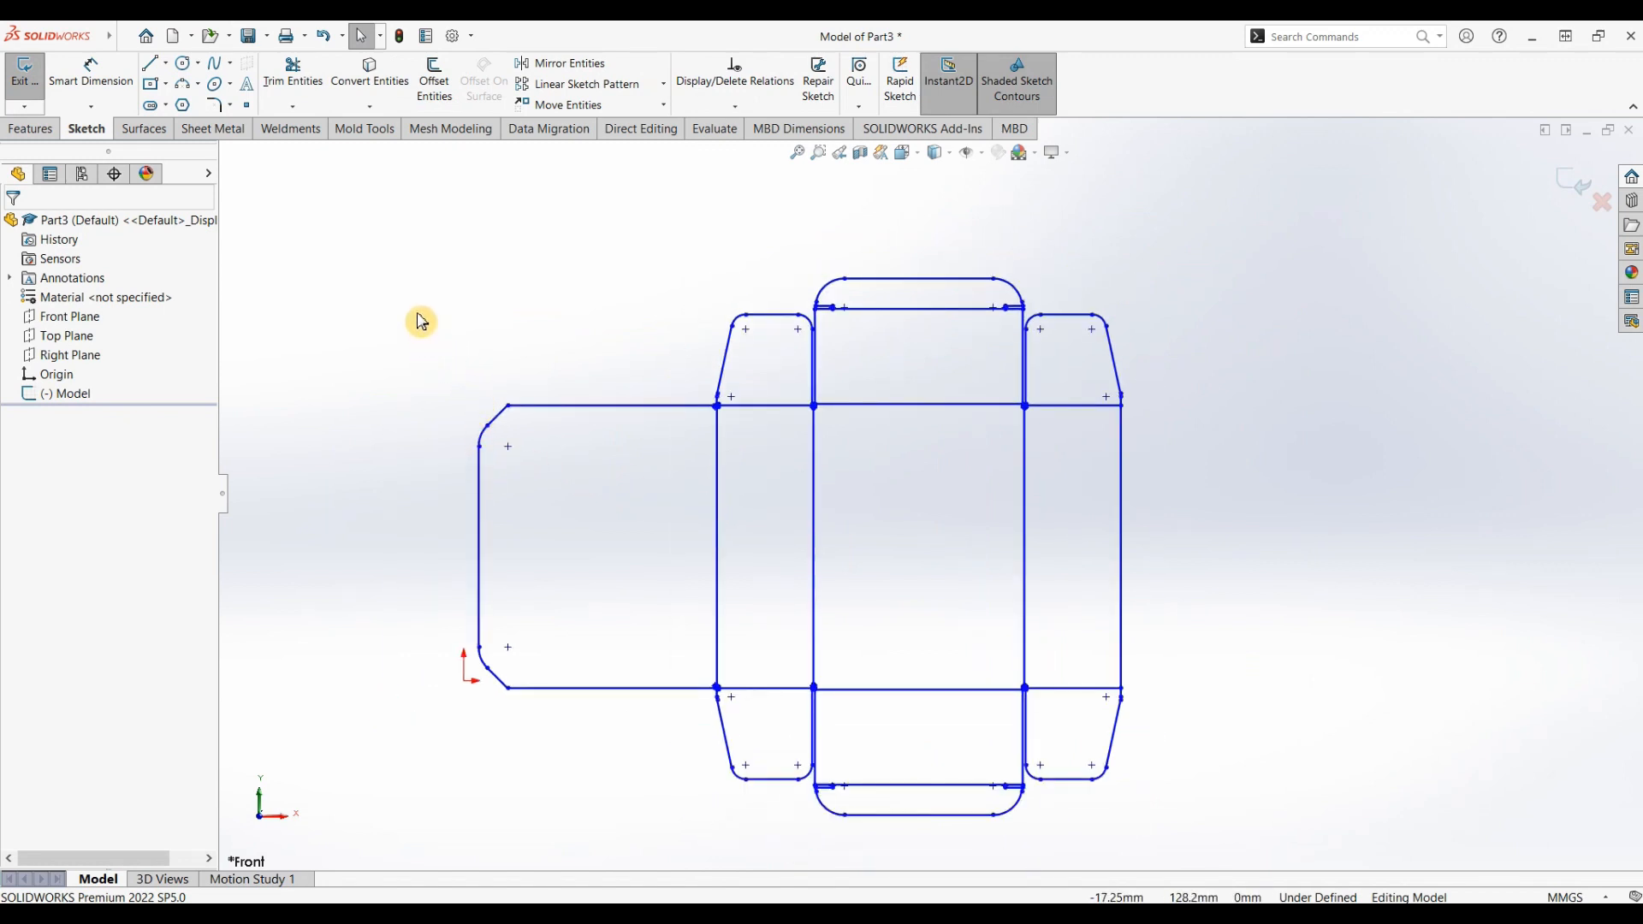
pyautogui.moveTo(399, 309); pyautogui.dragTo(692, 762)
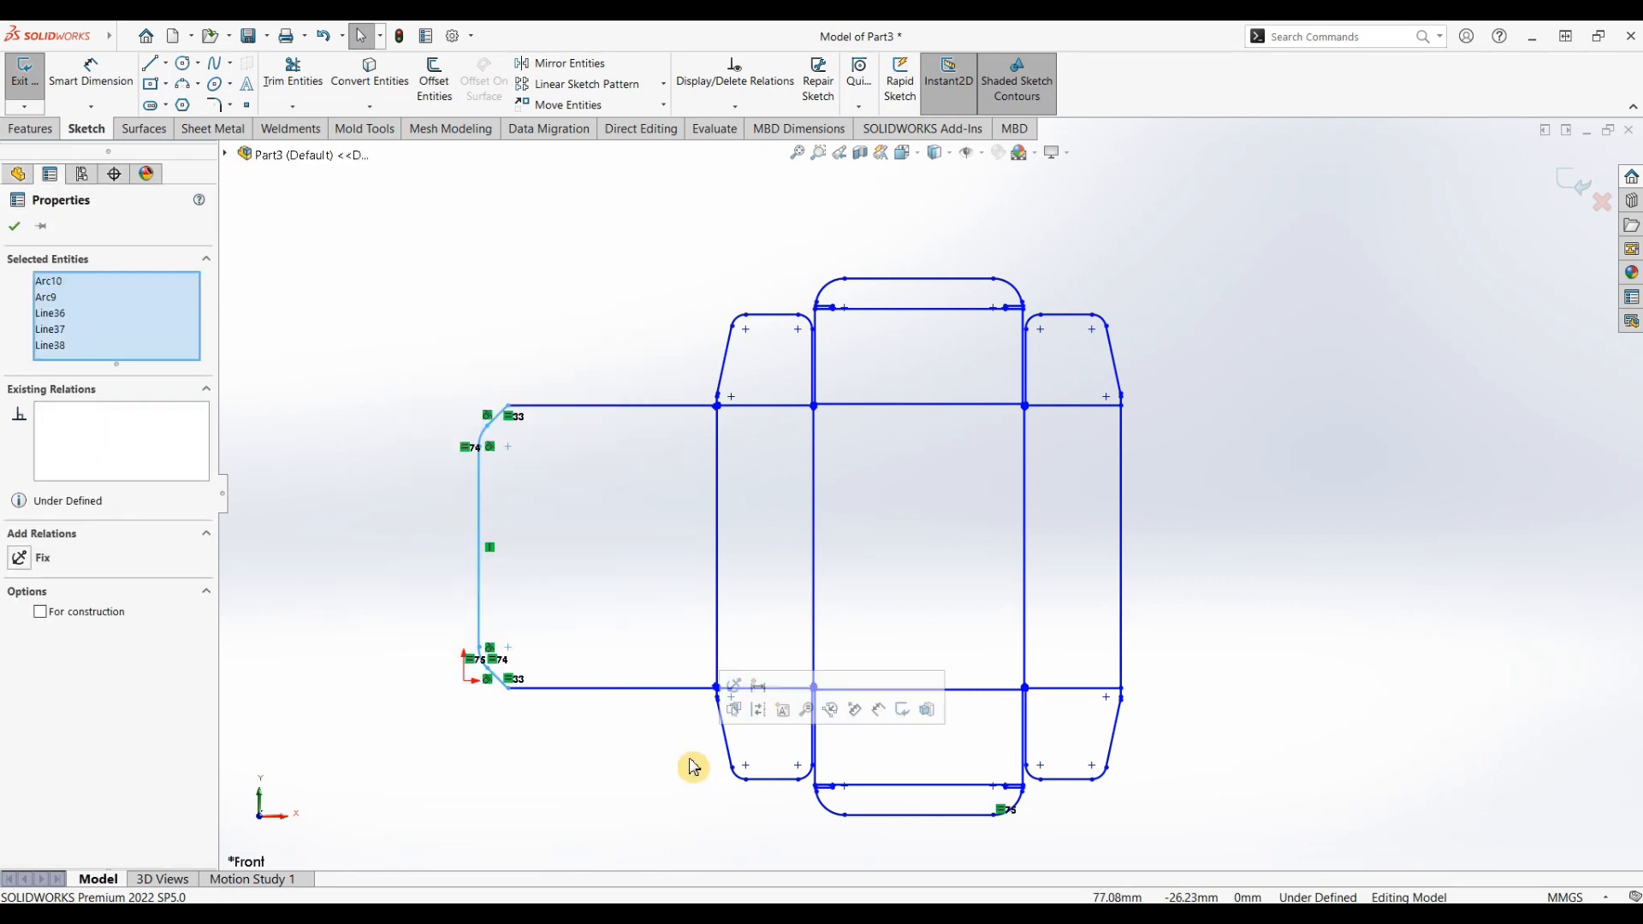
pyautogui.press('Delete')
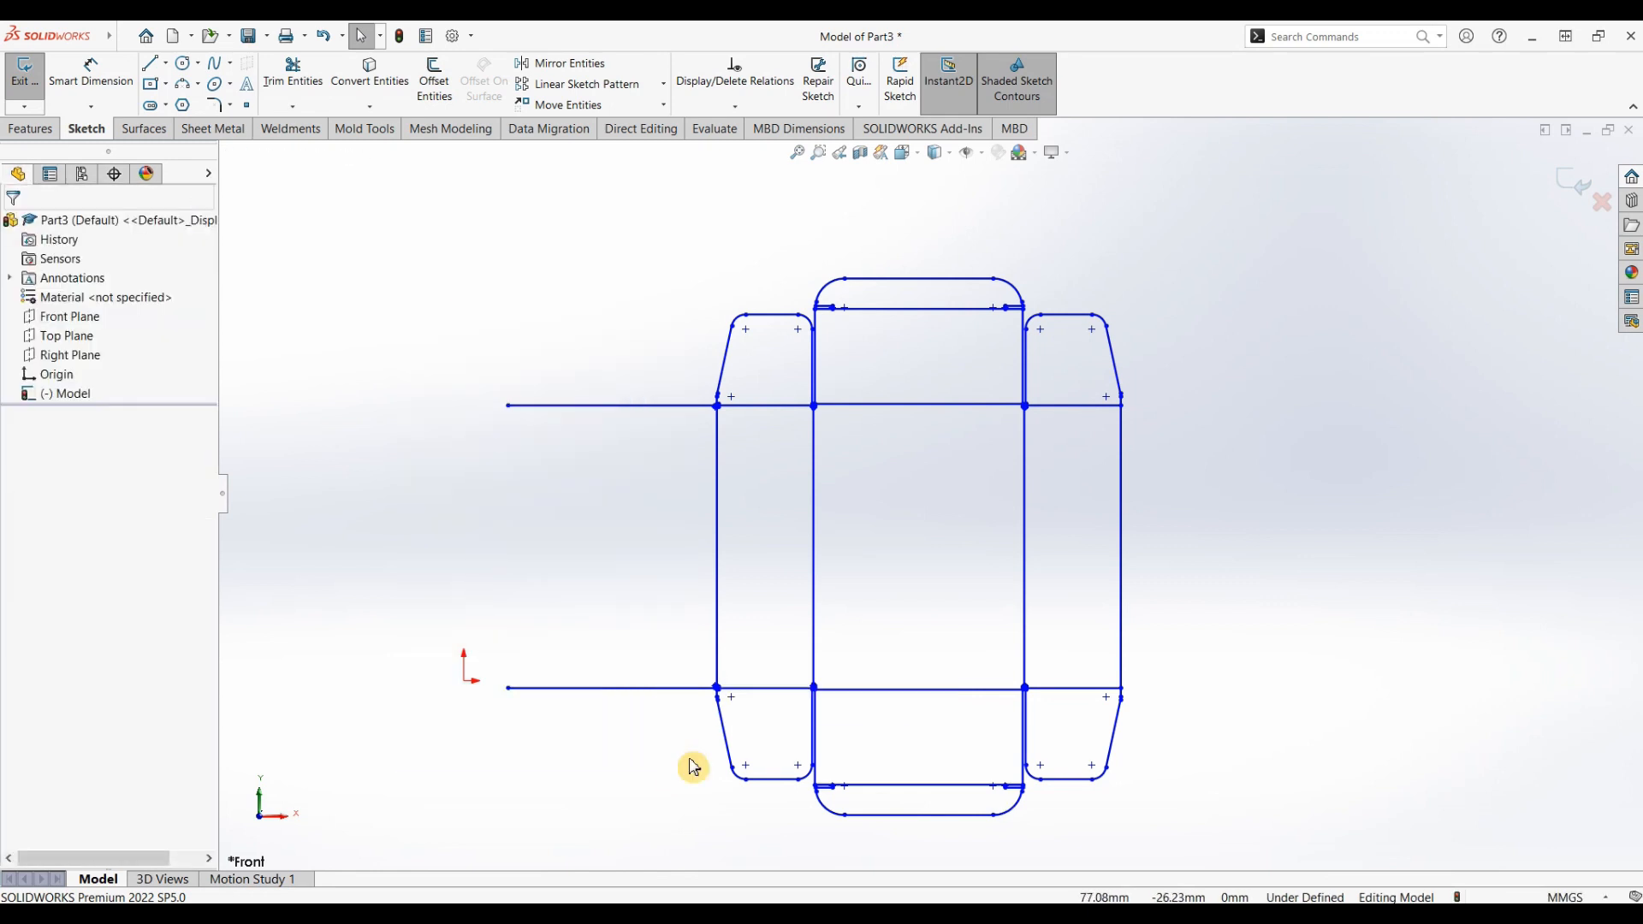
# Draw a vertical line about 98 mm long closing the left panel's open end, and exit the sketch.
pyautogui.click(151, 65)
pyautogui.click(508, 405)
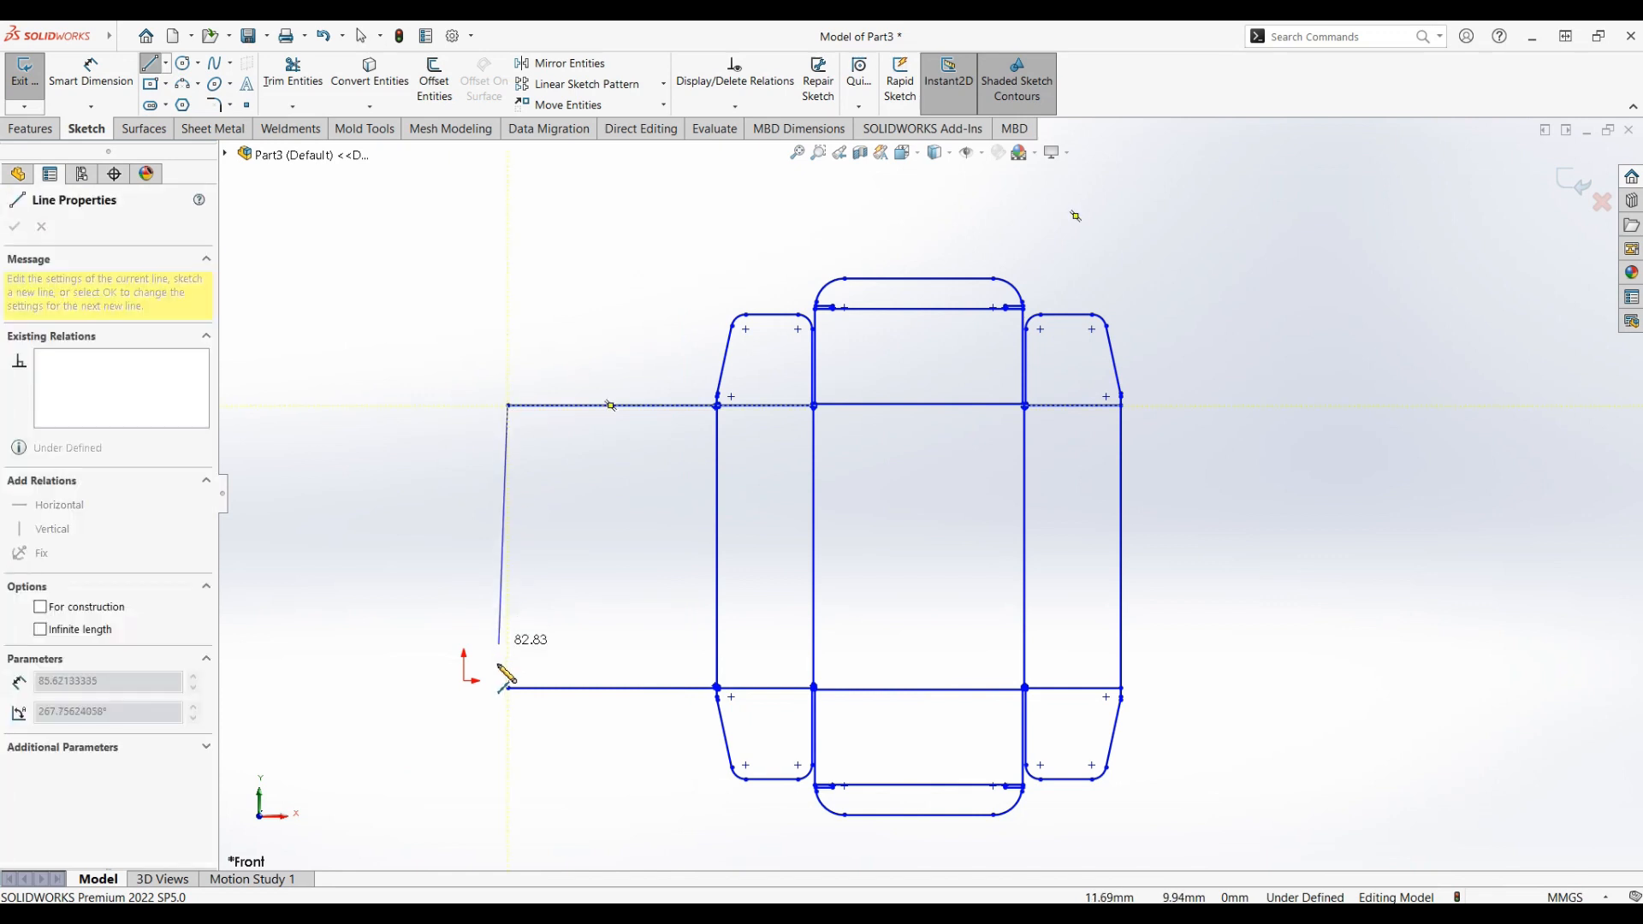
pyautogui.click(509, 688)
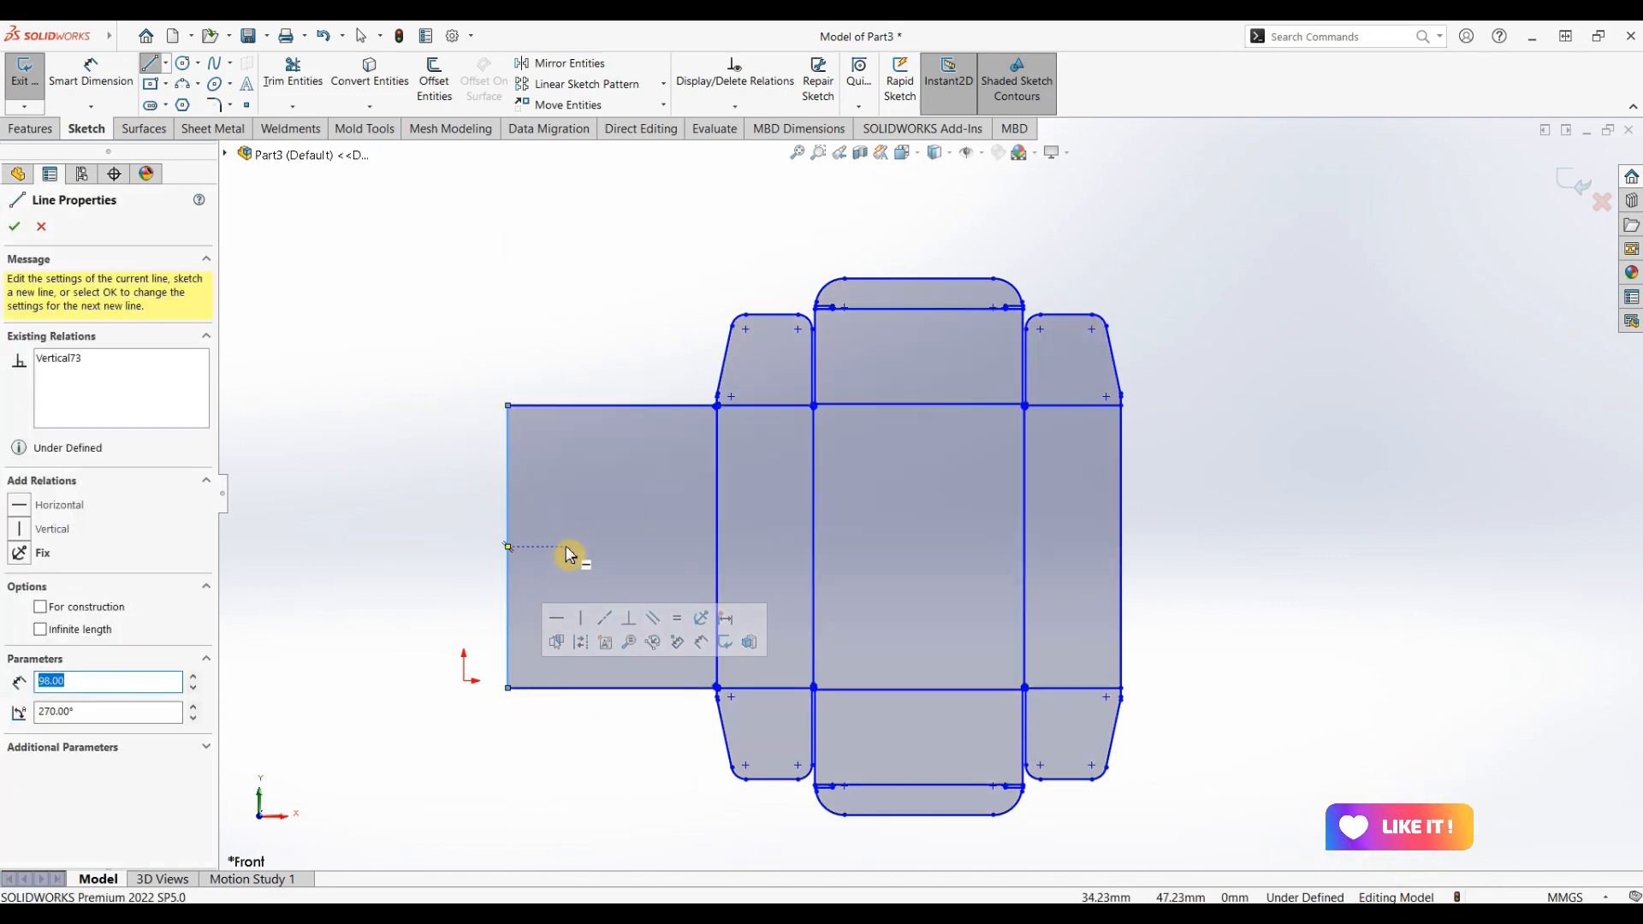
pyautogui.press('Escape')
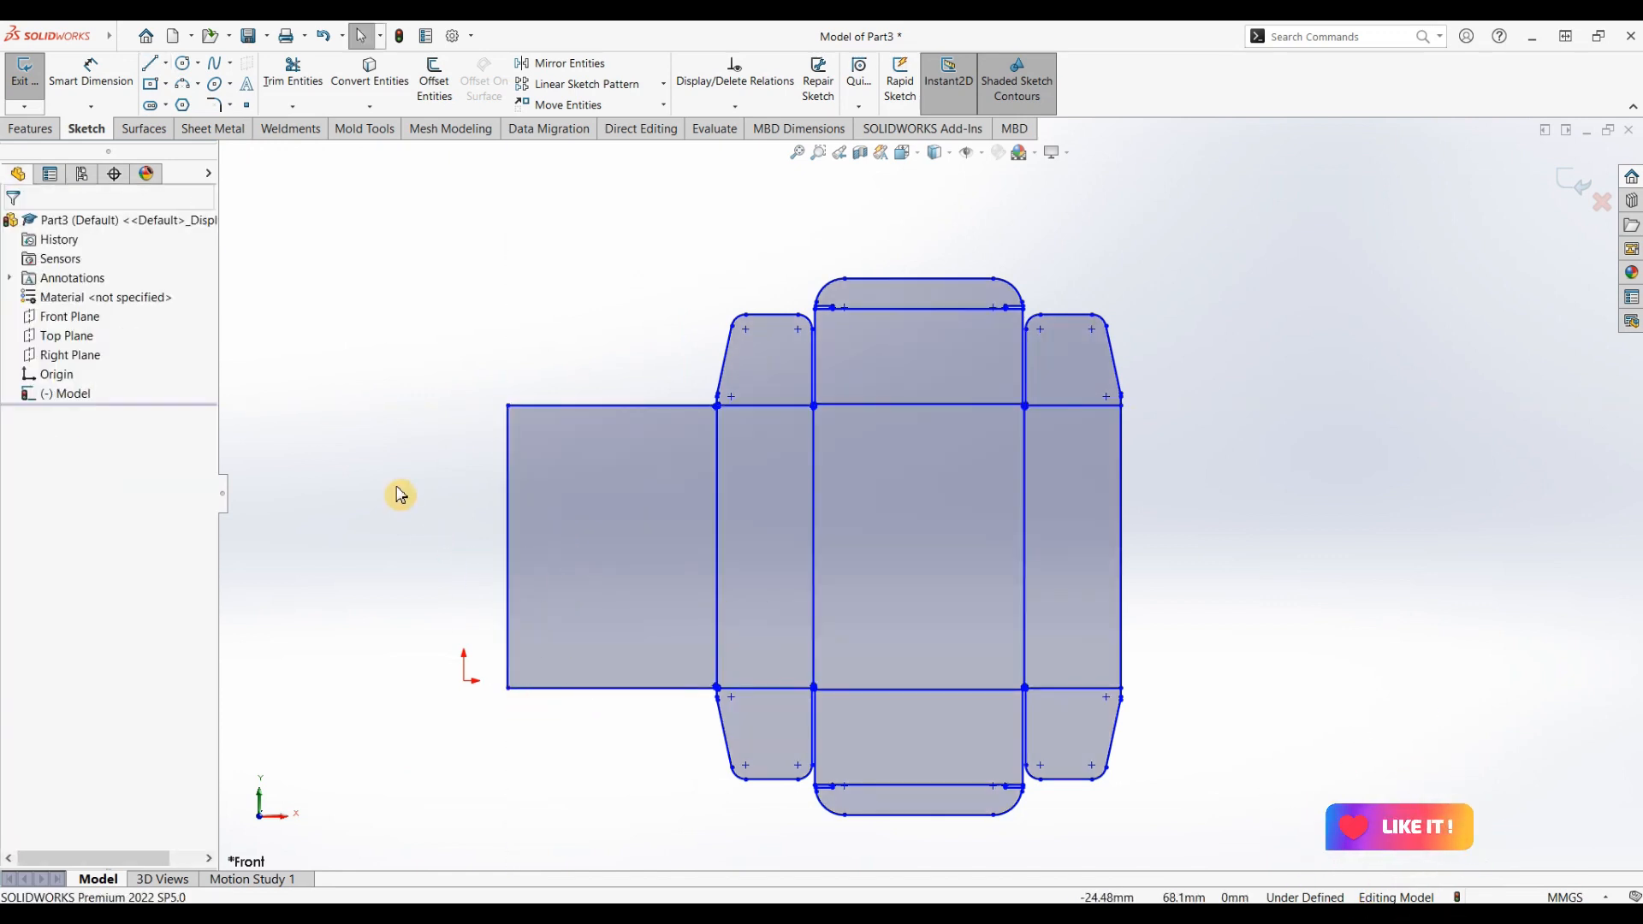
pyautogui.doubleClick(1114, 498)
pyautogui.click(621, 332)
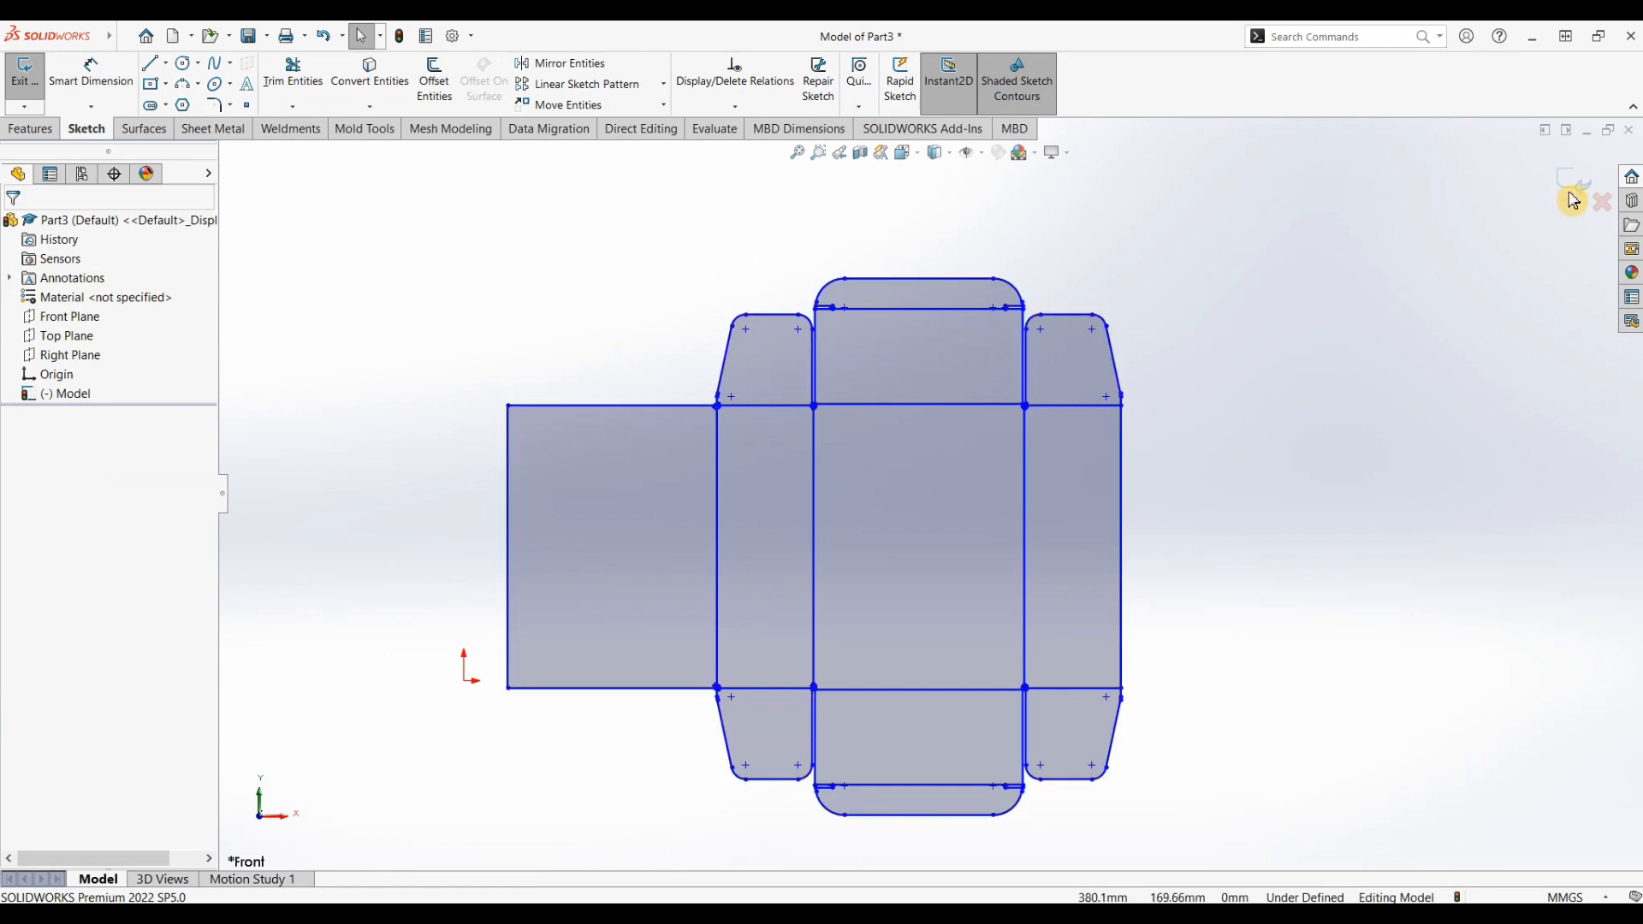
pyautogui.click(1573, 184)
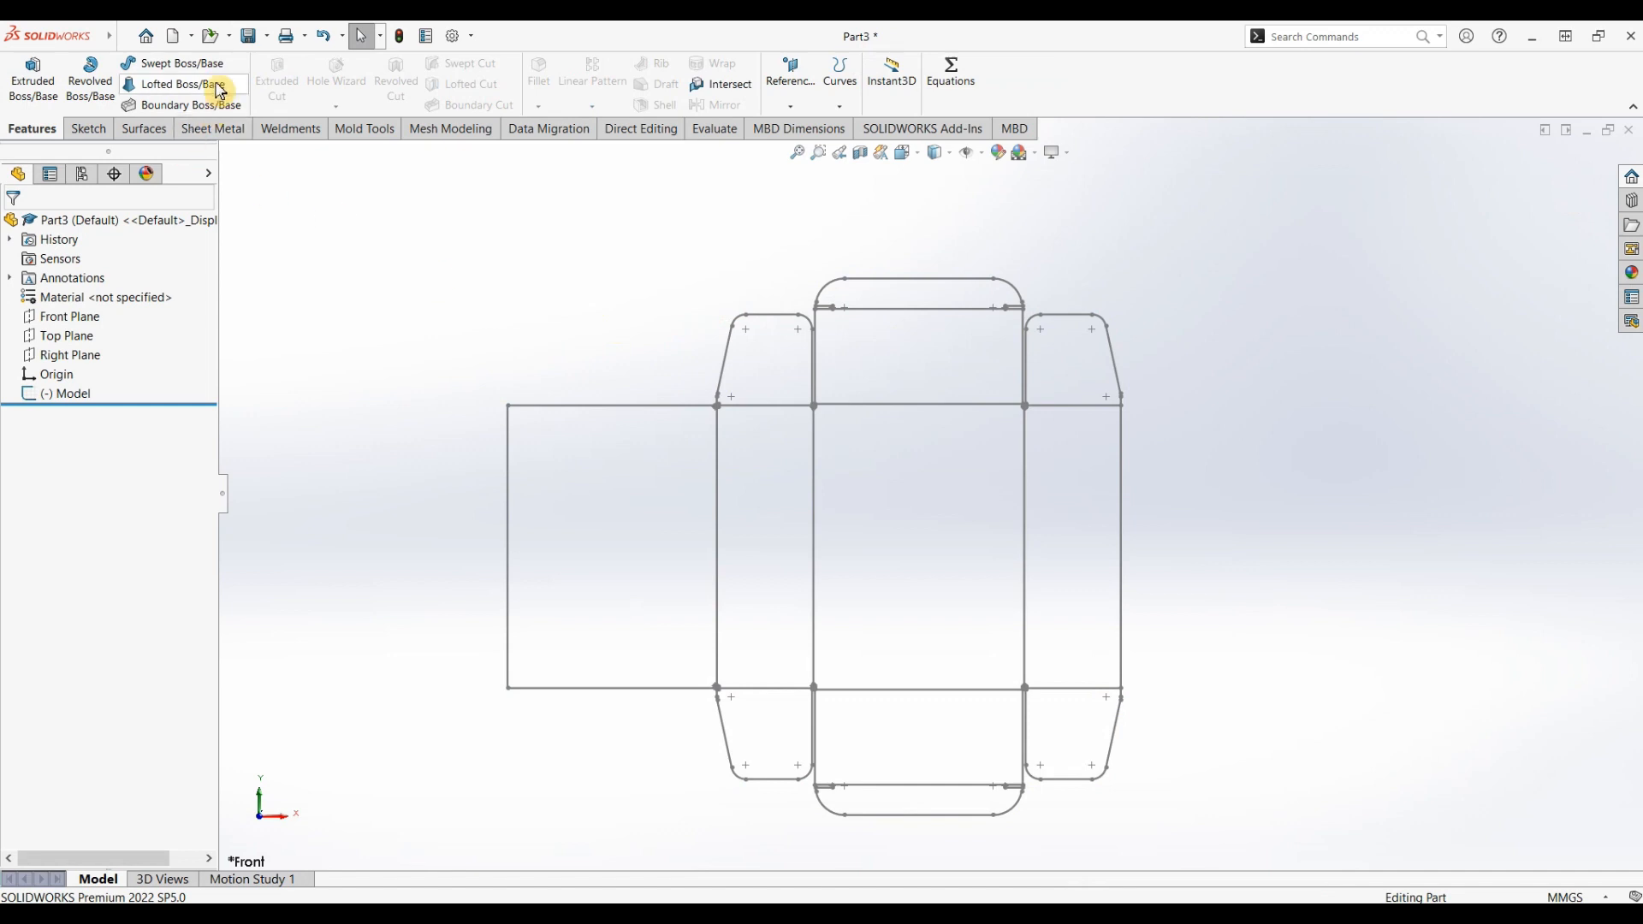
# Save the part as a Dxf (*.dxf) file named Part3 in the Camera Project folder.
pyautogui.click(275, 43)
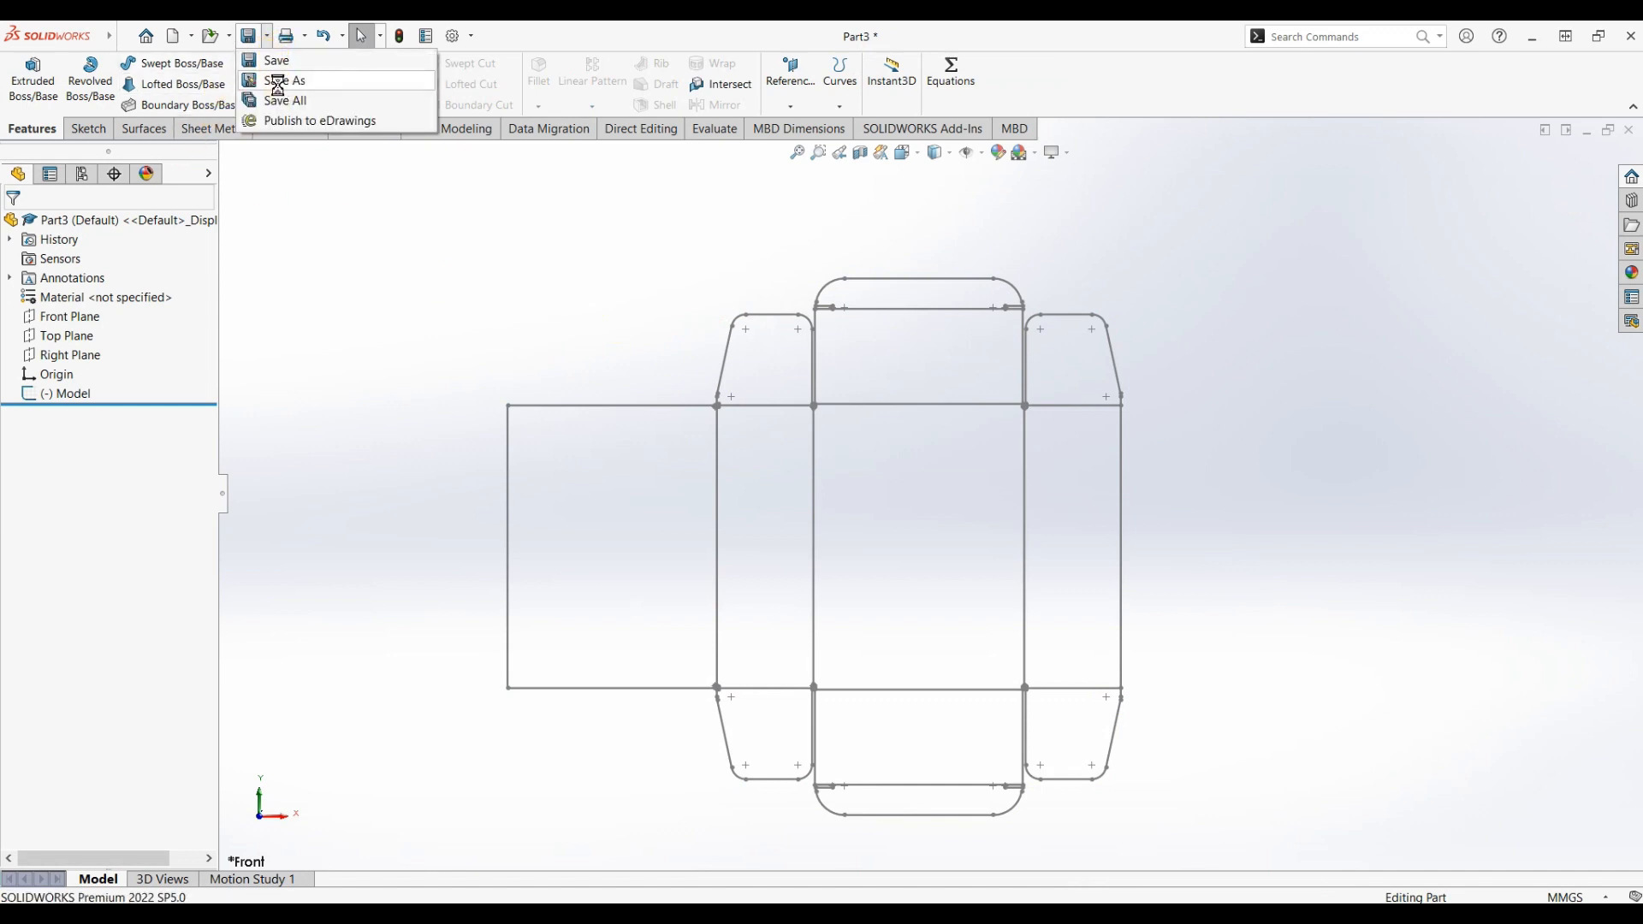
pyautogui.click(291, 84)
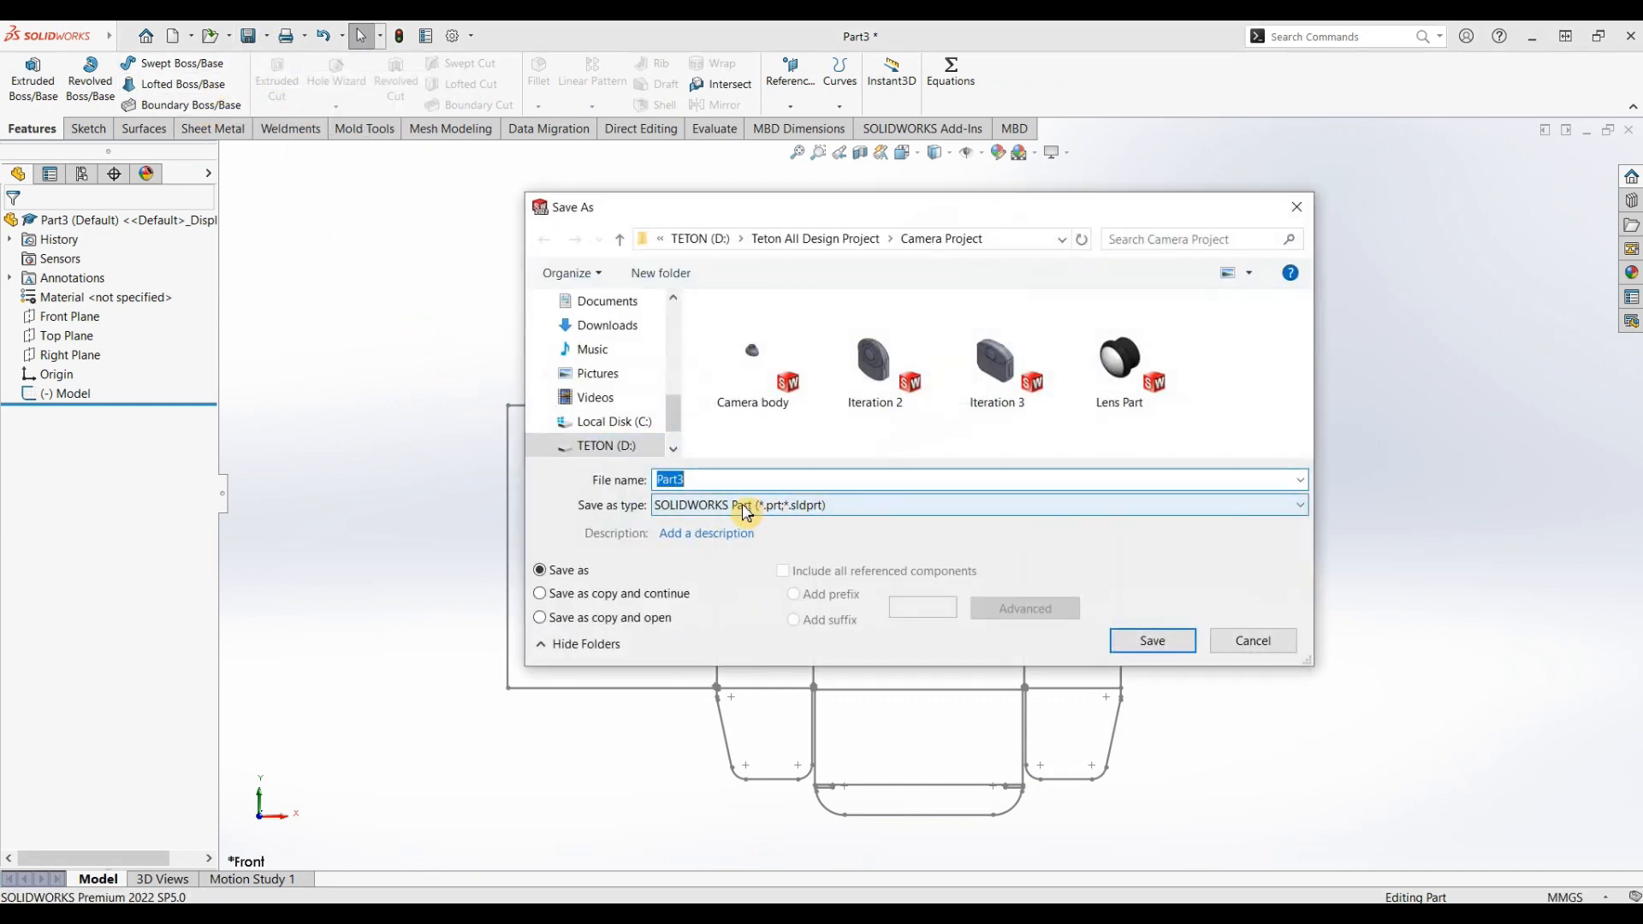
pyautogui.click(824, 507)
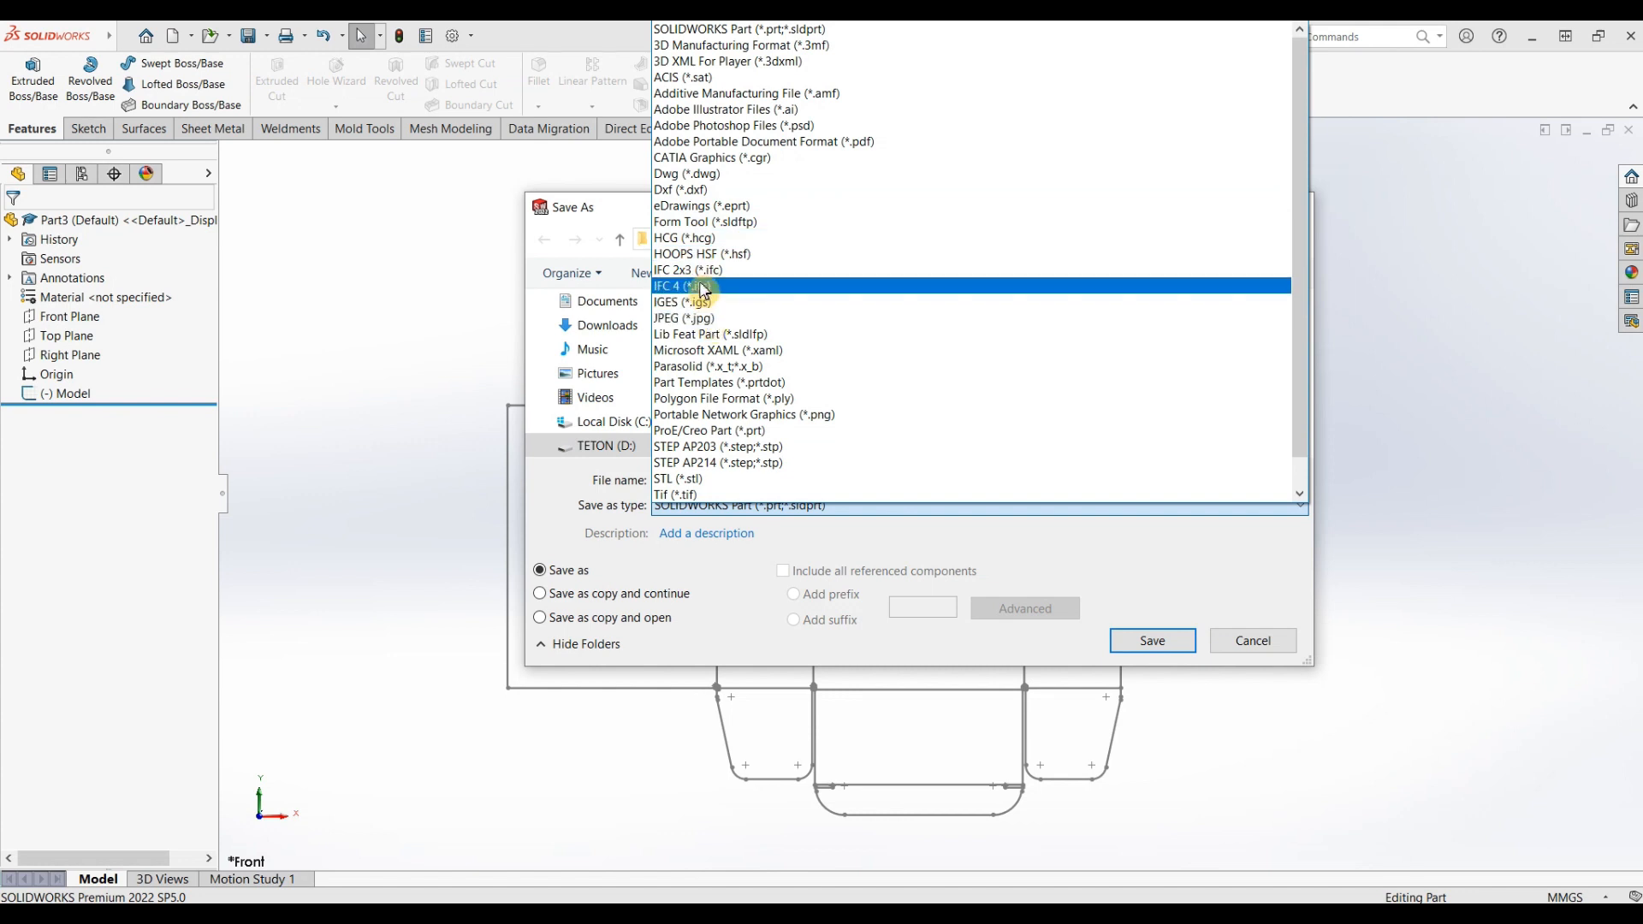
pyautogui.click(691, 190)
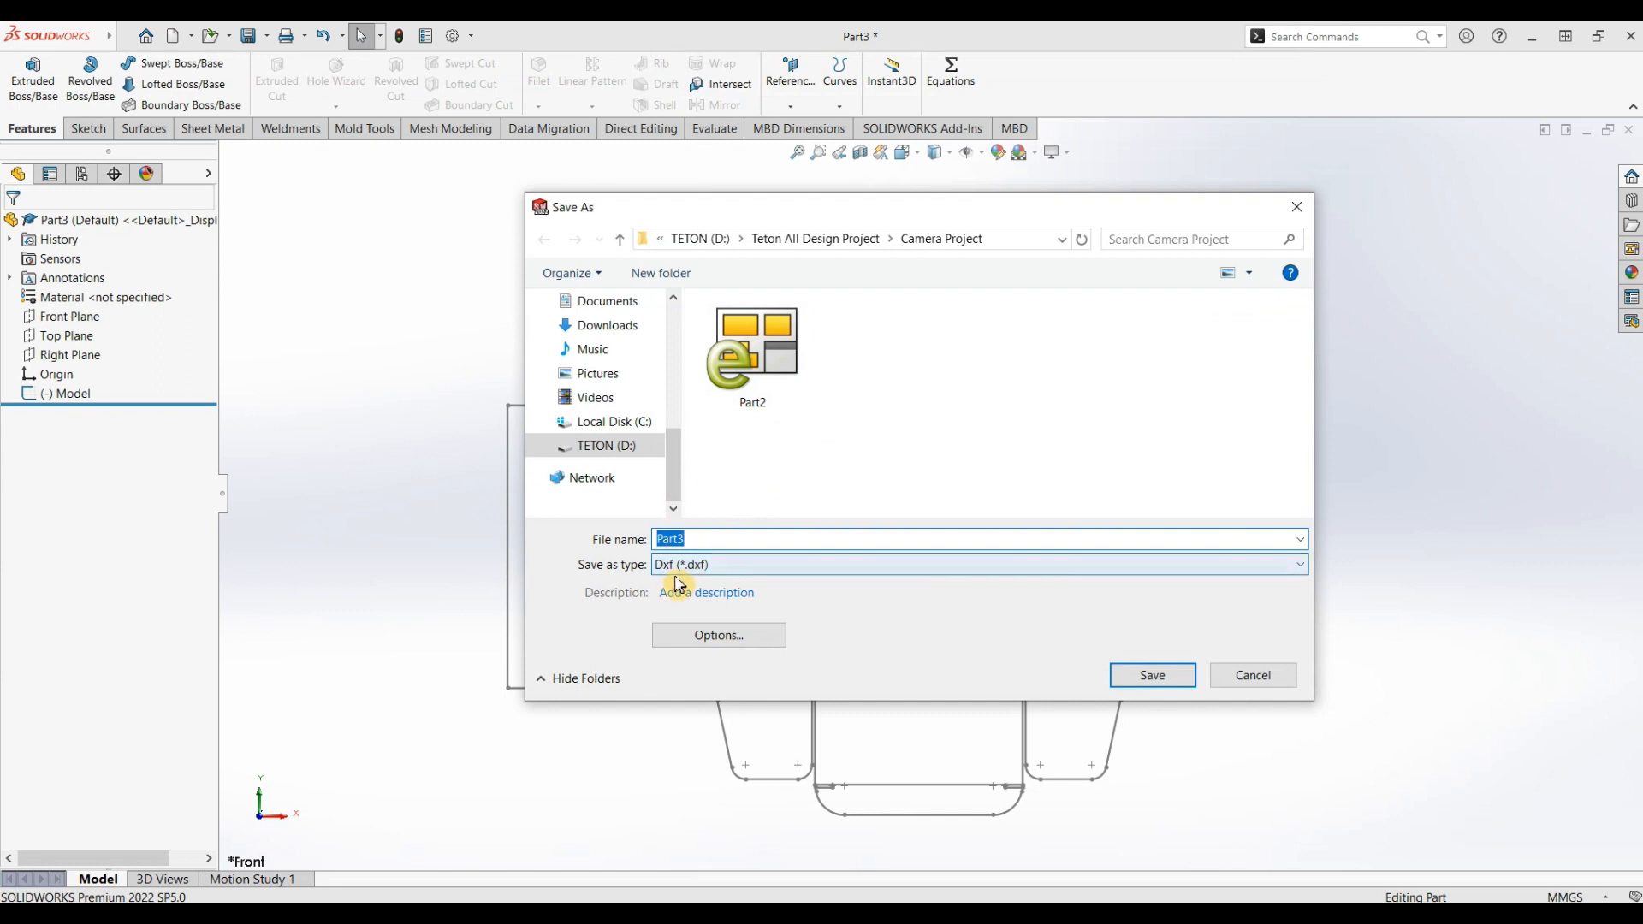
pyautogui.click(1141, 685)
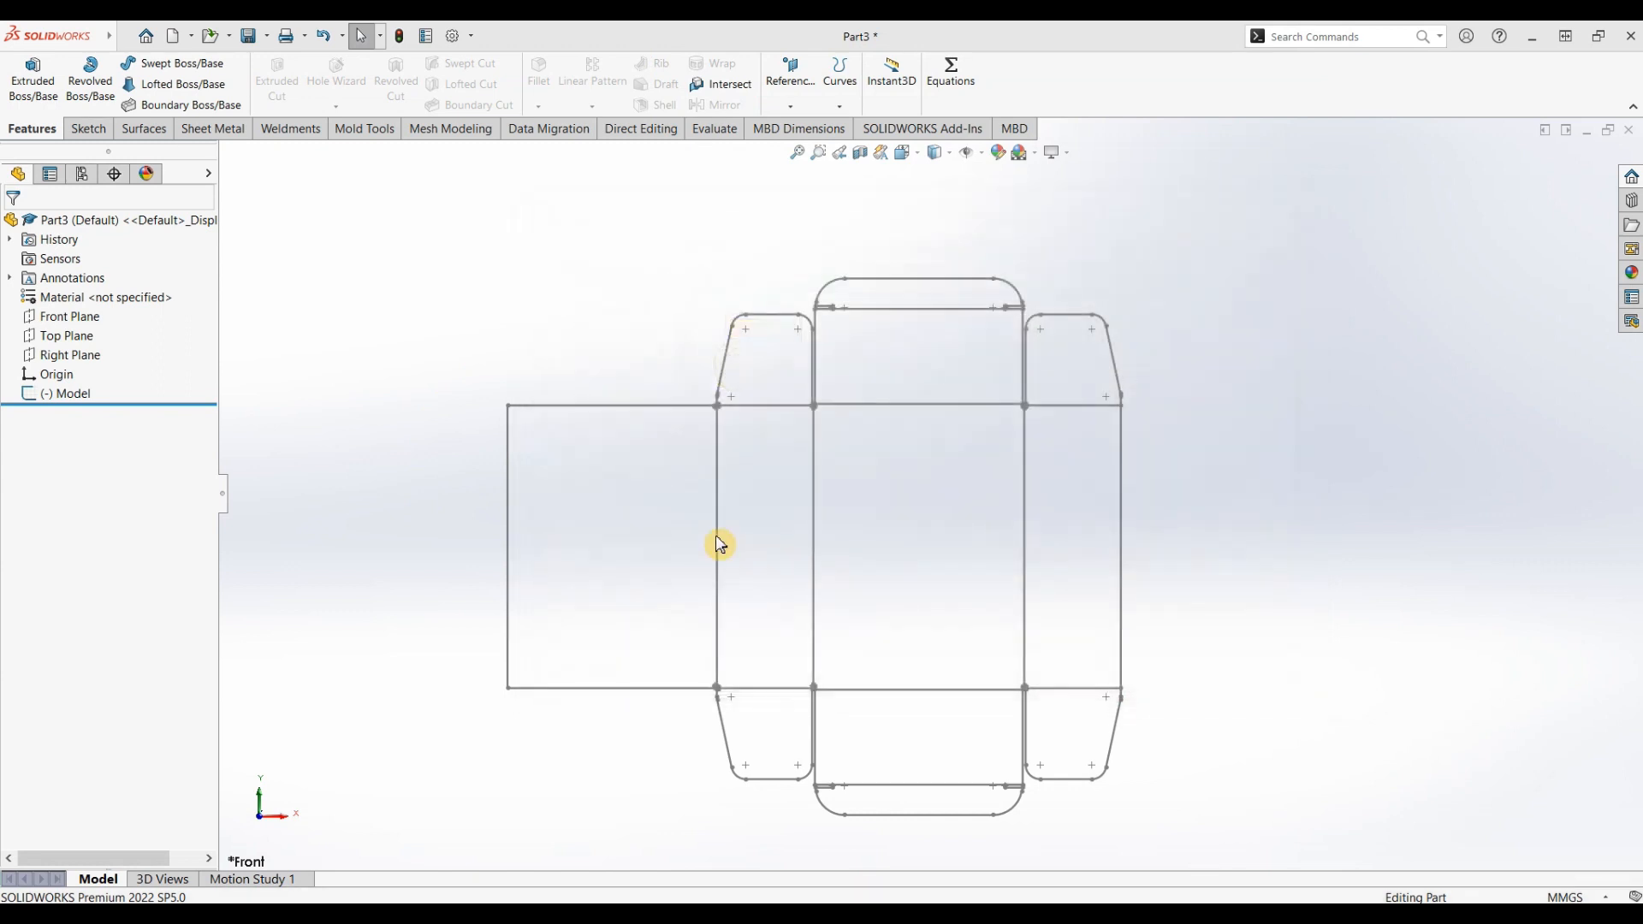
# Export only the *Current annotation view as a single file and accept the DXF / DWG output settings.
pyautogui.click(56, 352)
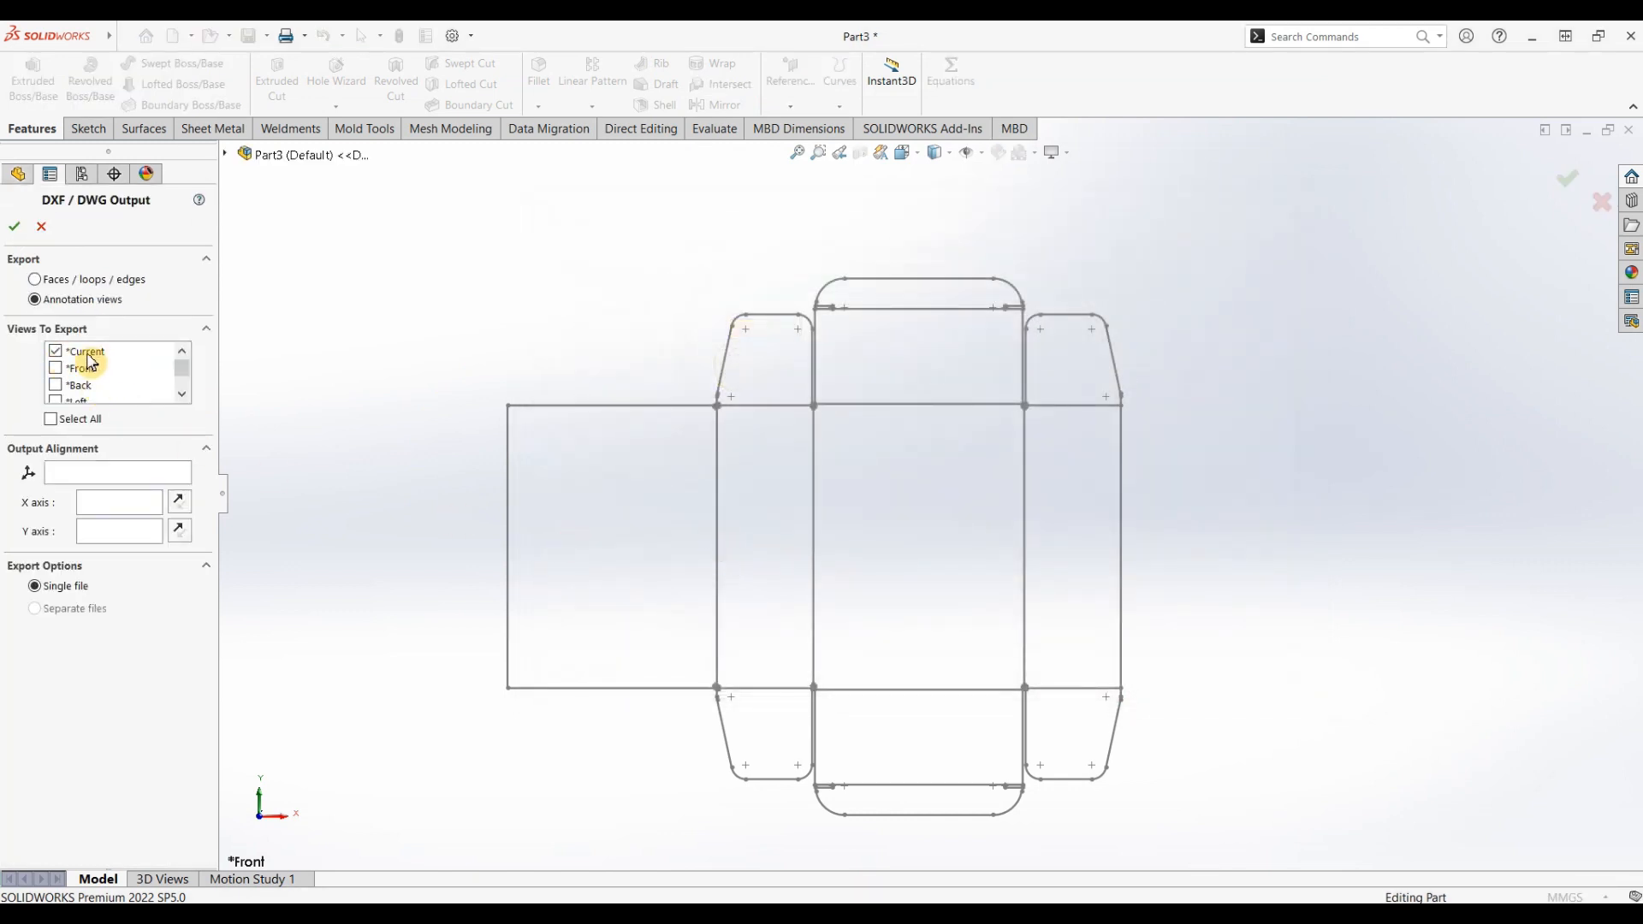
pyautogui.click(60, 355)
pyautogui.click(17, 228)
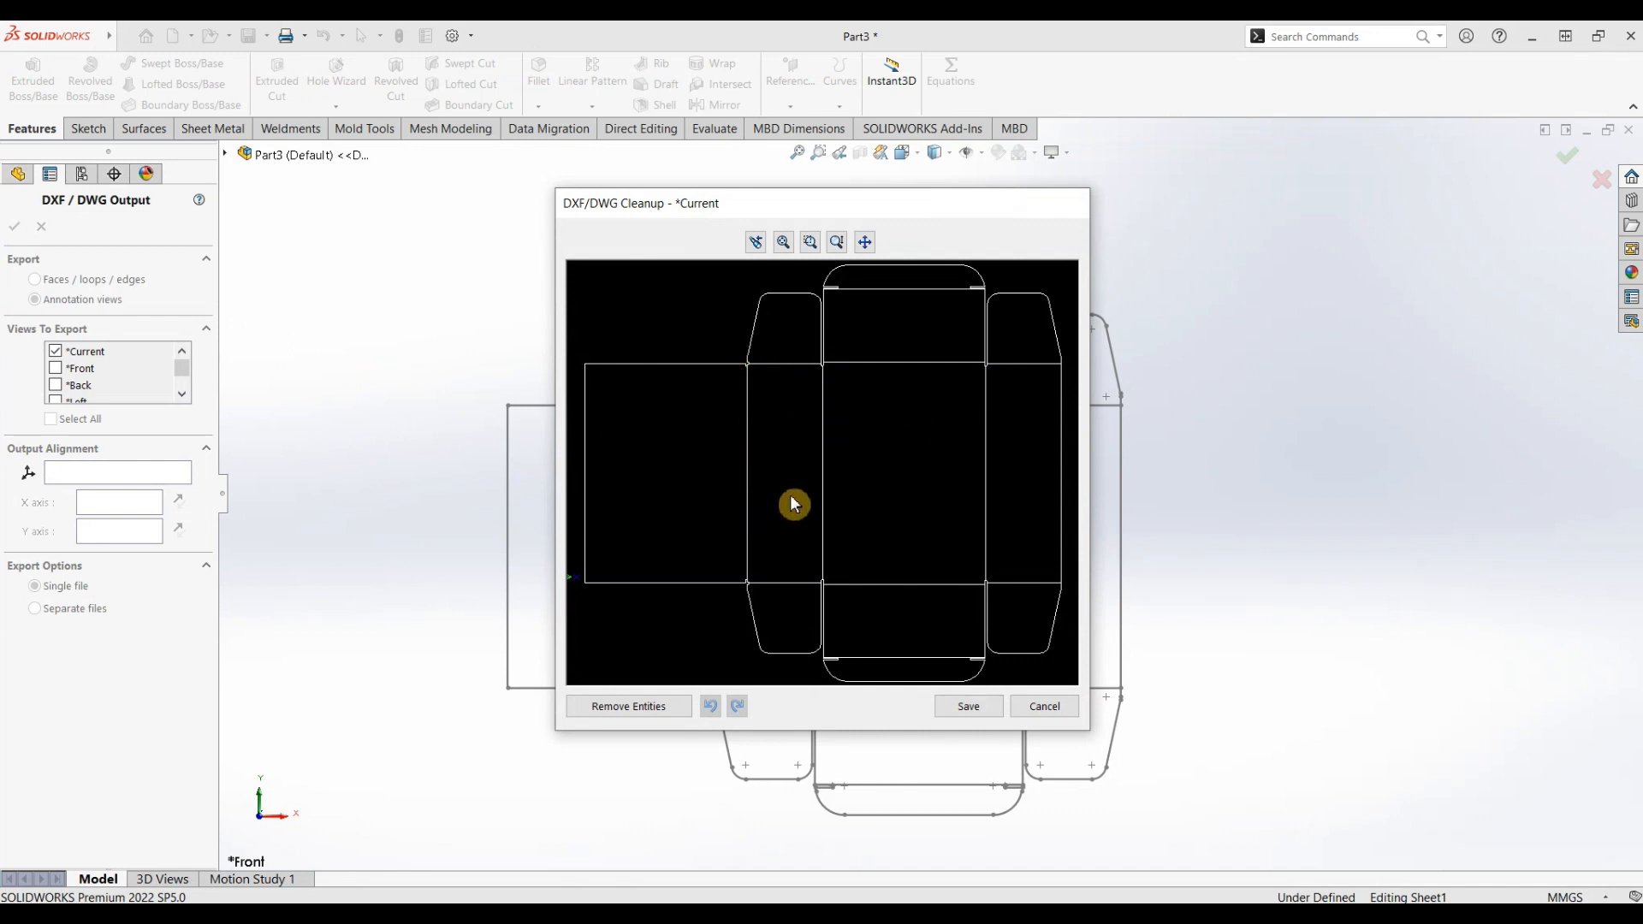
# Remove the vertical fold line between the wide left panel and the adjoining narrow panel from the DXF cleanup preview.
pyautogui.click(644, 712)
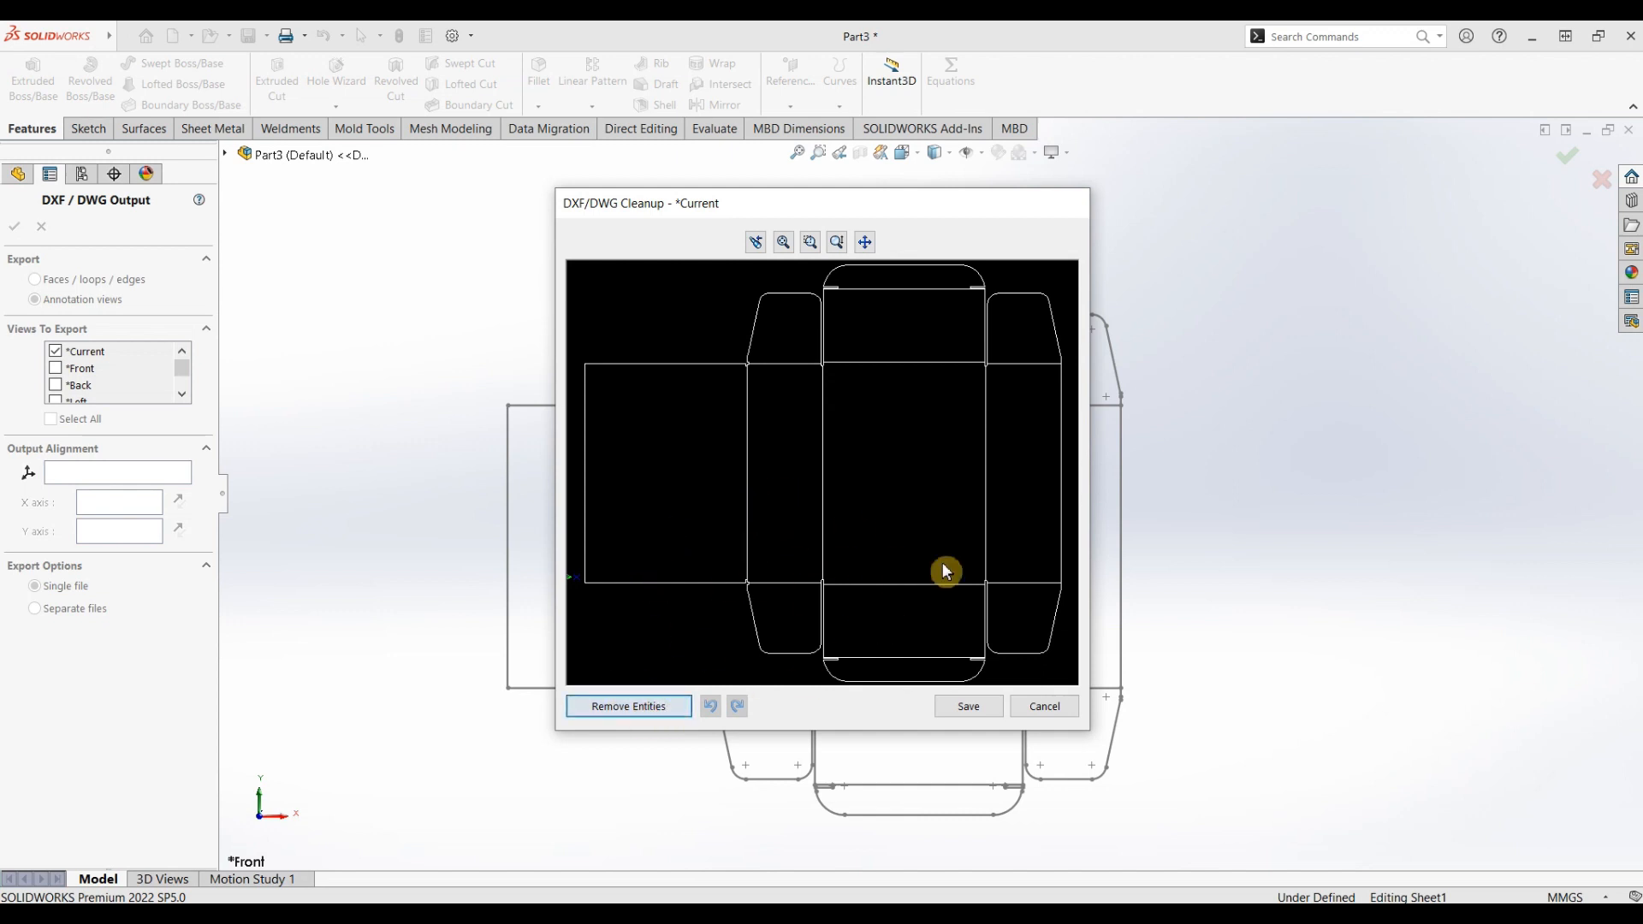
pyautogui.click(750, 481)
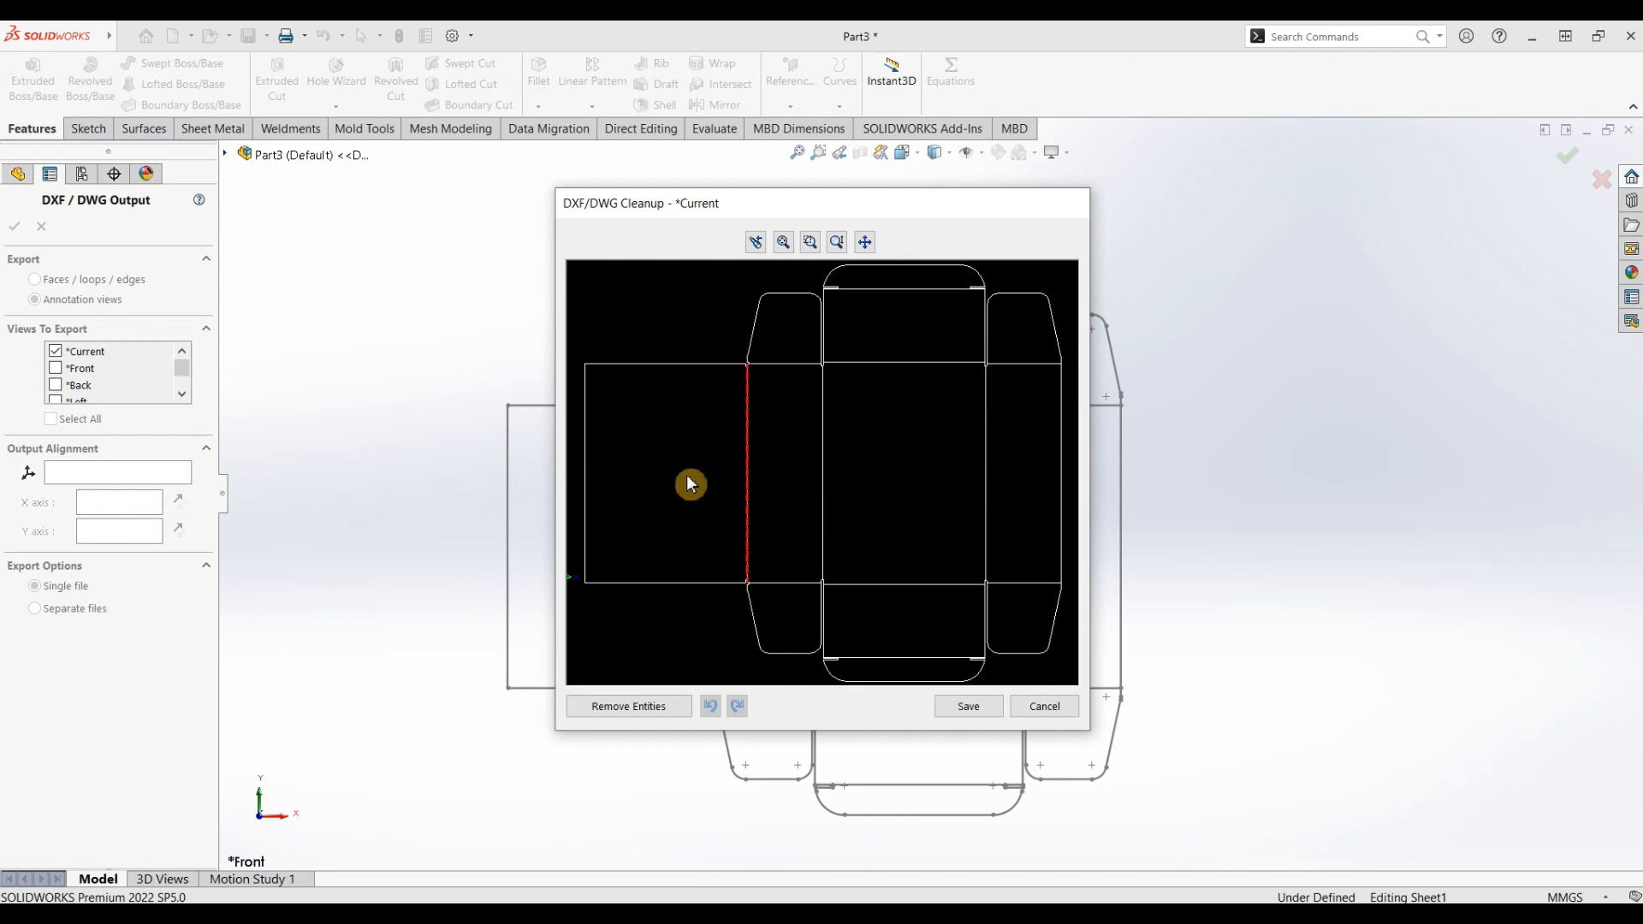
pyautogui.press('Delete')
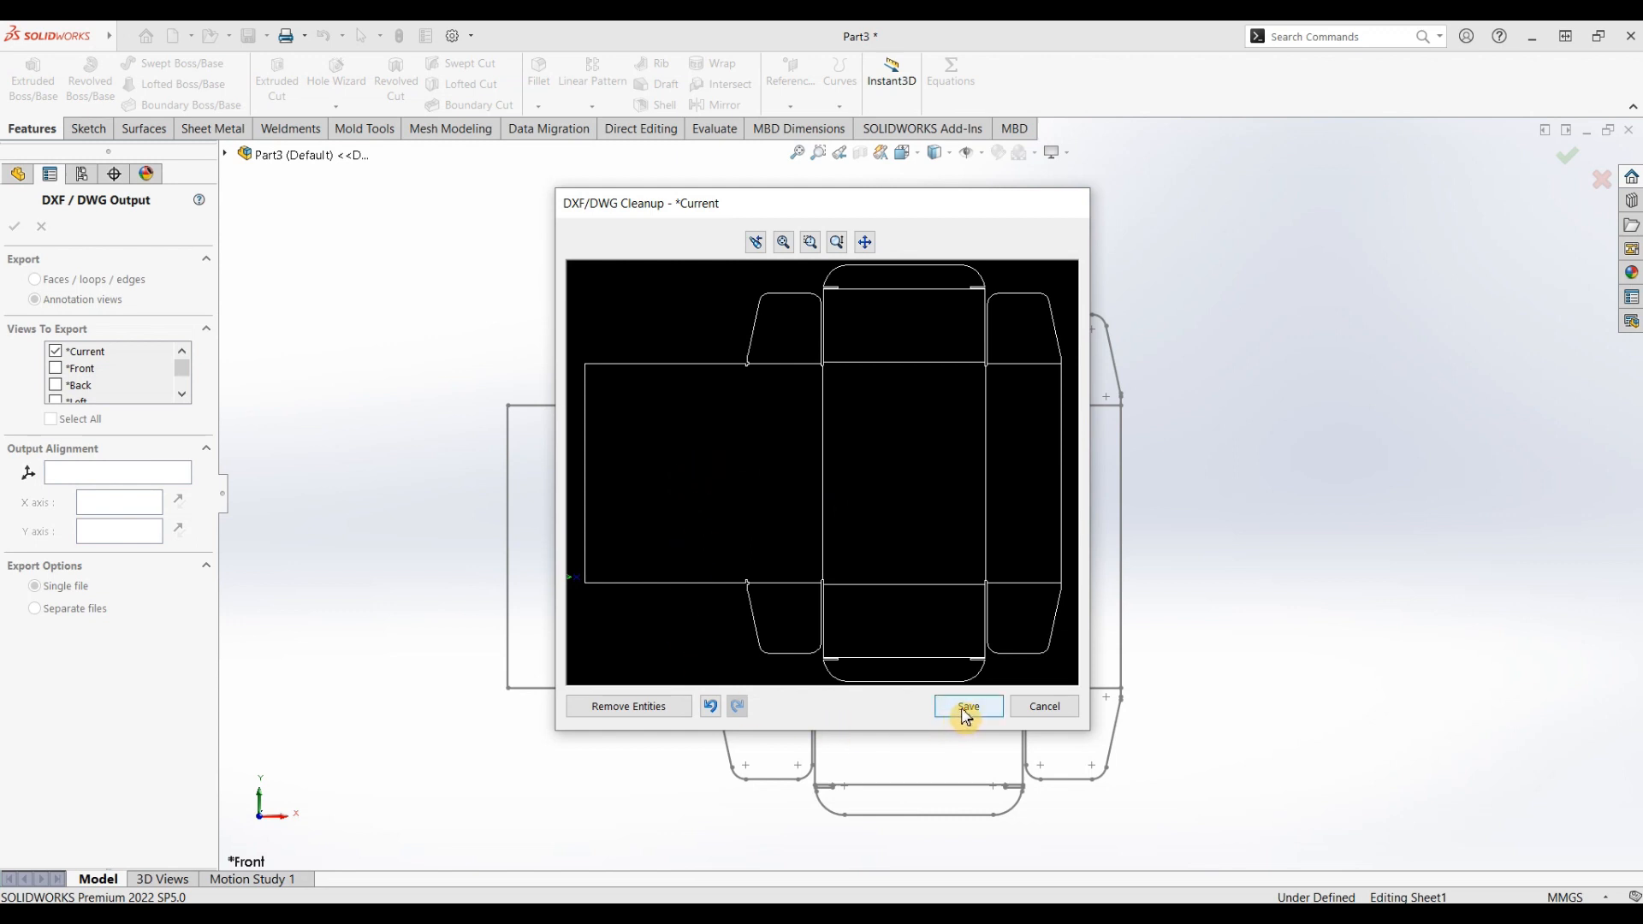
# Check the panel corners in the cleanup preview, fit the whole box outline in view, and save the cleaned DXF.
pyautogui.scroll(-3, 736, 368)
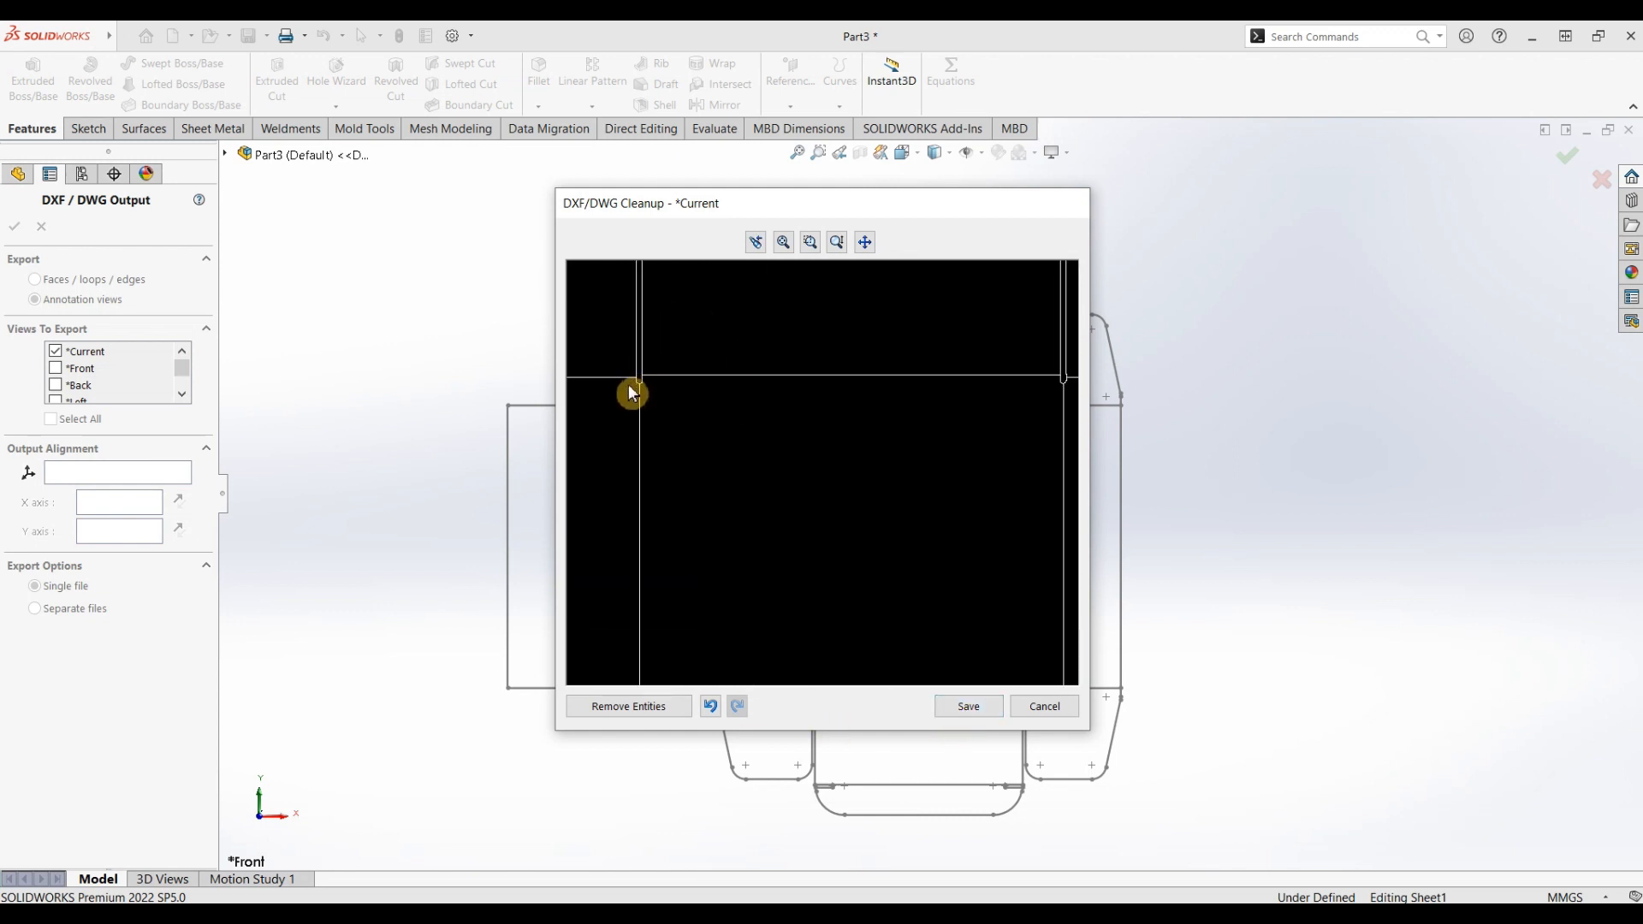
pyautogui.scroll(3, 643, 396)
pyautogui.click(783, 243)
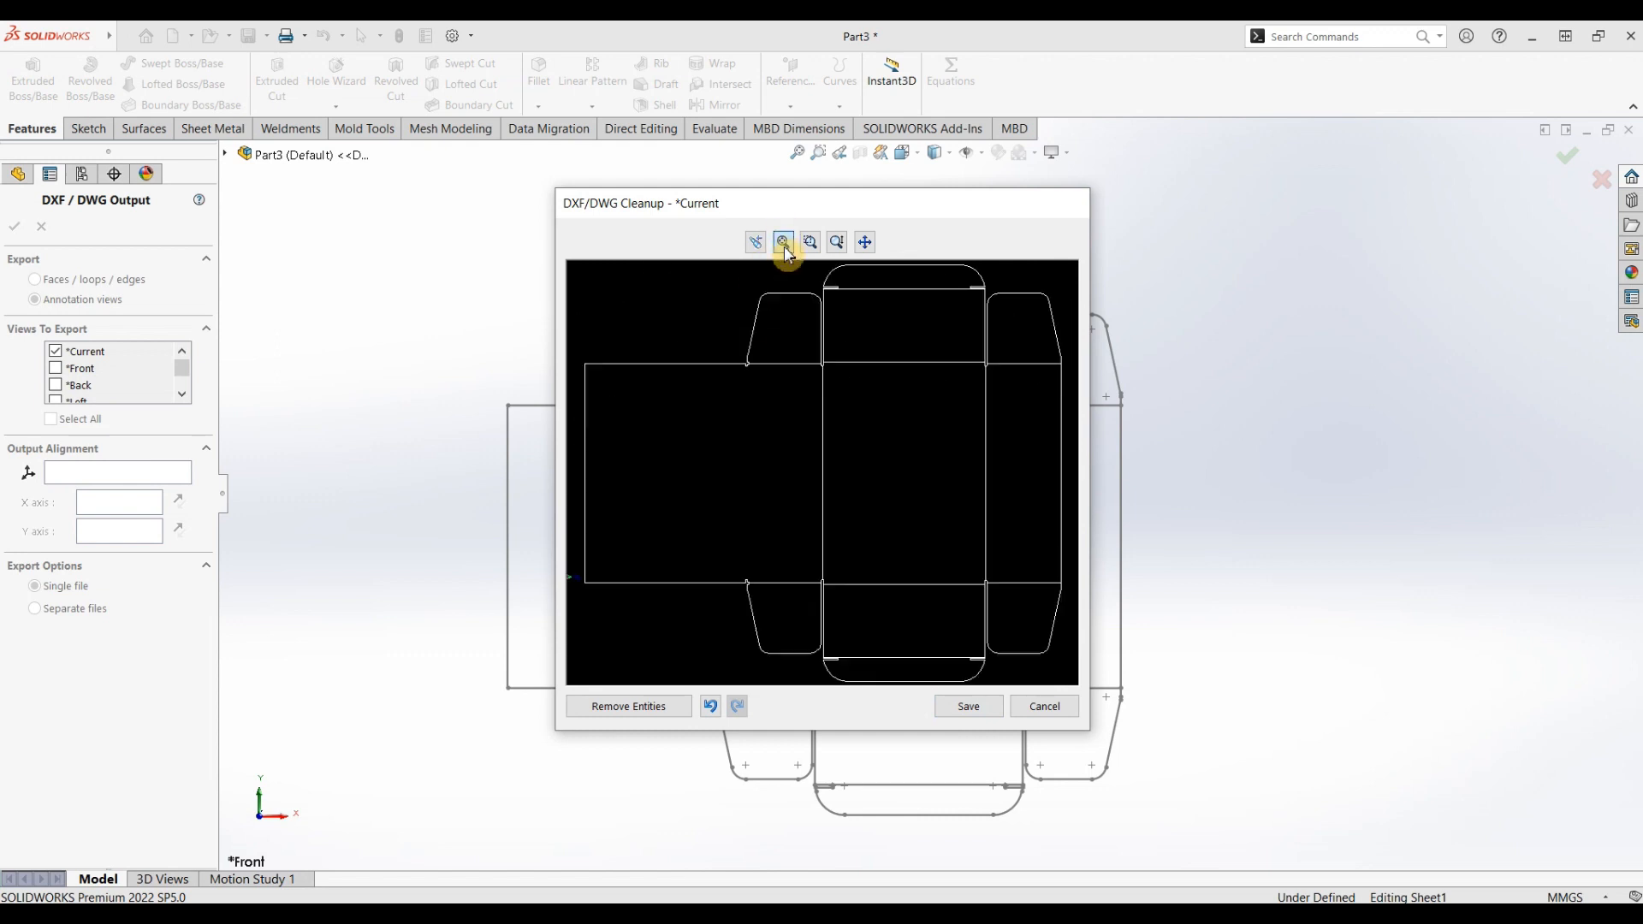
pyautogui.click(971, 710)
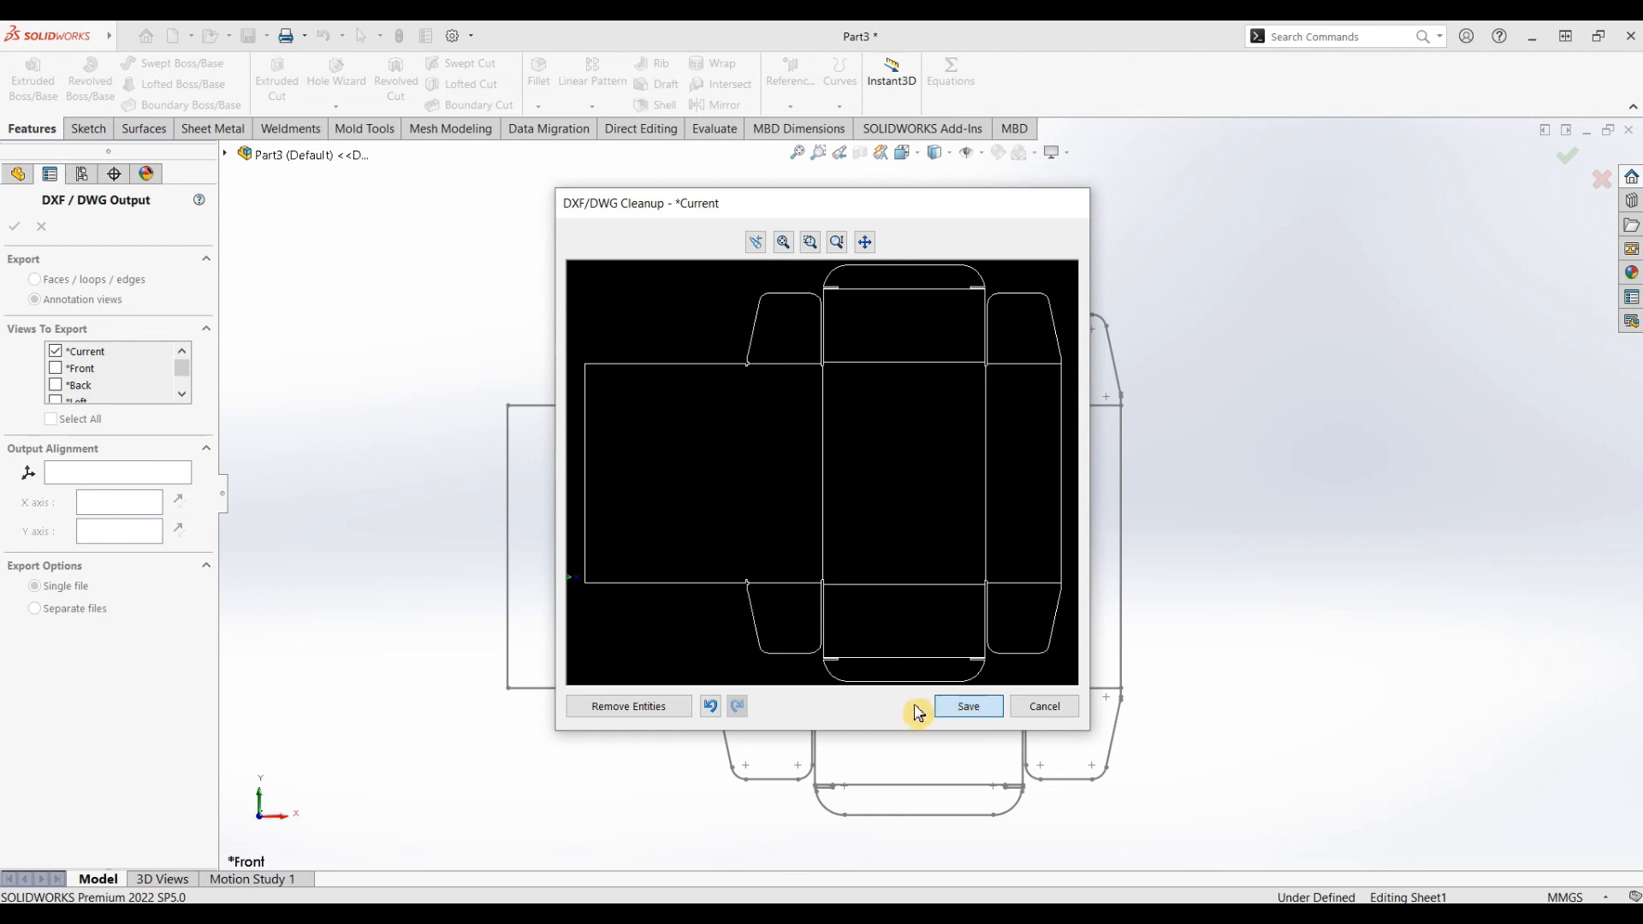